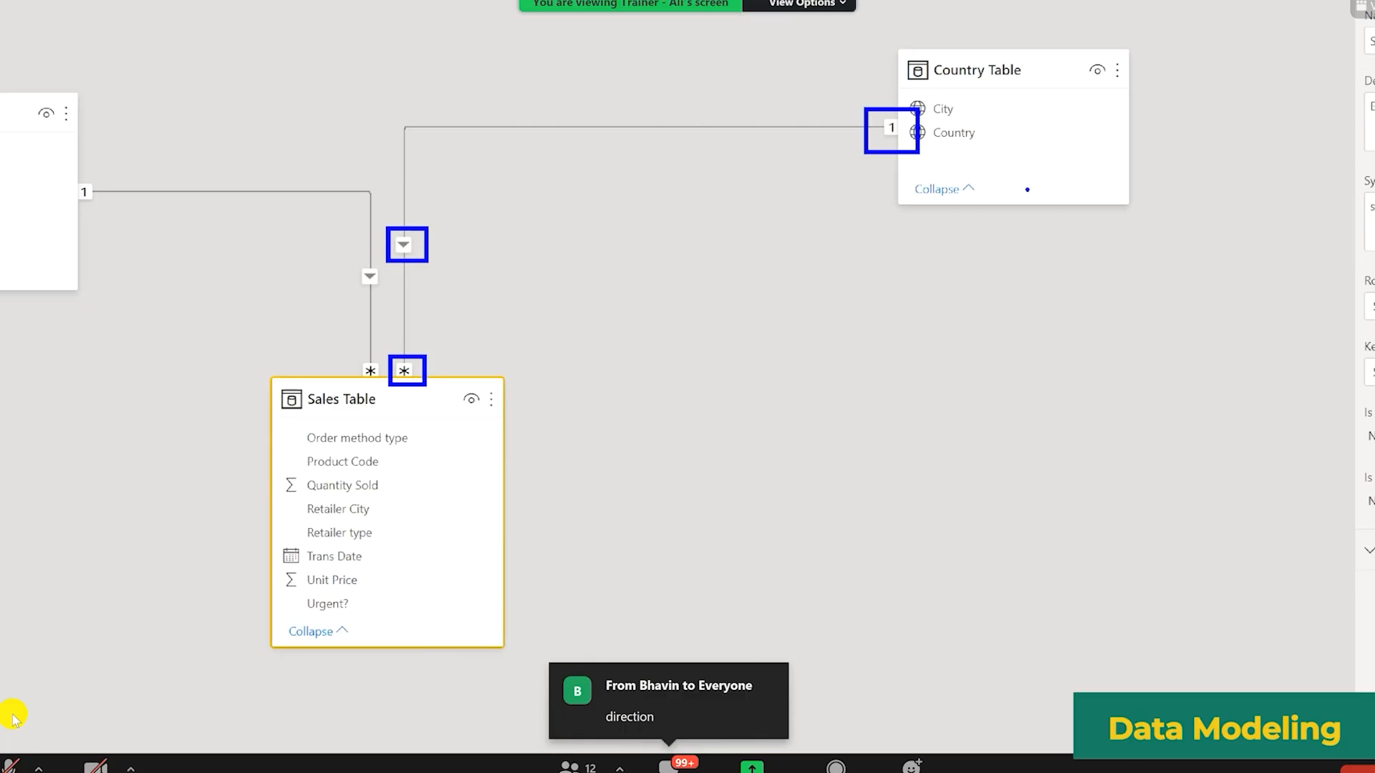
Step: Filter the Sales Table data view's Retailer City column to Sydney and review the filtered rows
key(Escape)
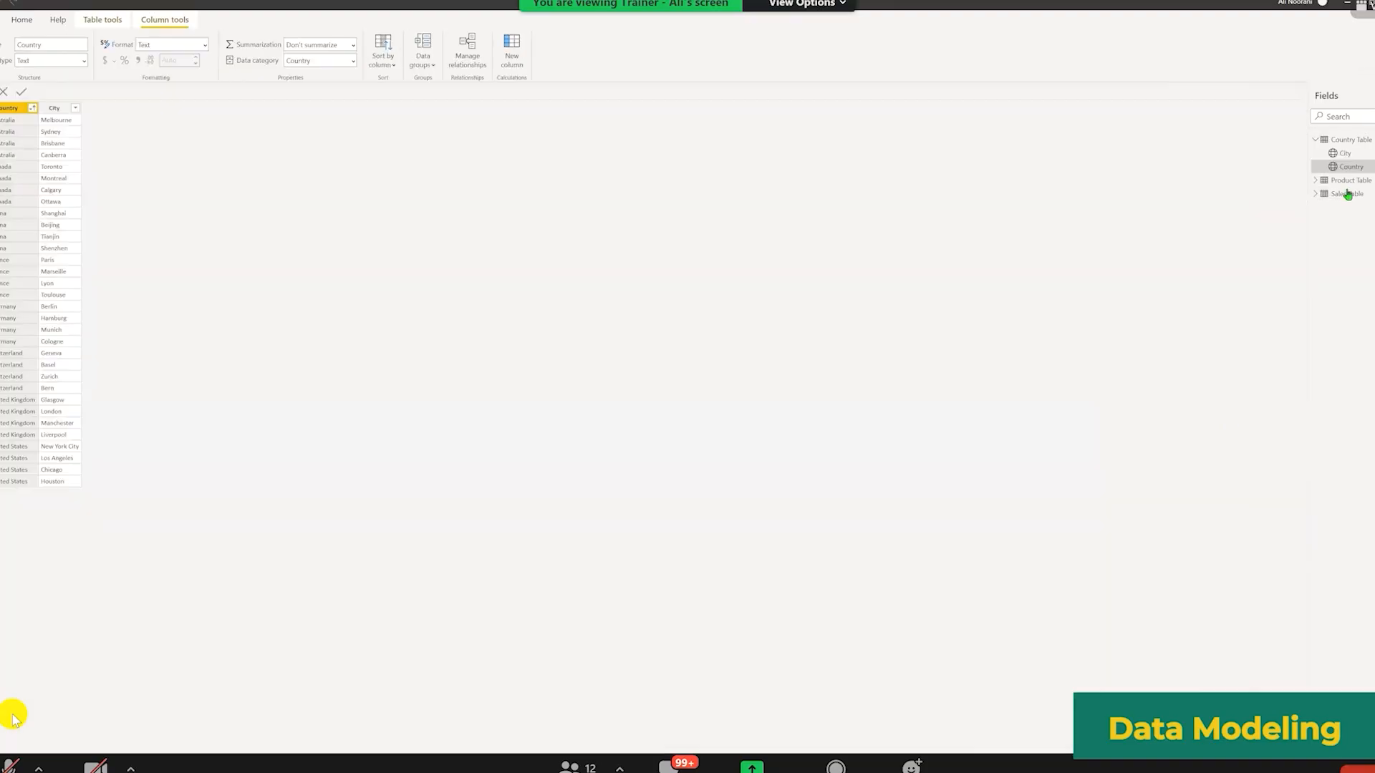
click(1337, 194)
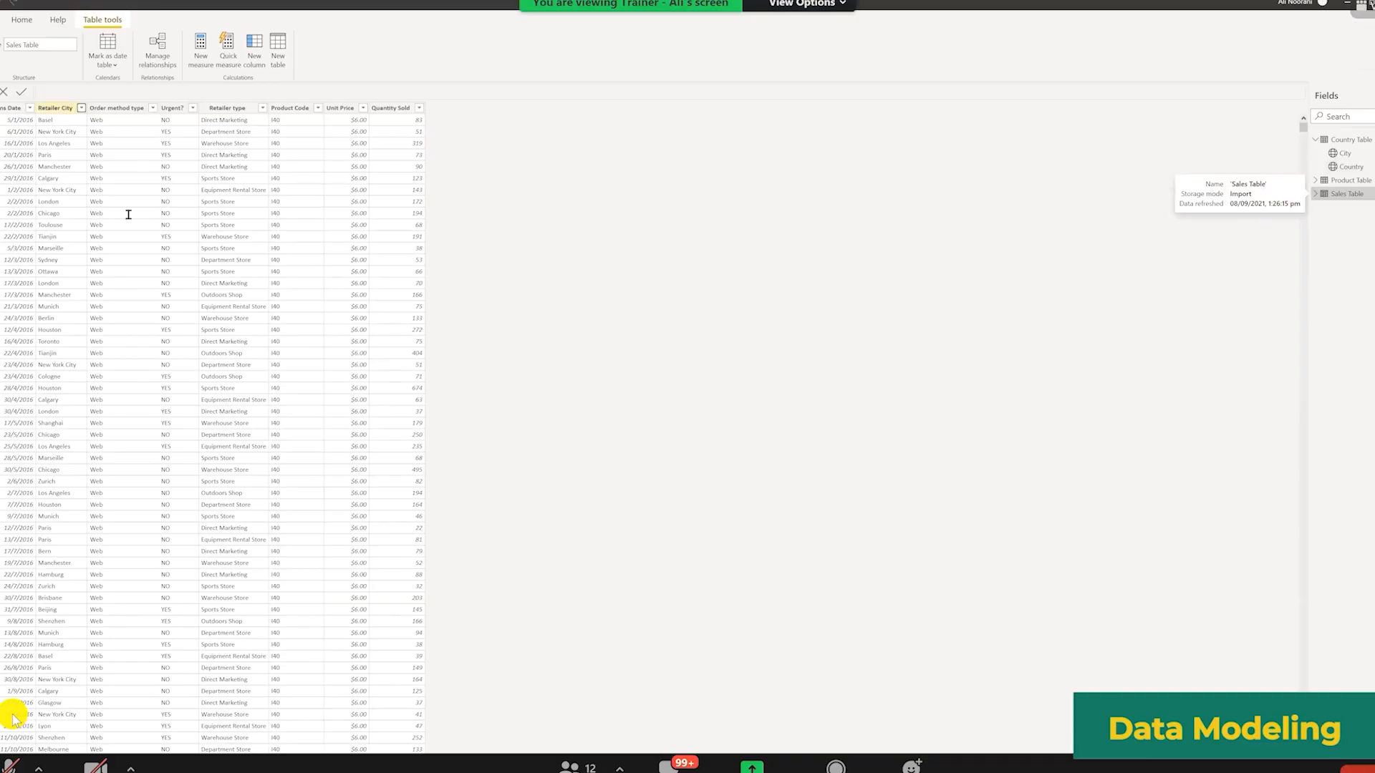
click(75, 107)
text(sydney)
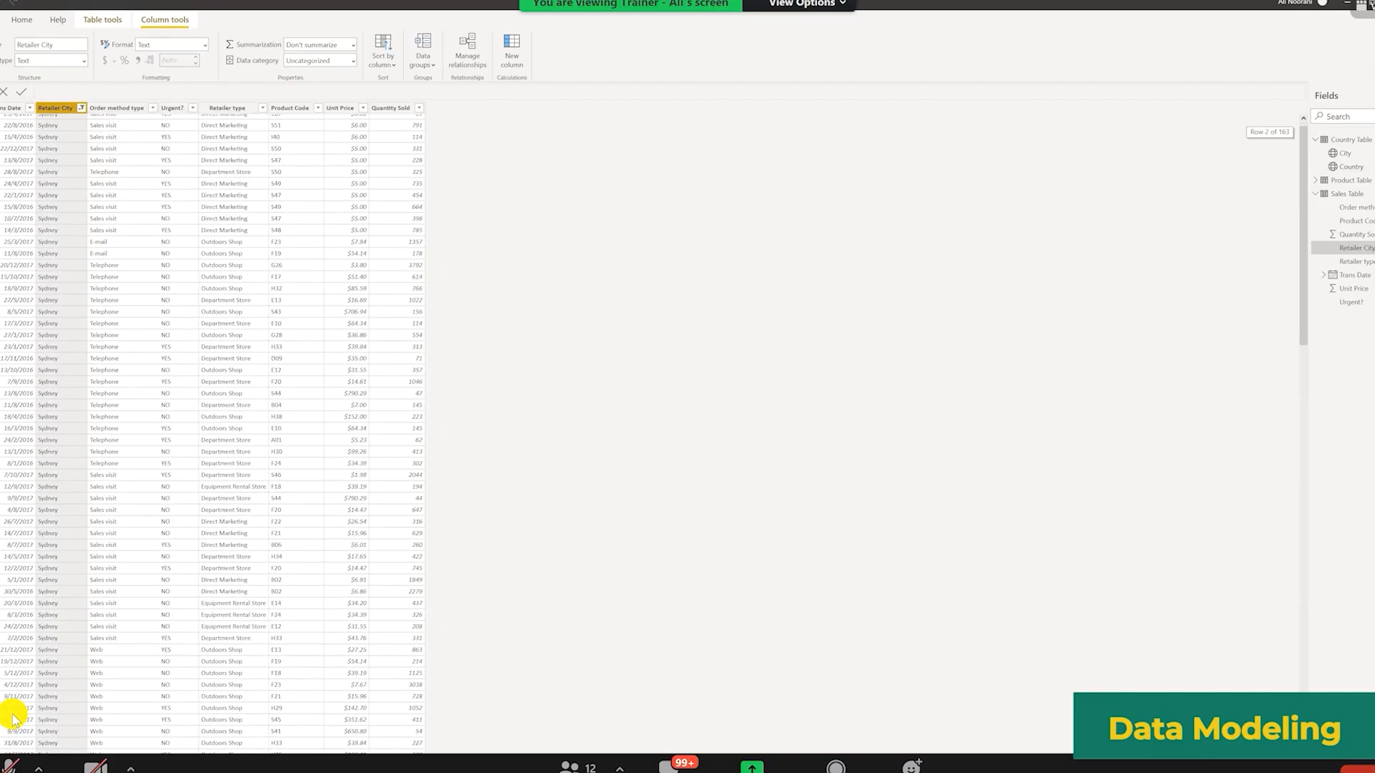
scroll(212, 429, down, 3)
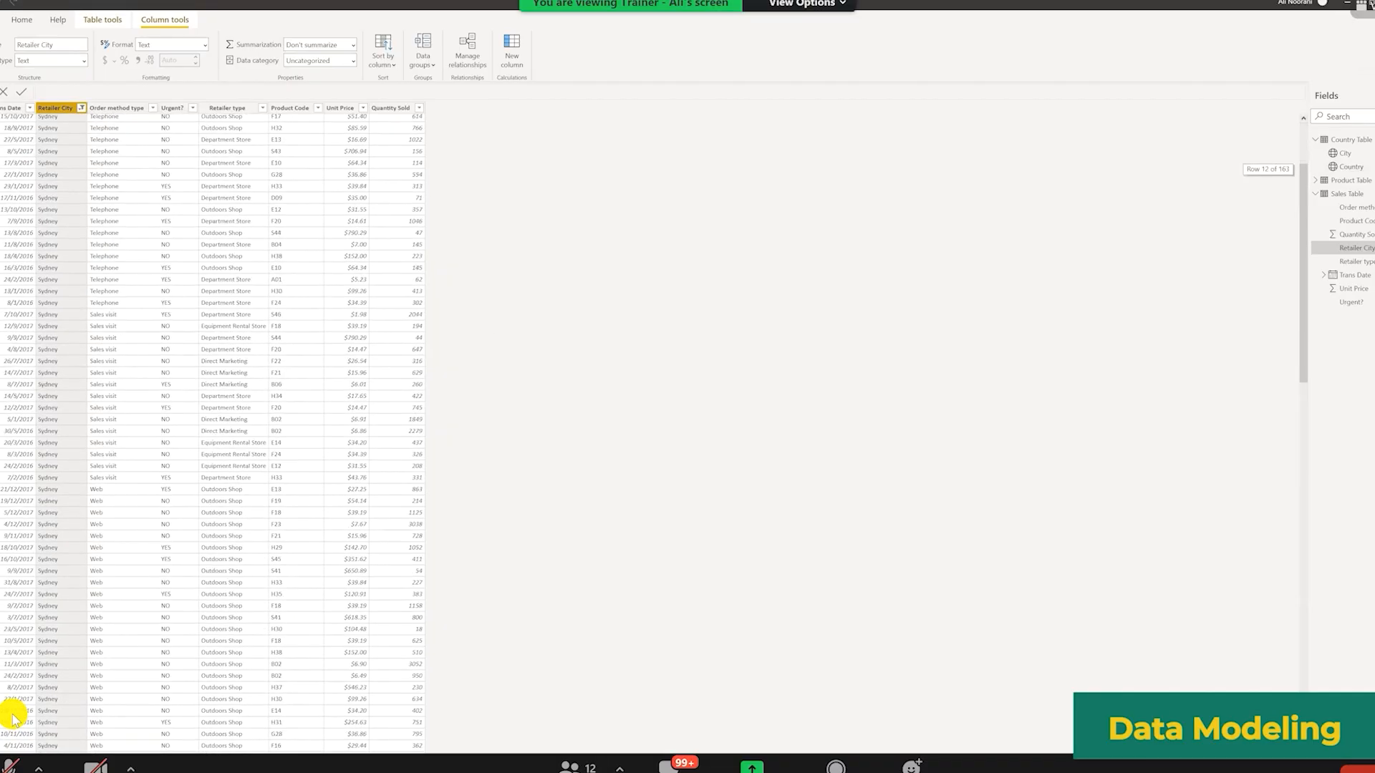
scroll(550, 354, down, 1)
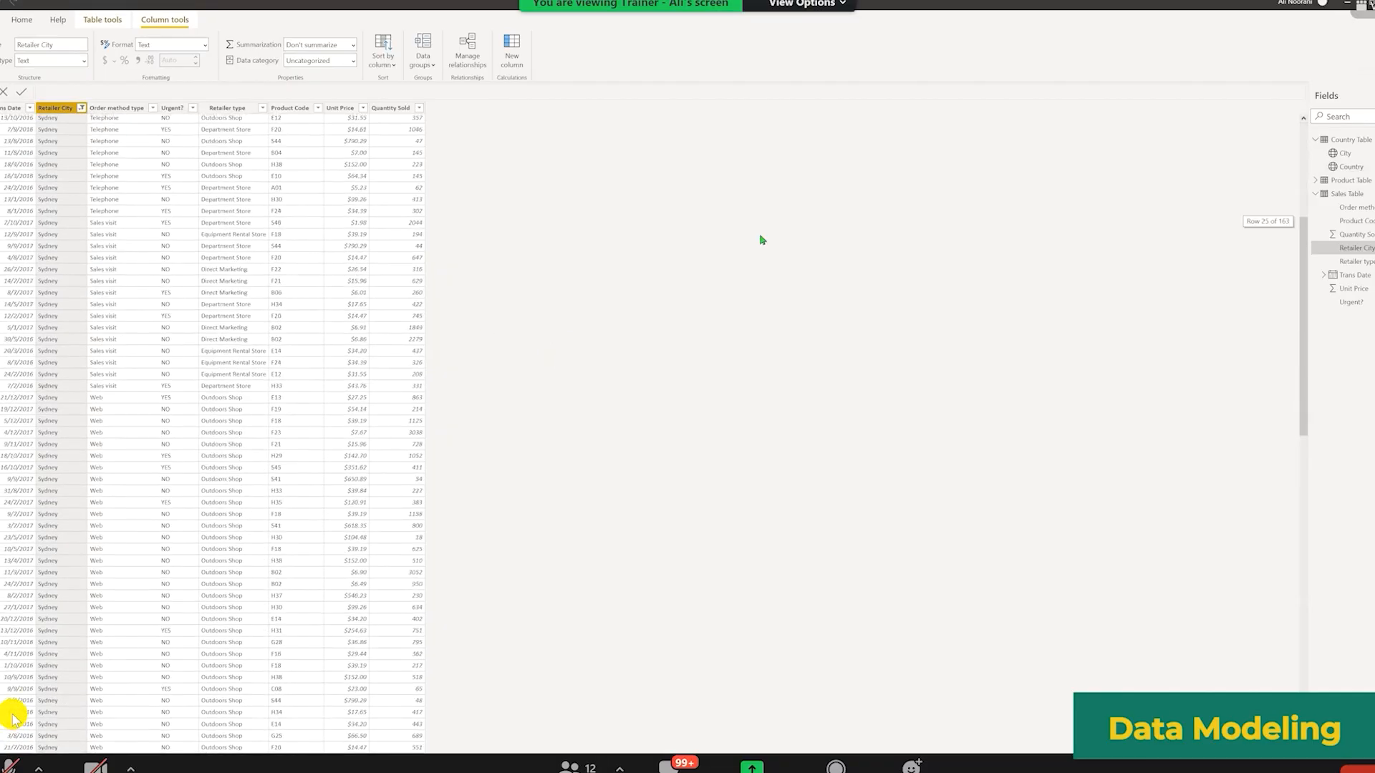
scroll(761, 239, down, 1)
scroll(830, 210, up, 3)
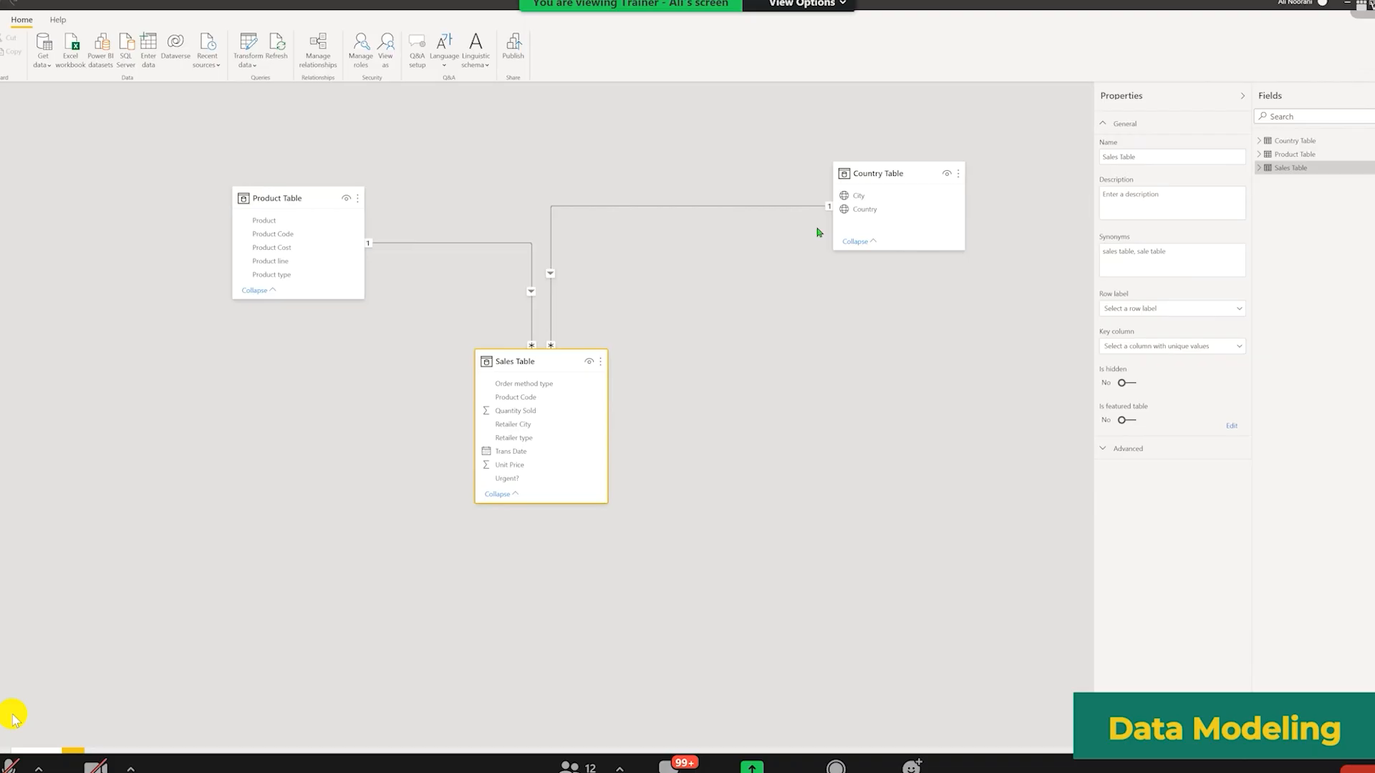
Step: Set the cross filter direction of the Sales Table–Country Table relationship to Both
double_click(739, 208)
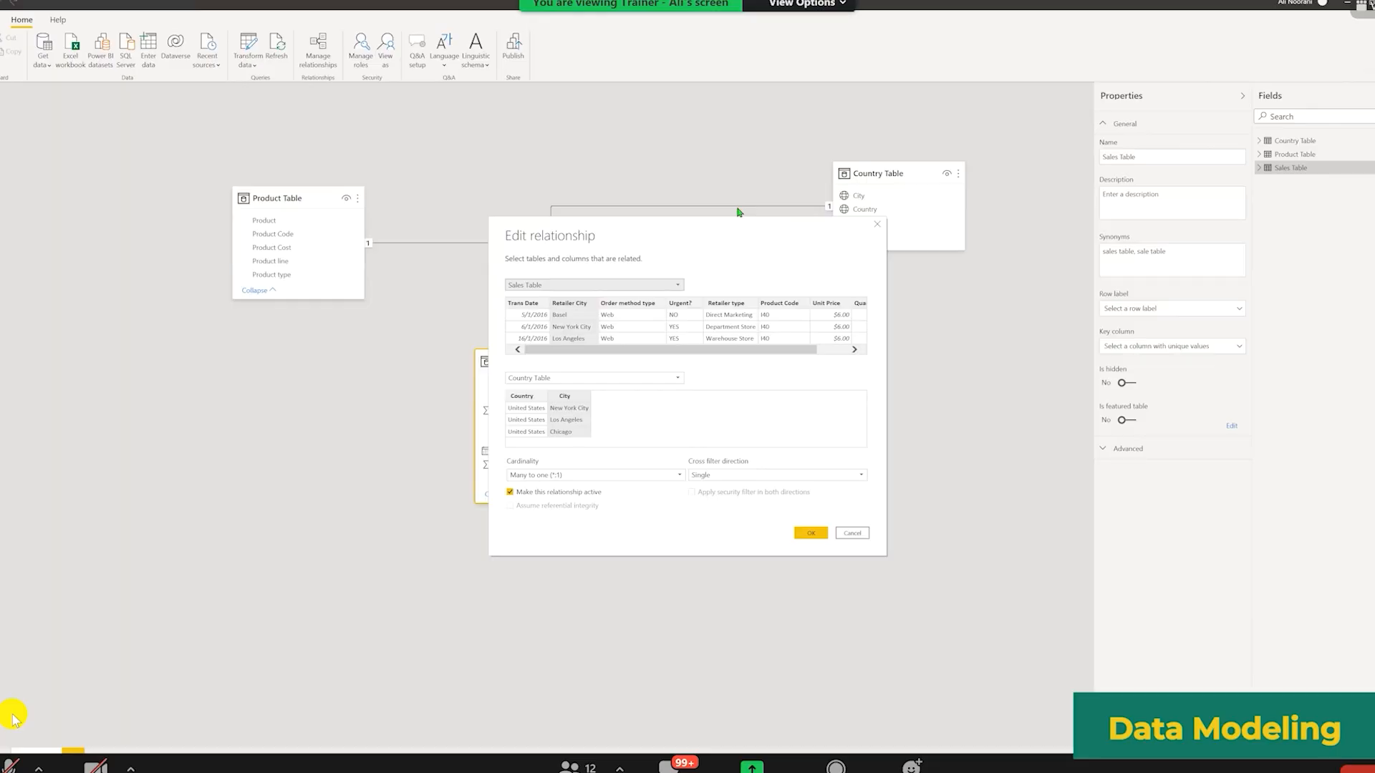
drag(522, 233, 459, 149)
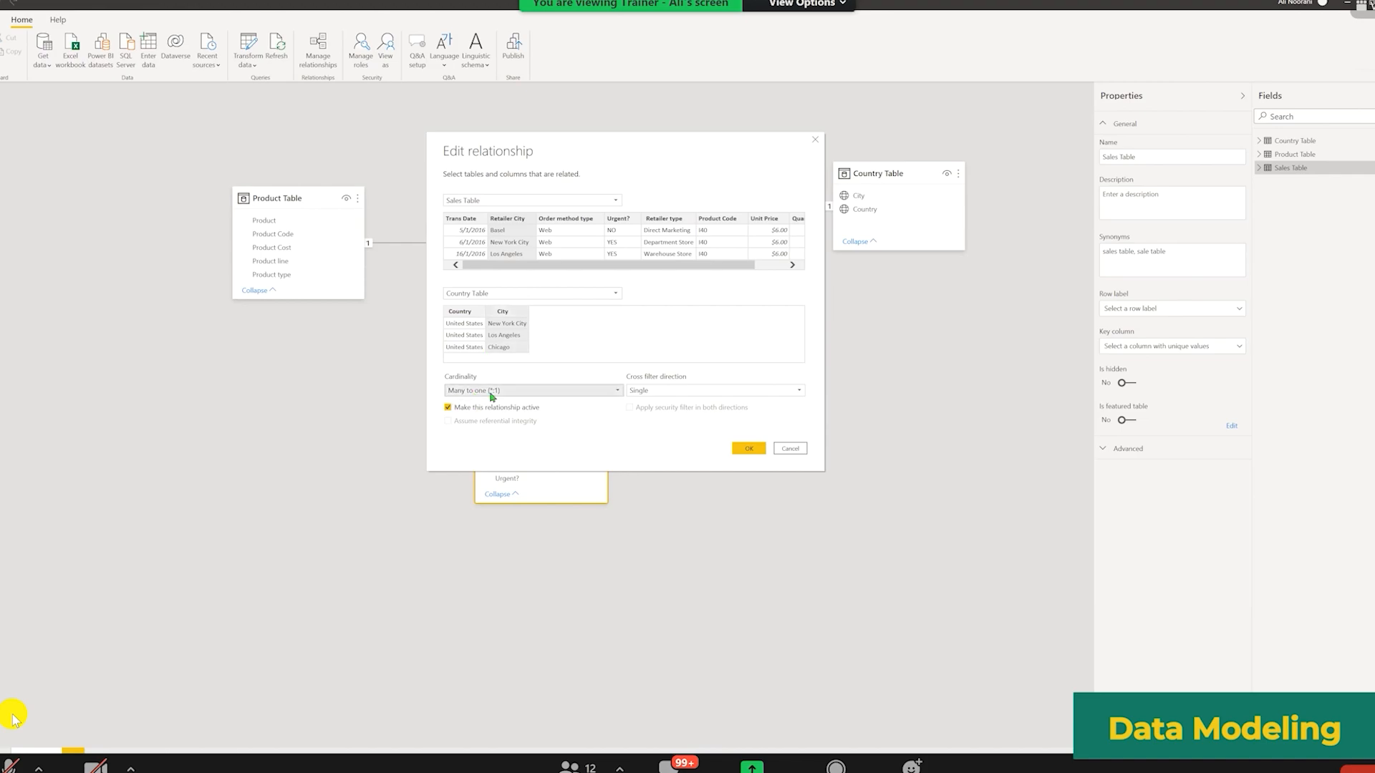
click(615, 392)
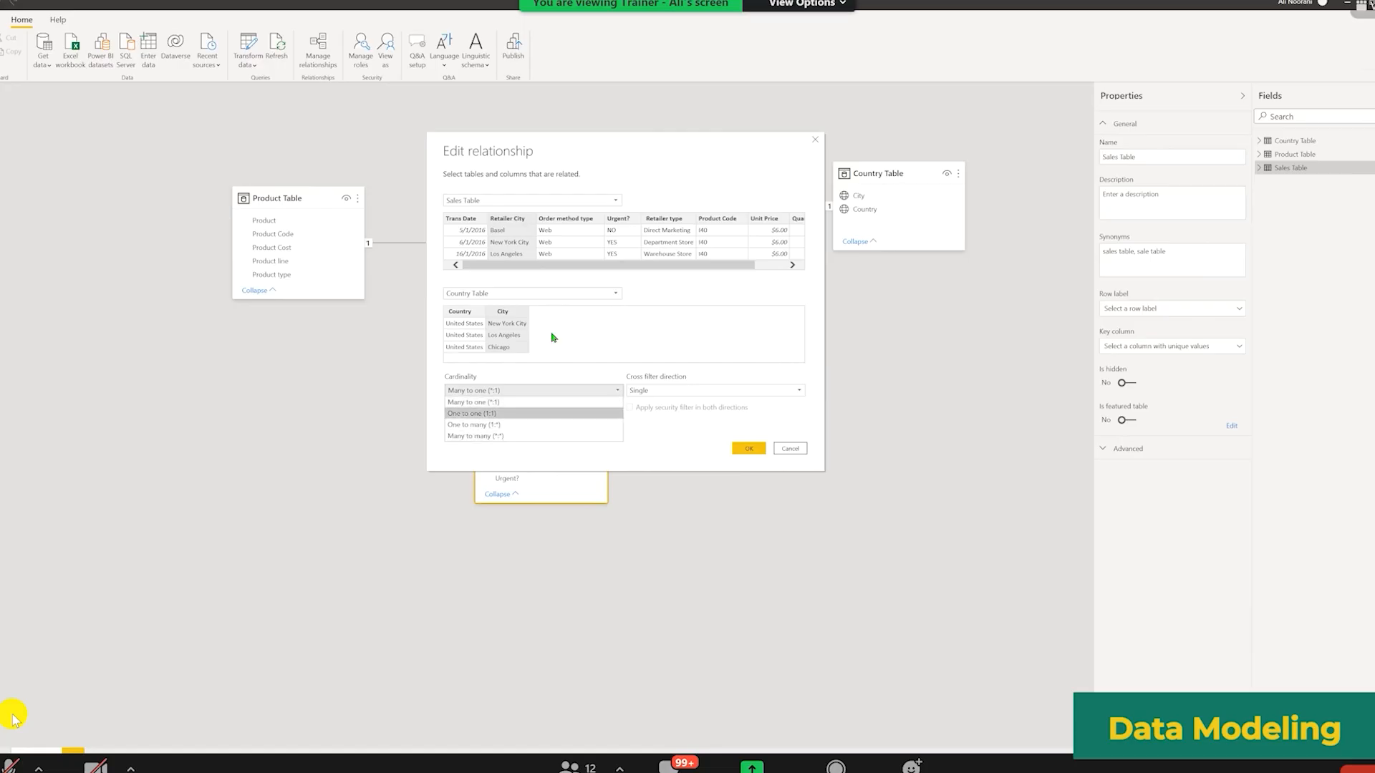
drag(647, 145, 590, 125)
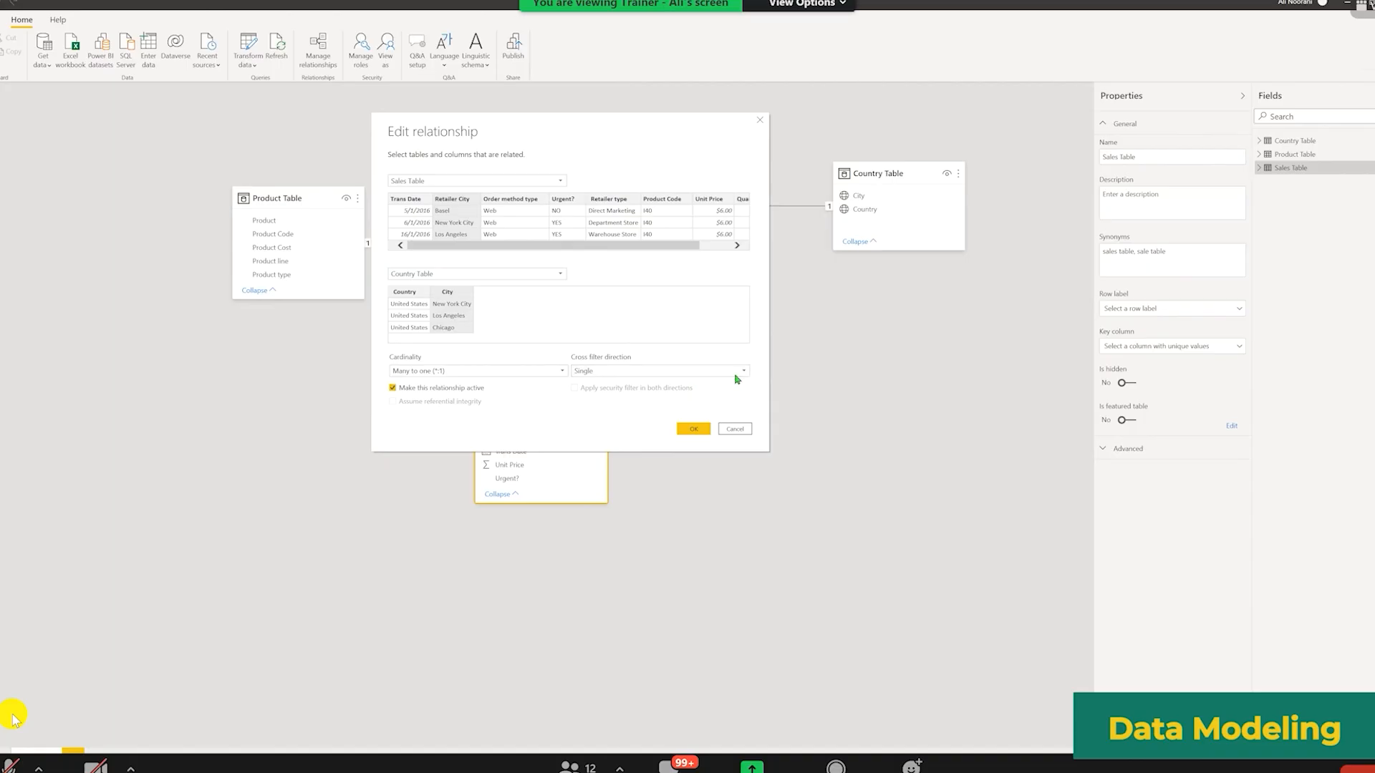
click(706, 371)
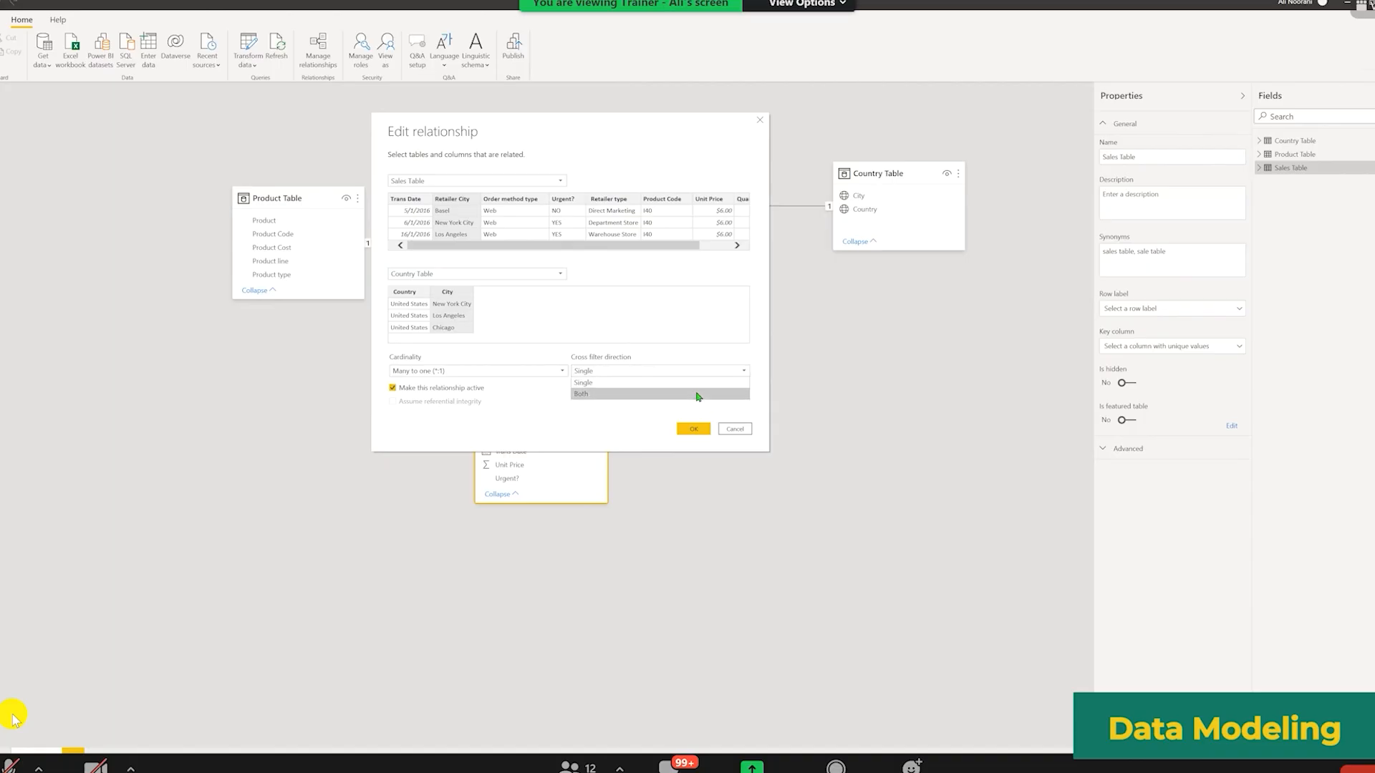
click(698, 394)
click(694, 430)
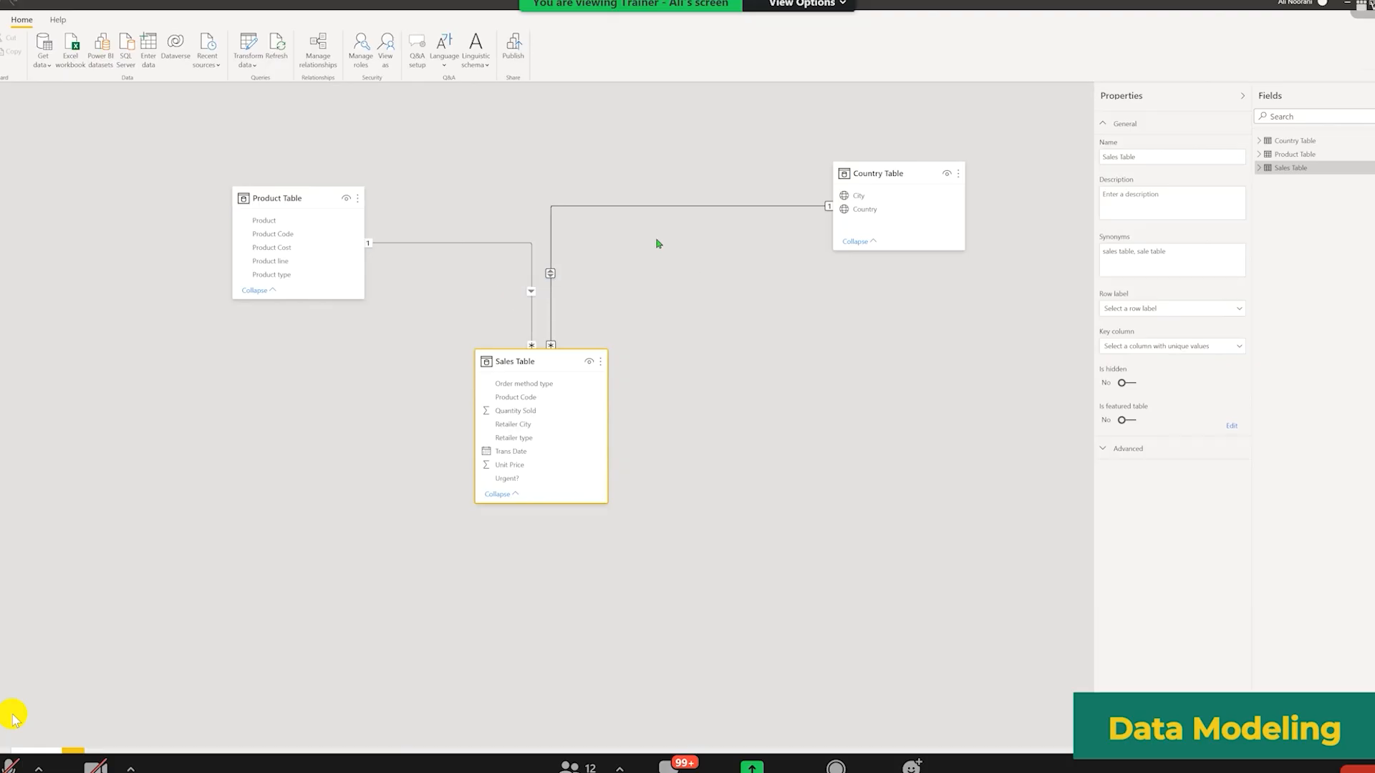
Step: Set the Sales Table–Country Table relationship's cross filter direction to Single and move the Sales Table card slightly lower
double_click(656, 208)
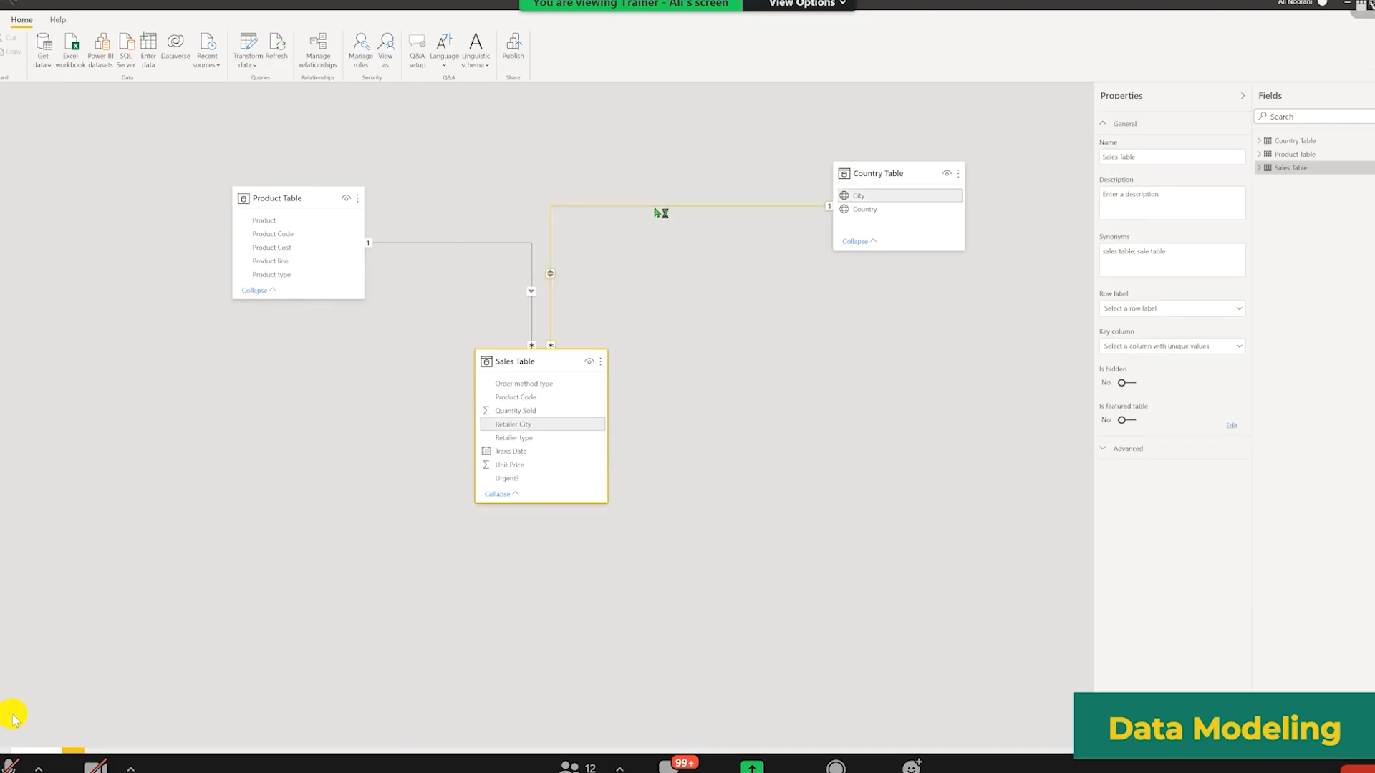
click(798, 476)
click(786, 498)
click(810, 534)
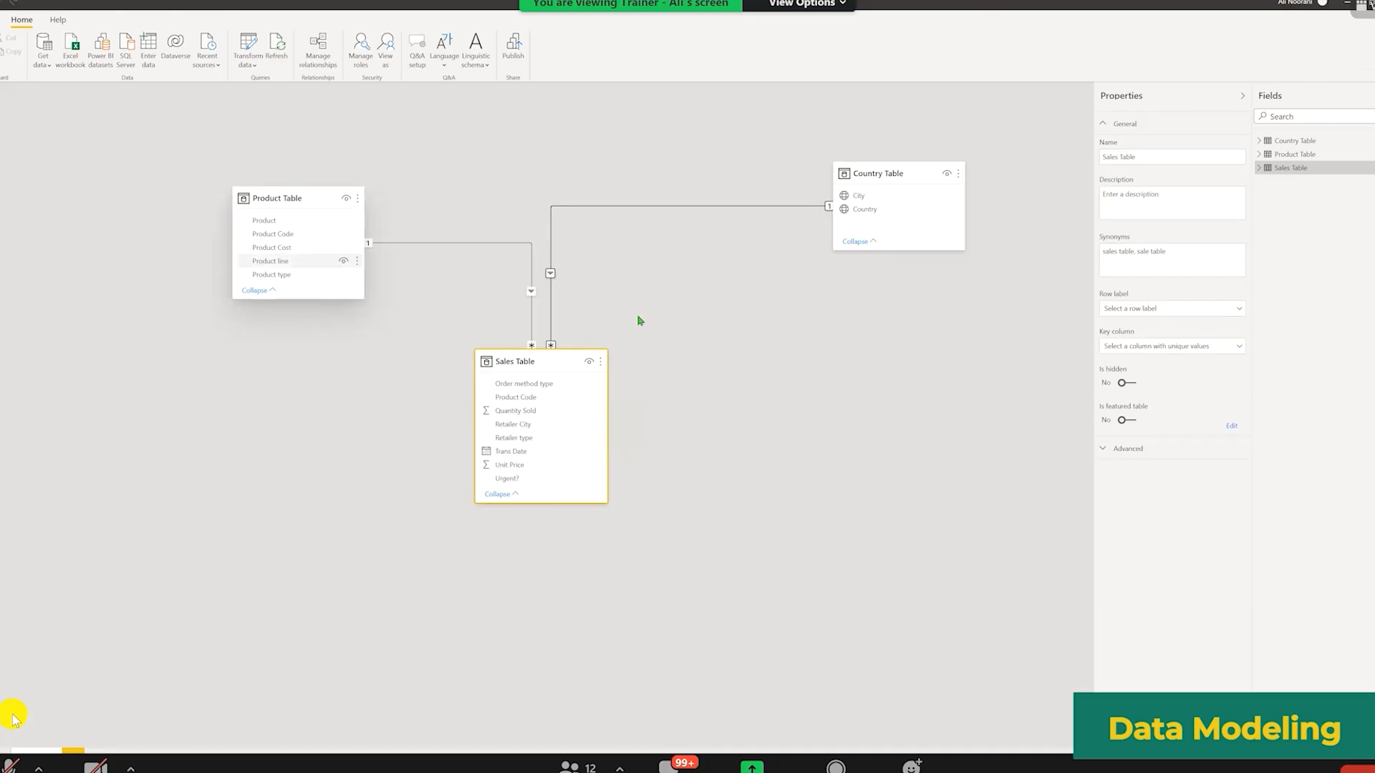
drag(530, 375, 530, 397)
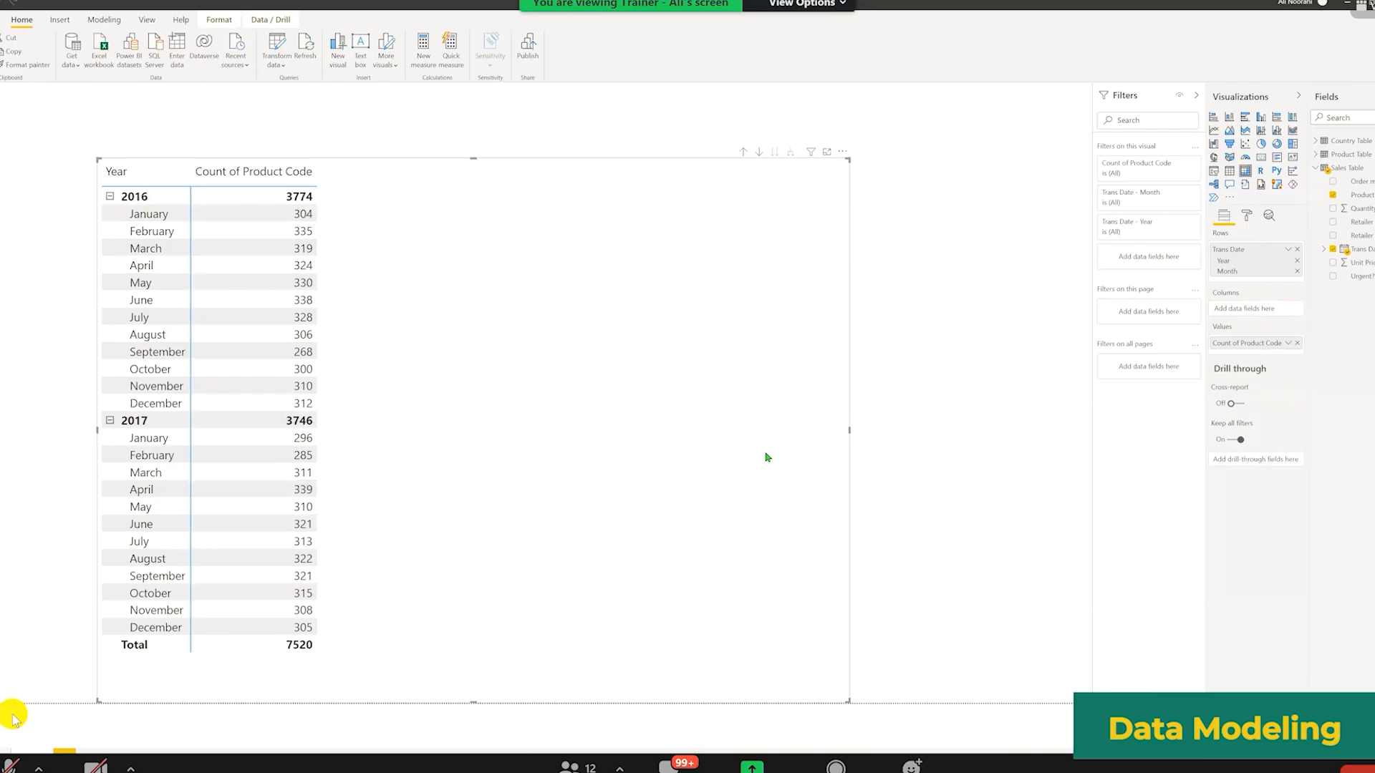
Step: Delete the existing Year/Count of Product Code matrix visual from the report page
key(Delete)
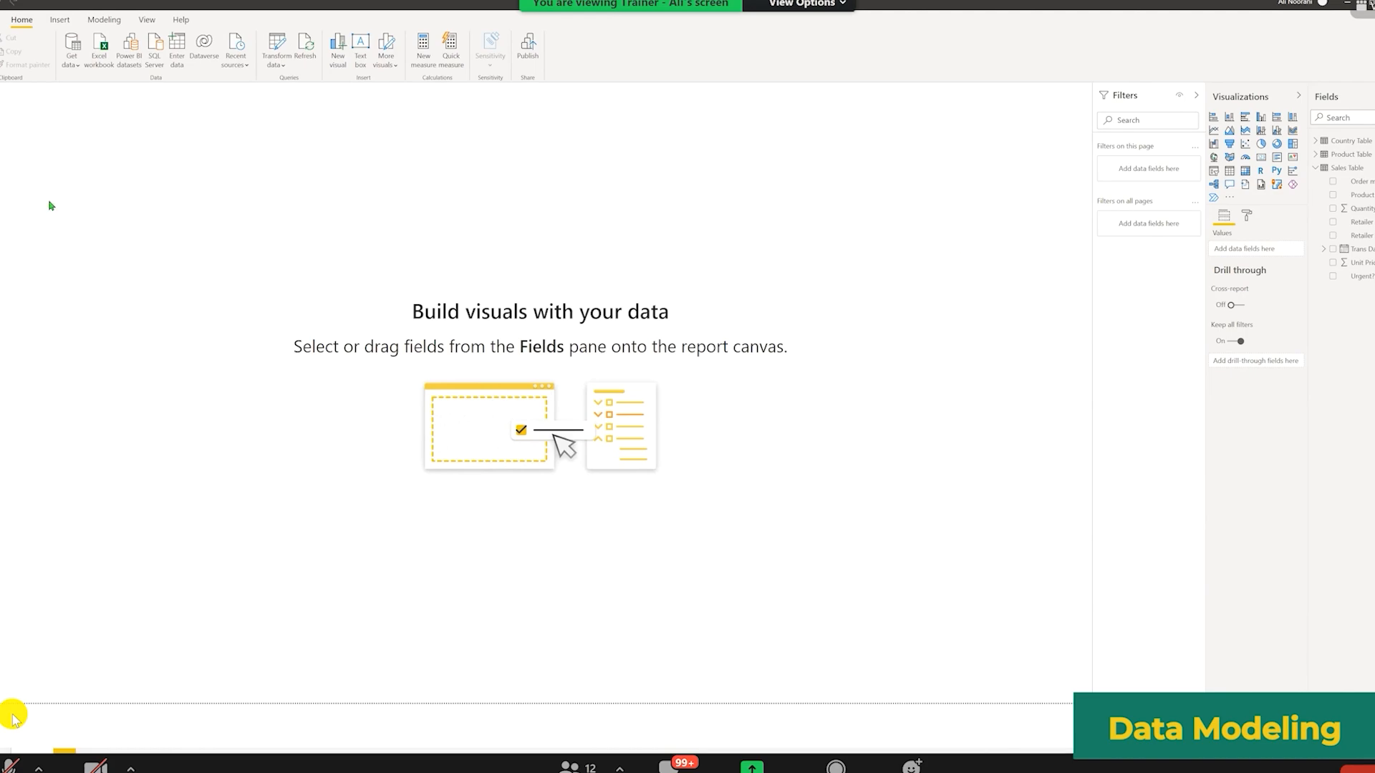
click(2, 152)
click(3, 99)
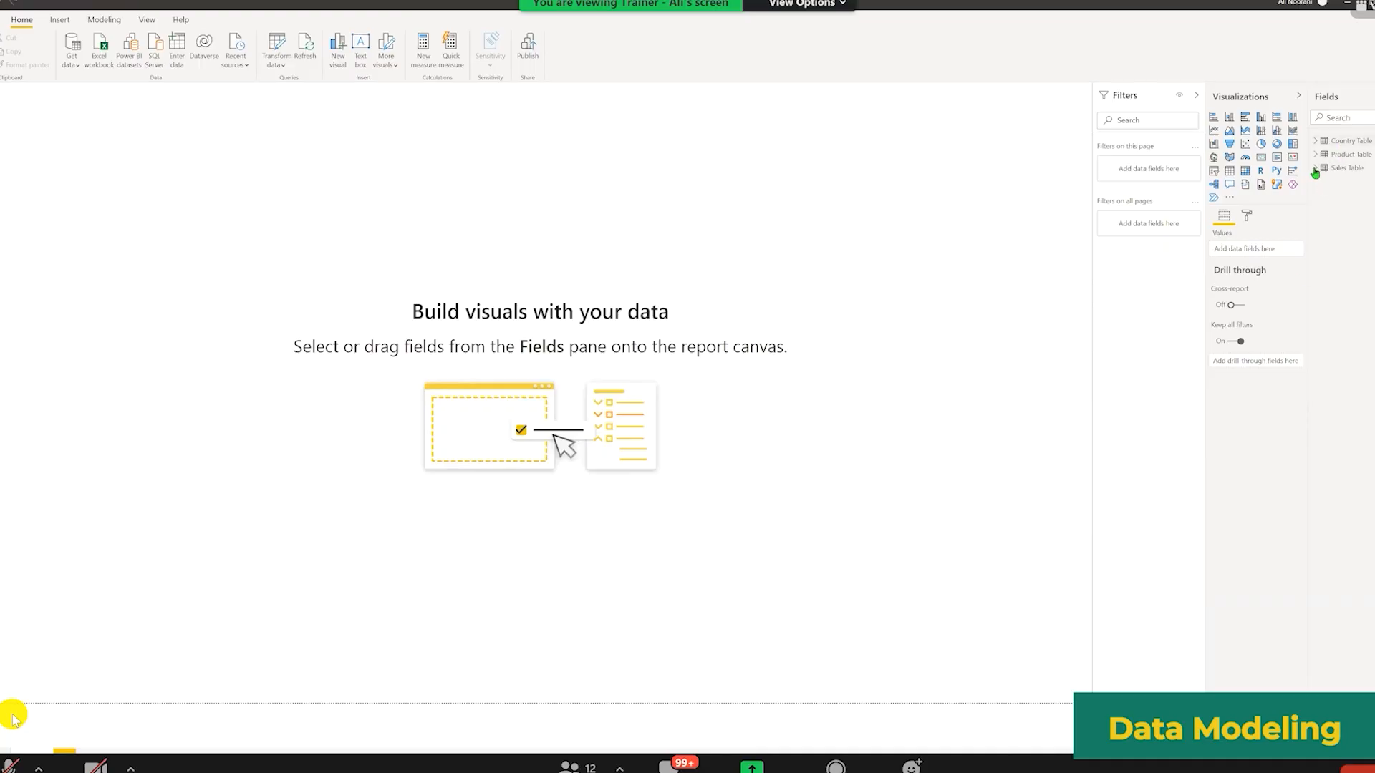
Step: Build a table visual showing Quantity Sold by Country from the Country Table and reposition it
drag(1309, 271, 1261, 290)
click(1260, 209)
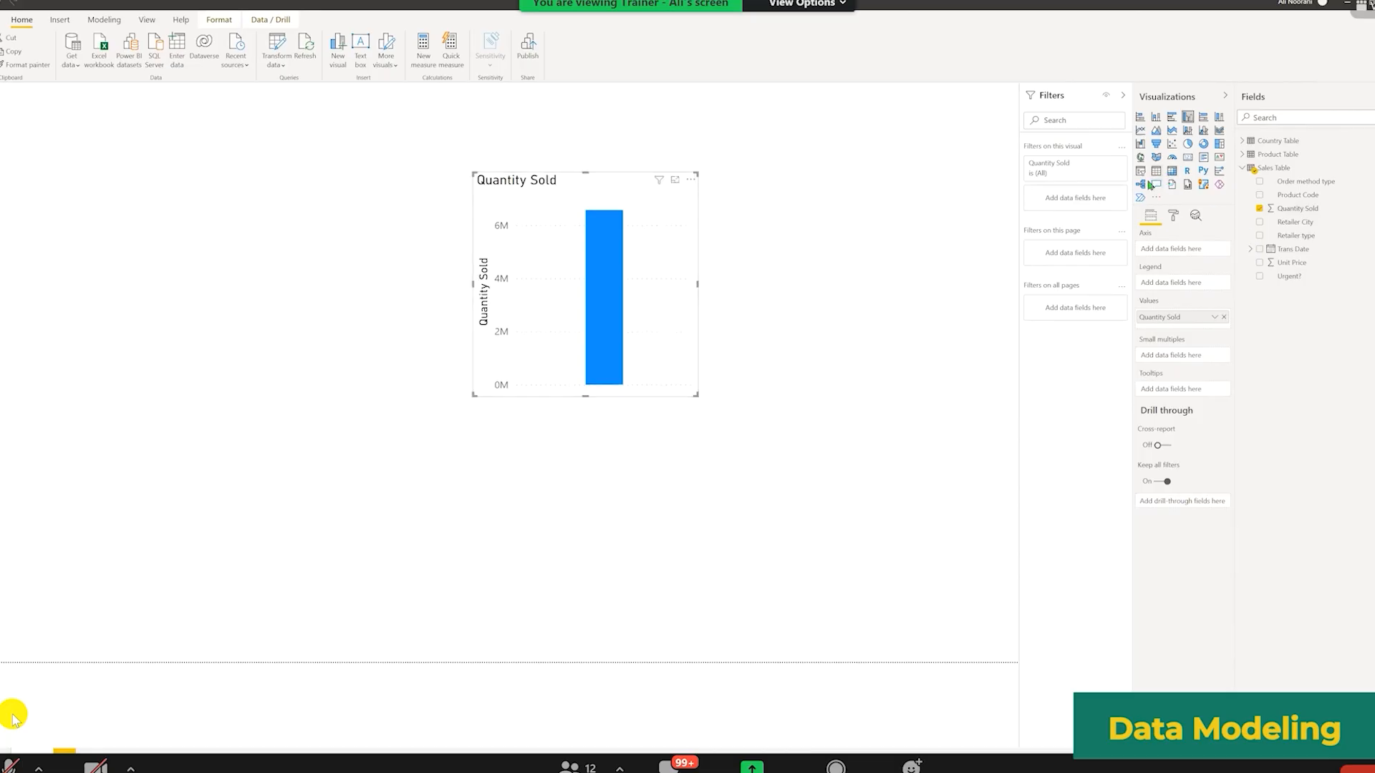
drag(529, 218, 593, 235)
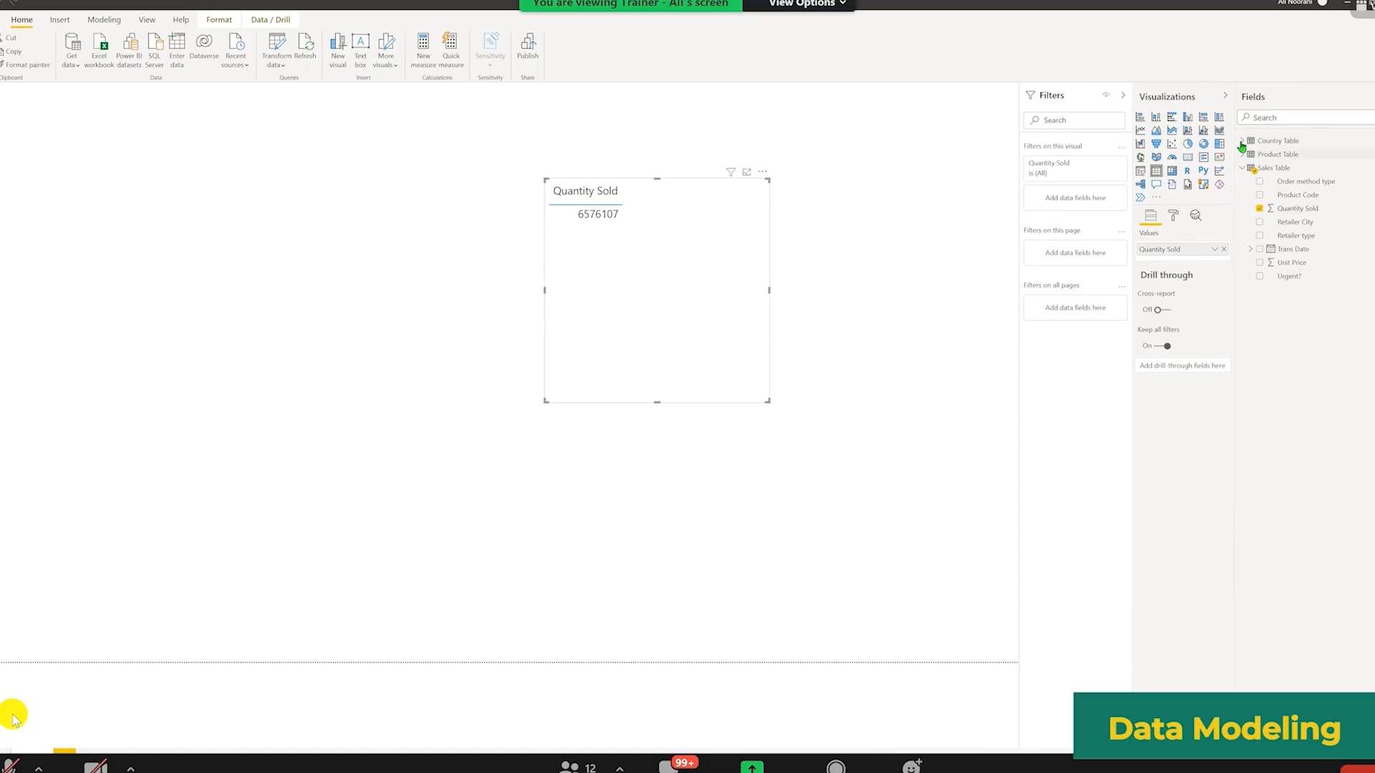
click(1243, 142)
click(1259, 169)
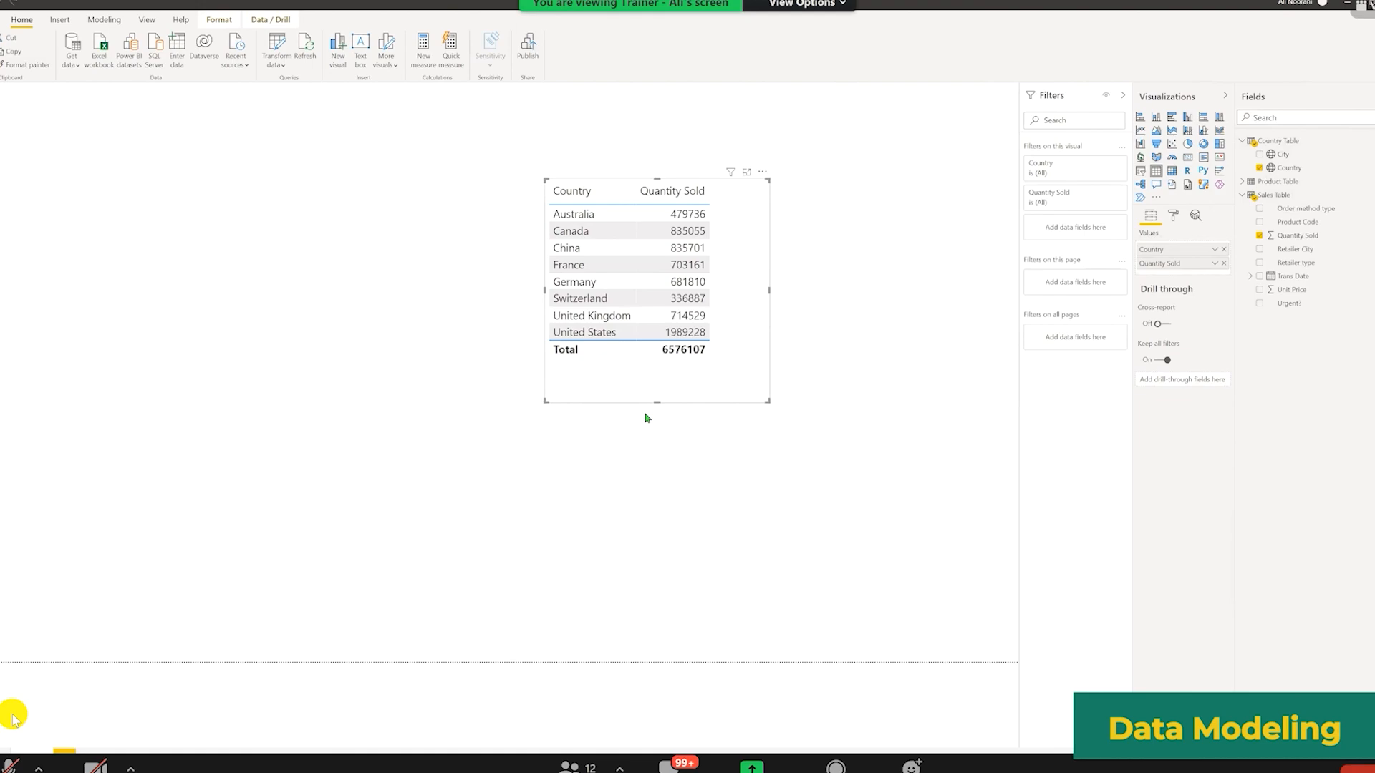
drag(633, 390, 497, 360)
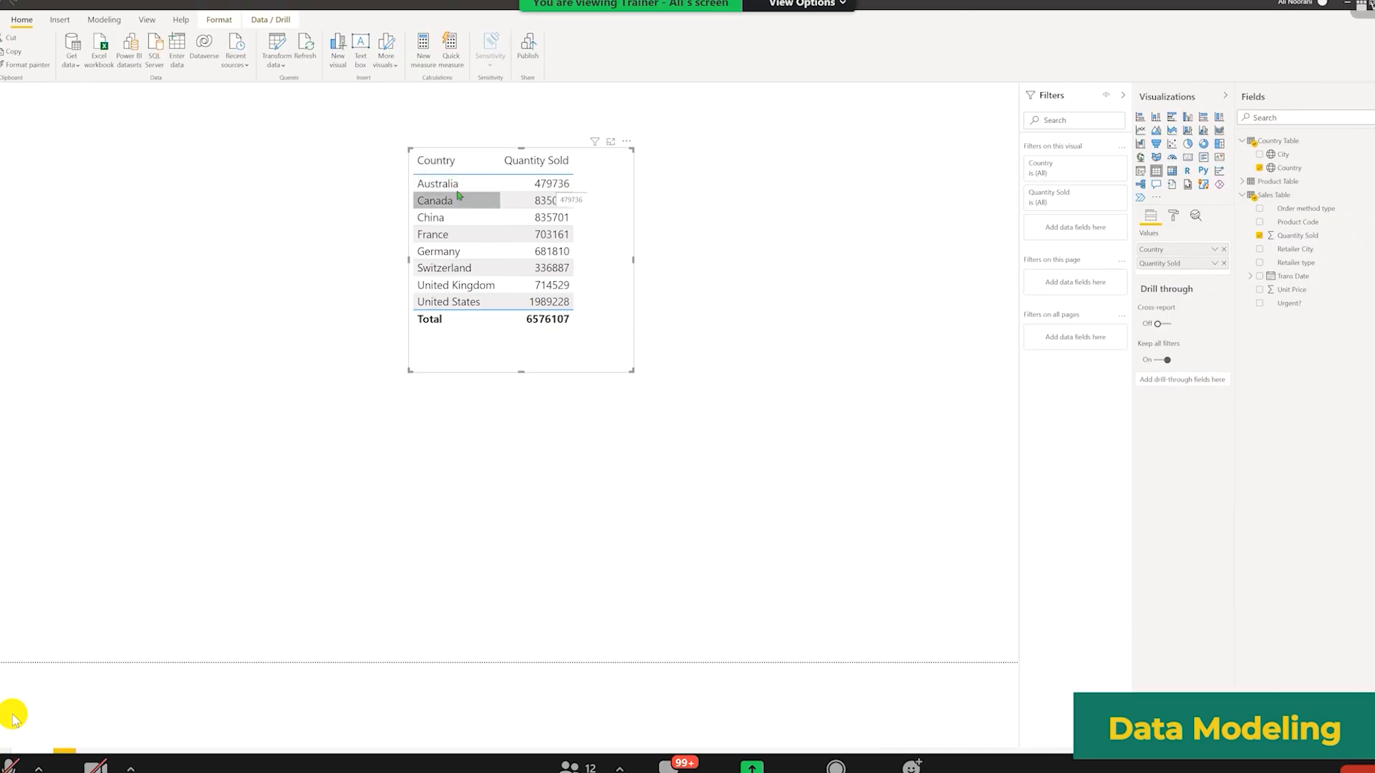
Step: Delete the Country and Quantity Sold table visual from the report page
click(1243, 143)
click(1244, 144)
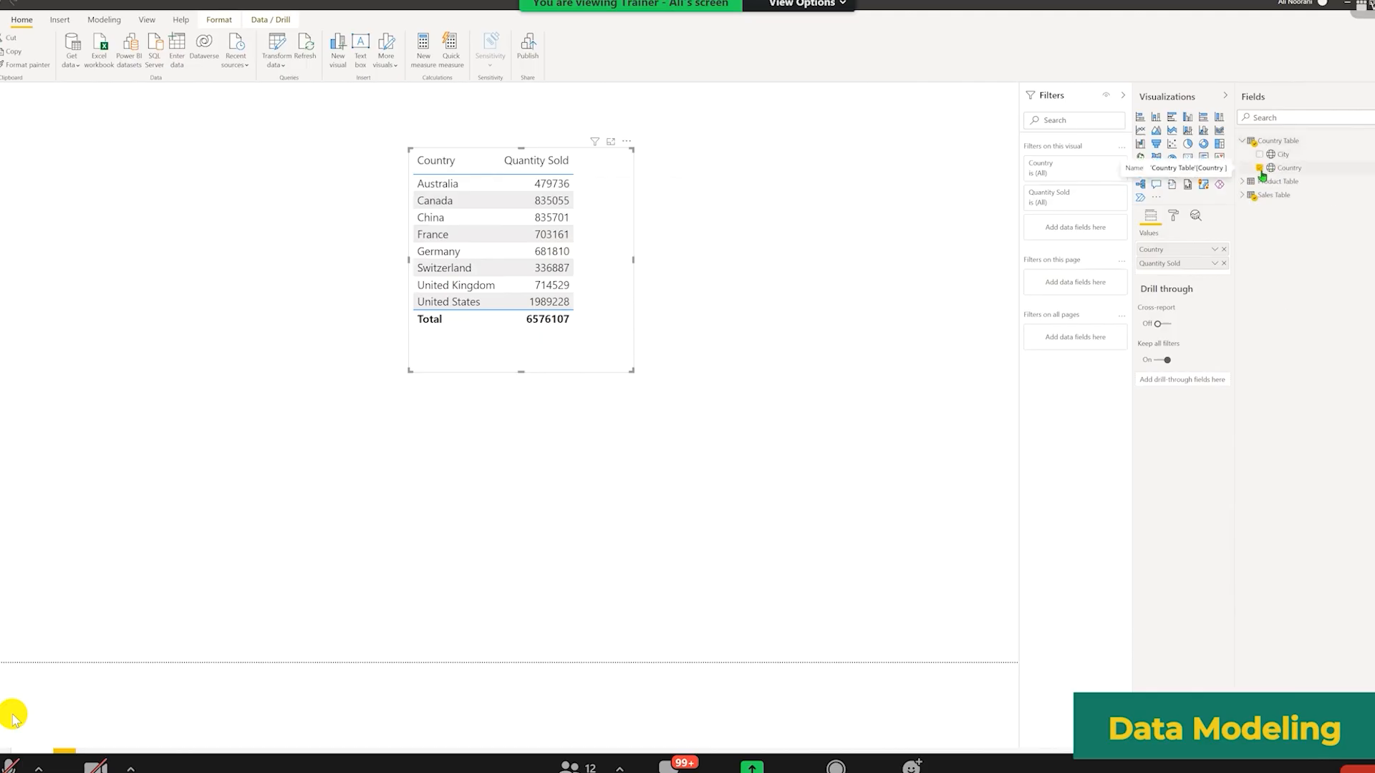
click(1243, 143)
click(1257, 167)
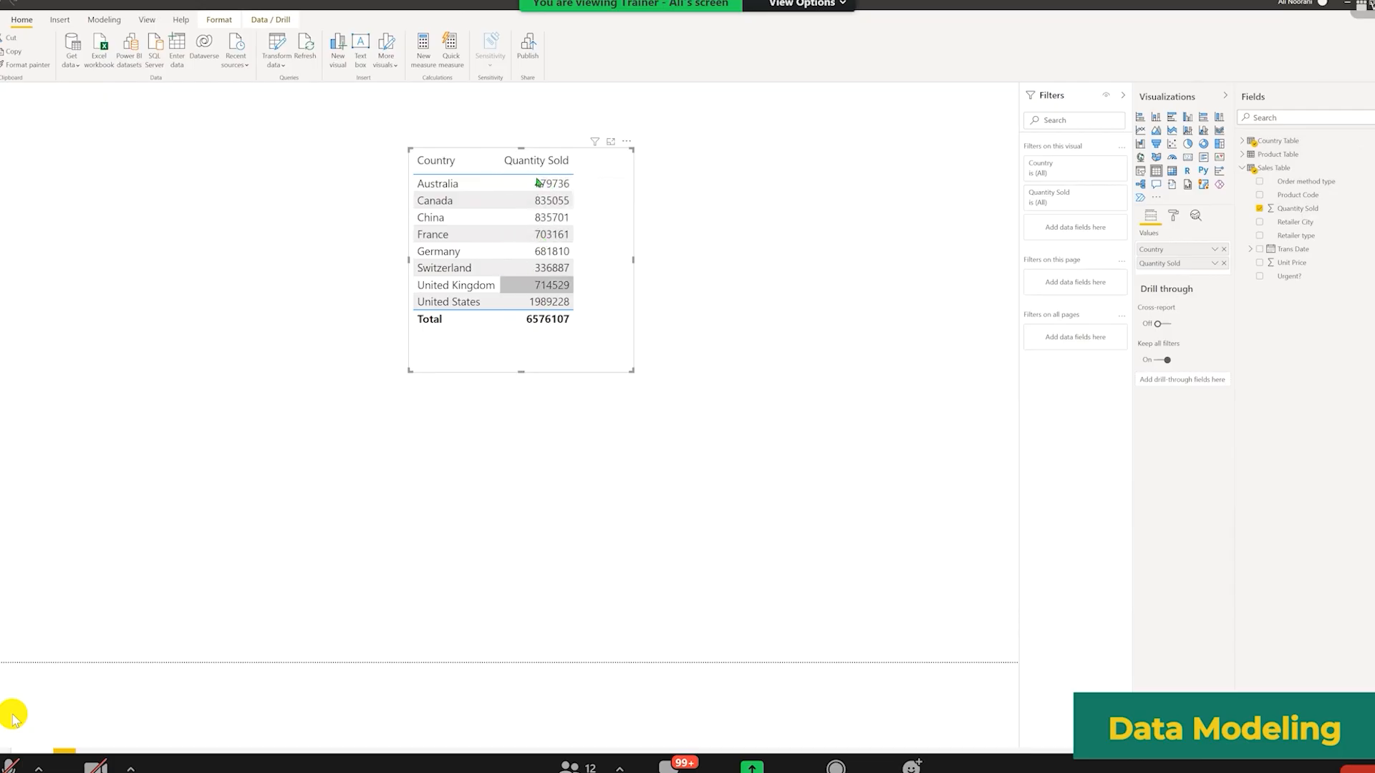
drag(540, 184, 494, 141)
key(Delete)
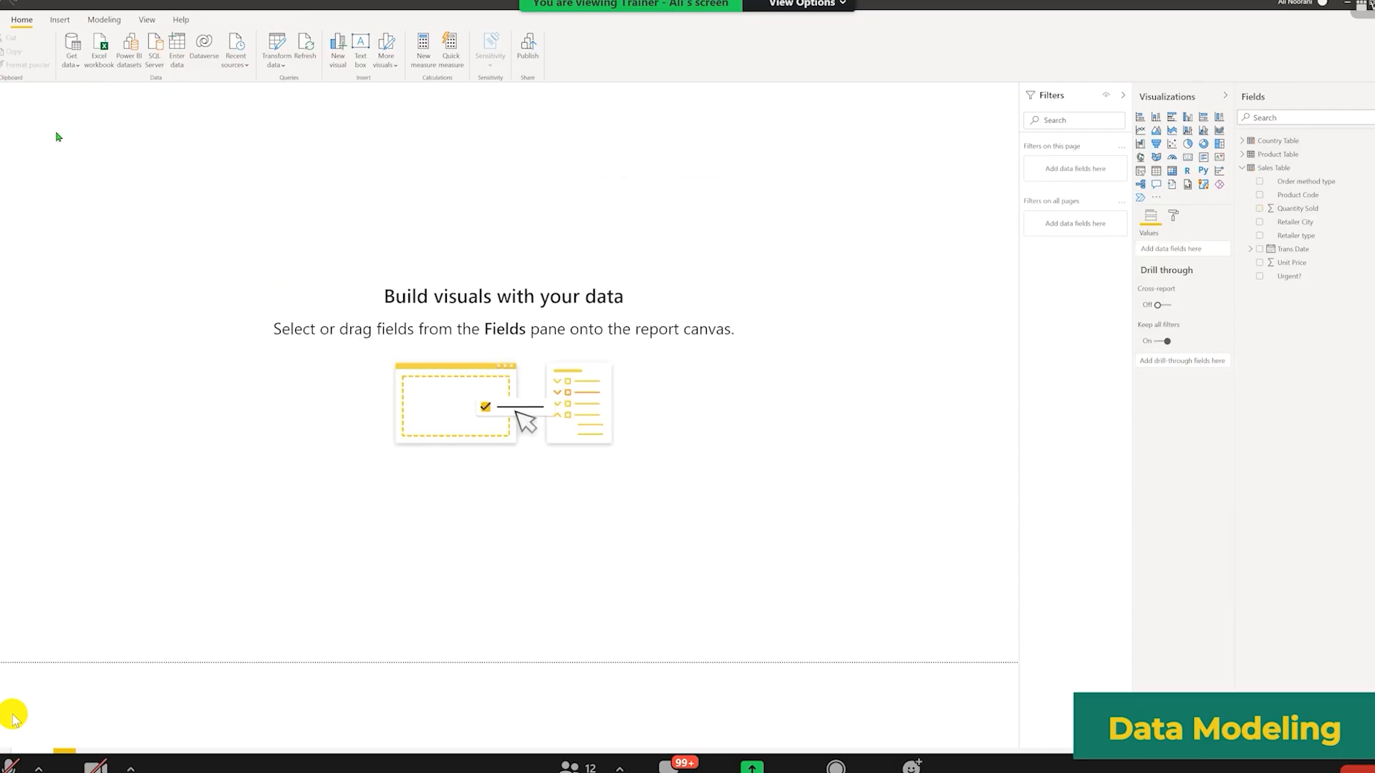
Step: Create a new visual from the Country Table's City field and turn it into a table
click(0, 150)
click(1243, 141)
click(1259, 155)
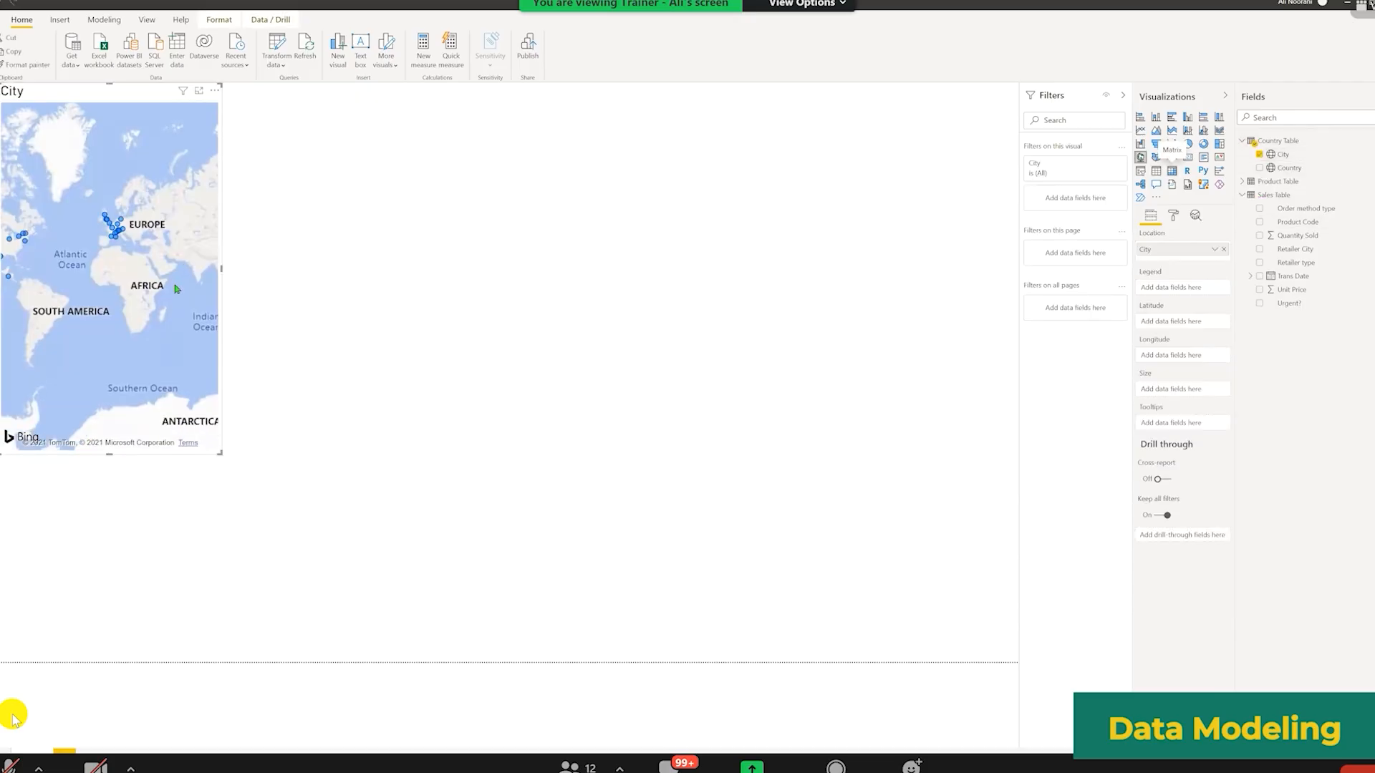
drag(215, 372, 457, 371)
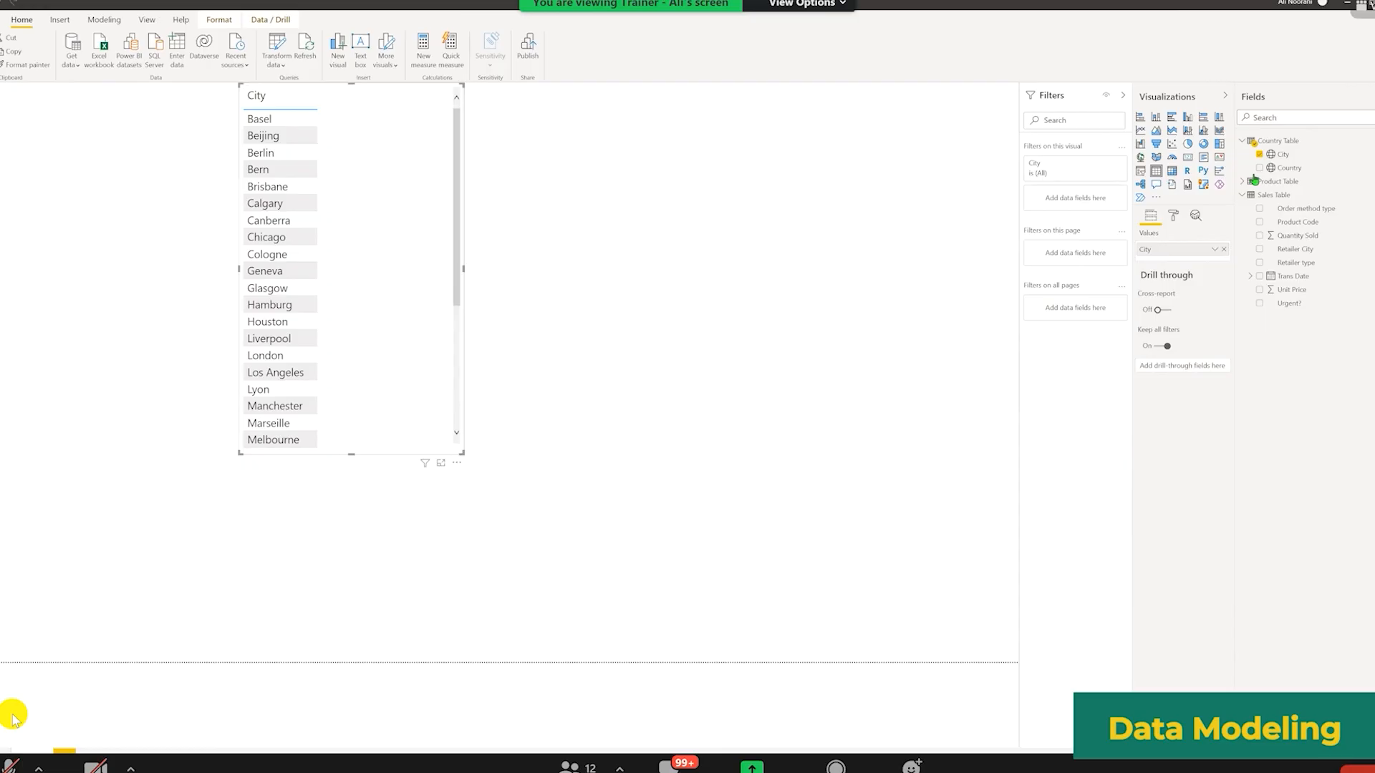
Step: Add a count of Product Code from the Product Table to the City table, then widen and reposition the visual
click(1244, 195)
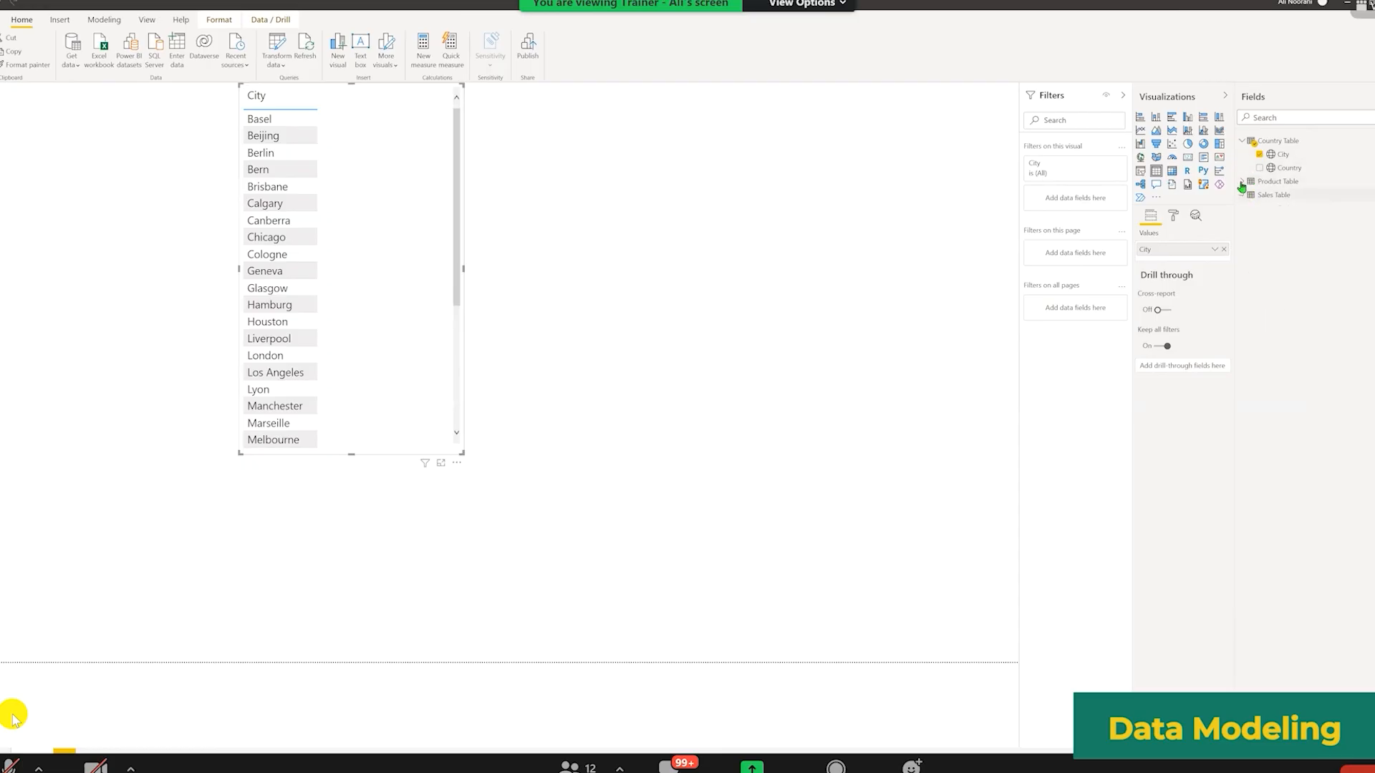
click(1244, 181)
drag(1261, 196, 1180, 265)
click(1216, 264)
click(1268, 401)
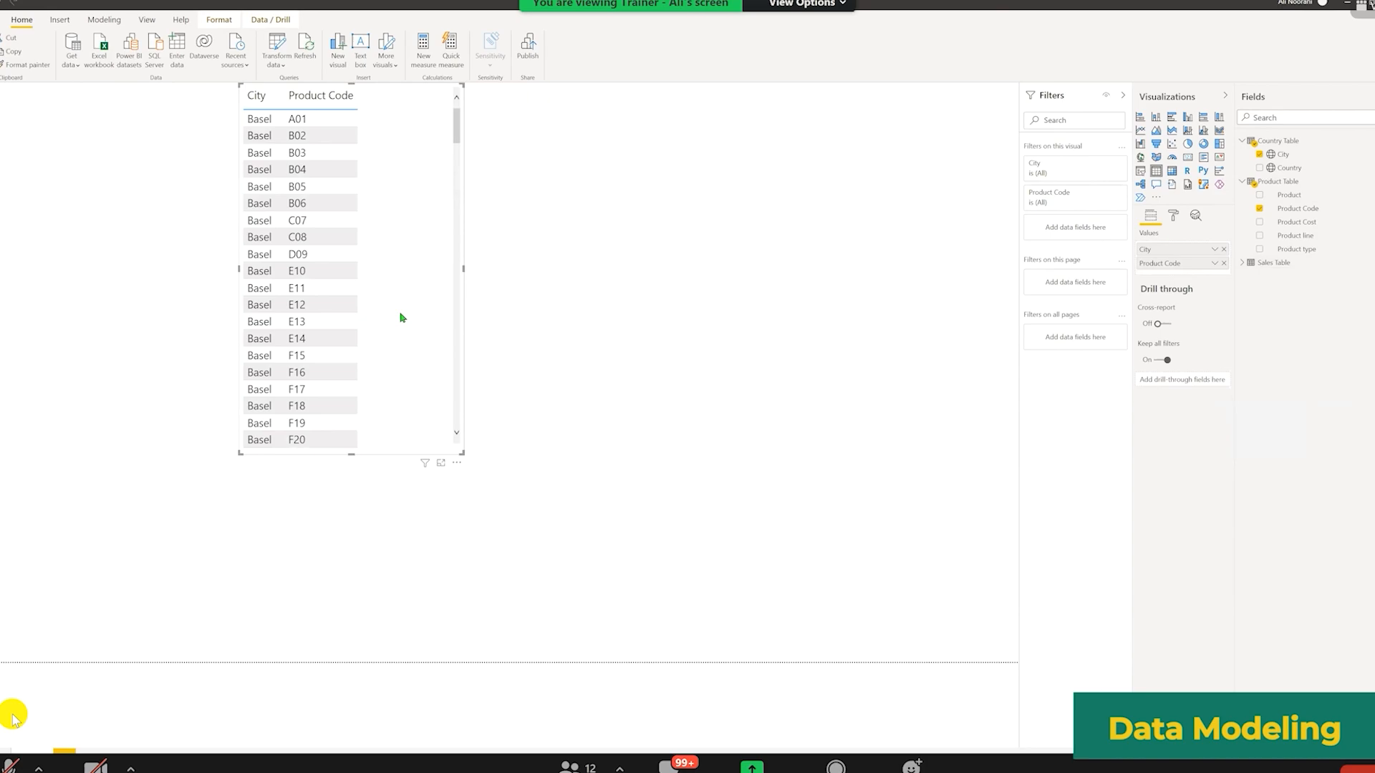
drag(464, 270, 745, 269)
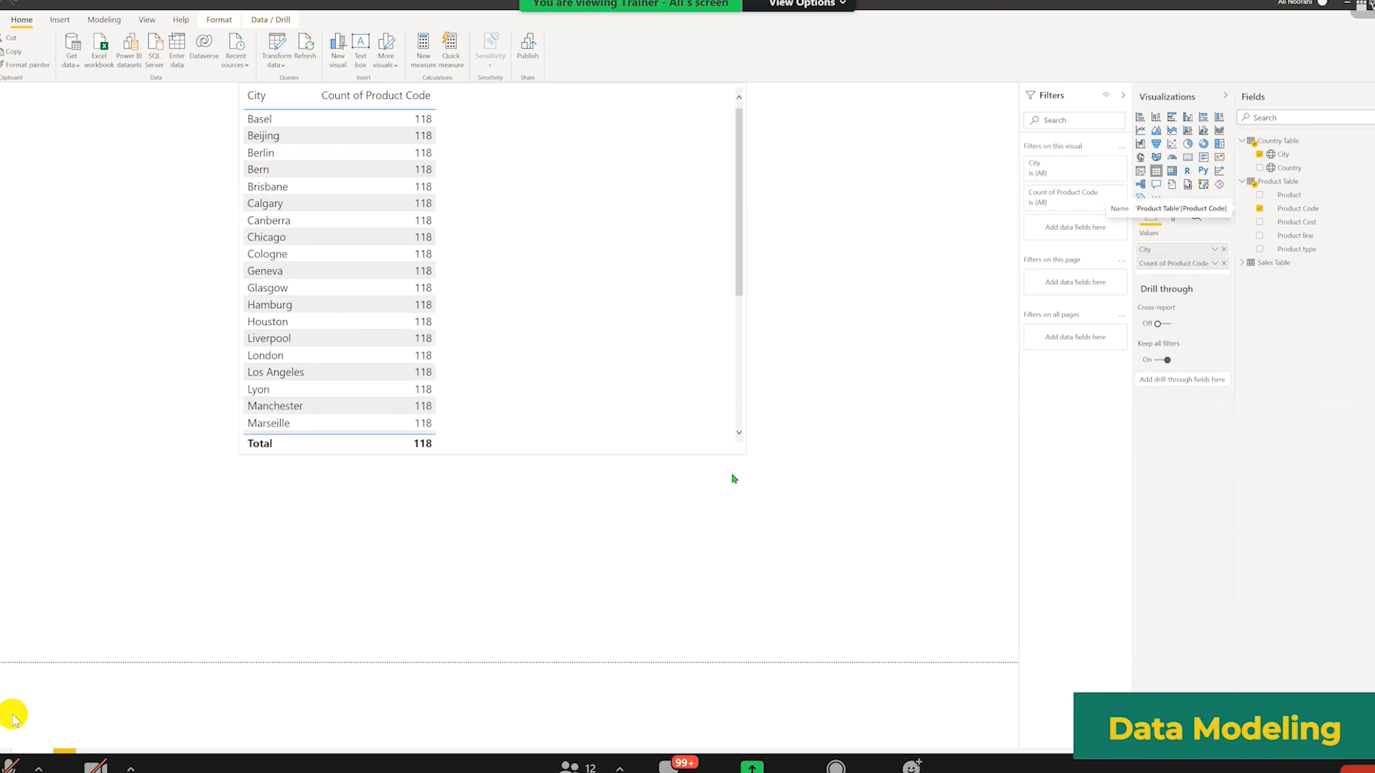
drag(618, 409, 732, 475)
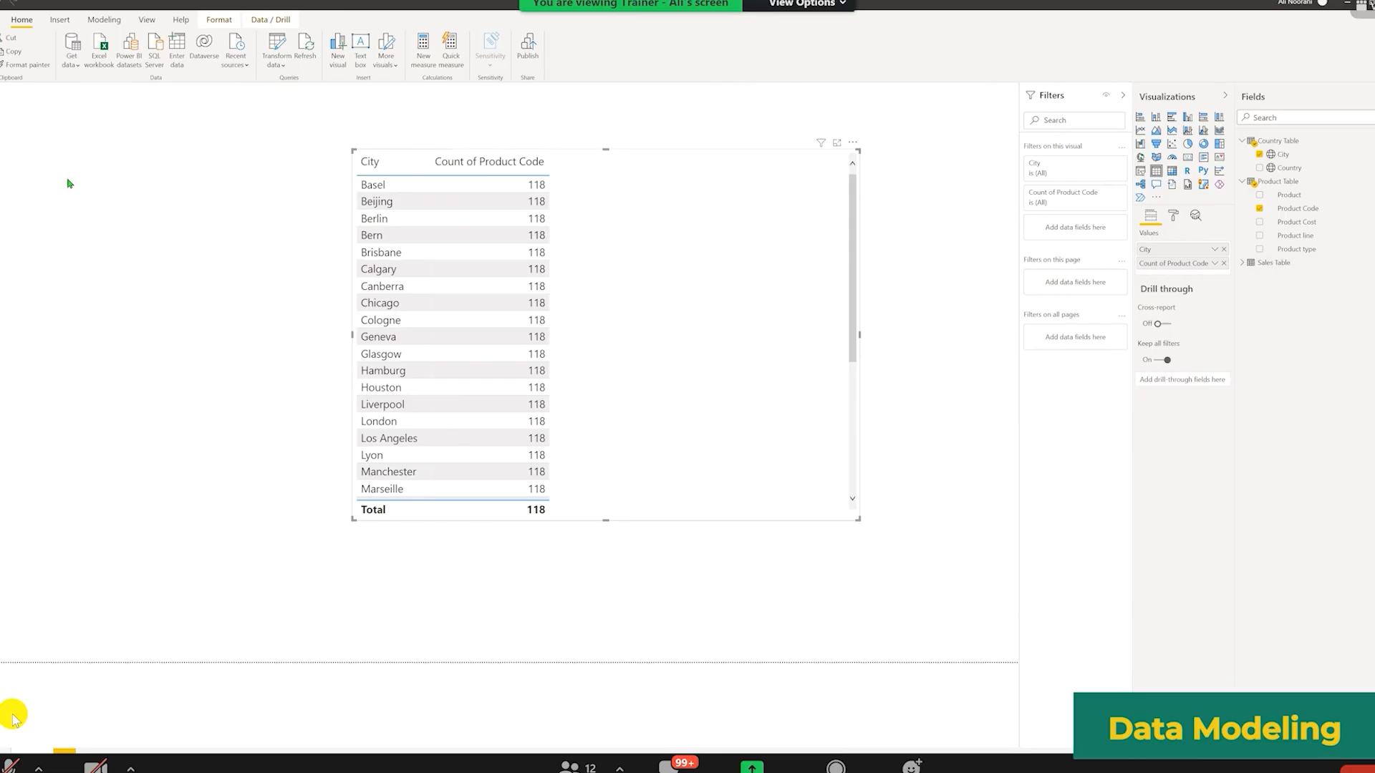
Step: Inspect the Sales Table–Product Table relationship settings in the model view and select the Country Table relationship
click(2, 151)
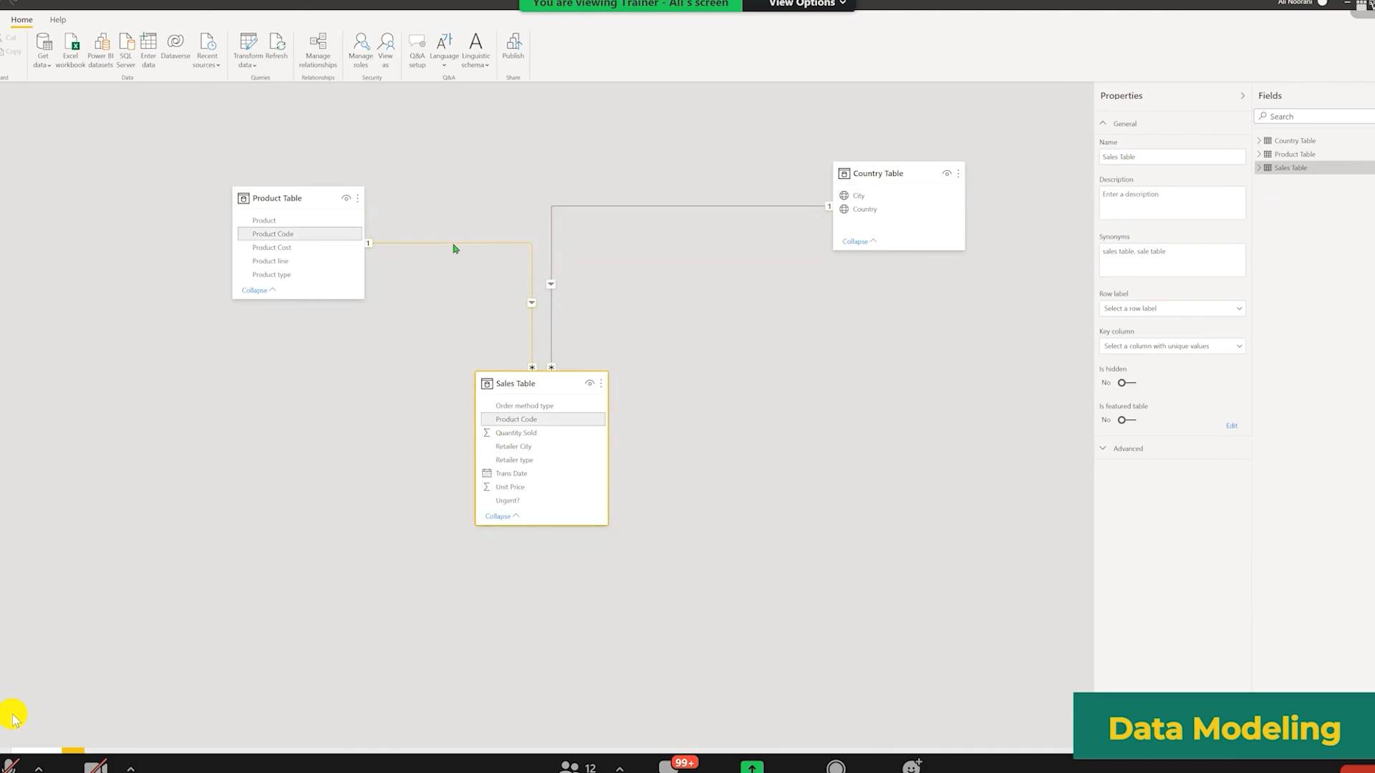
click(532, 275)
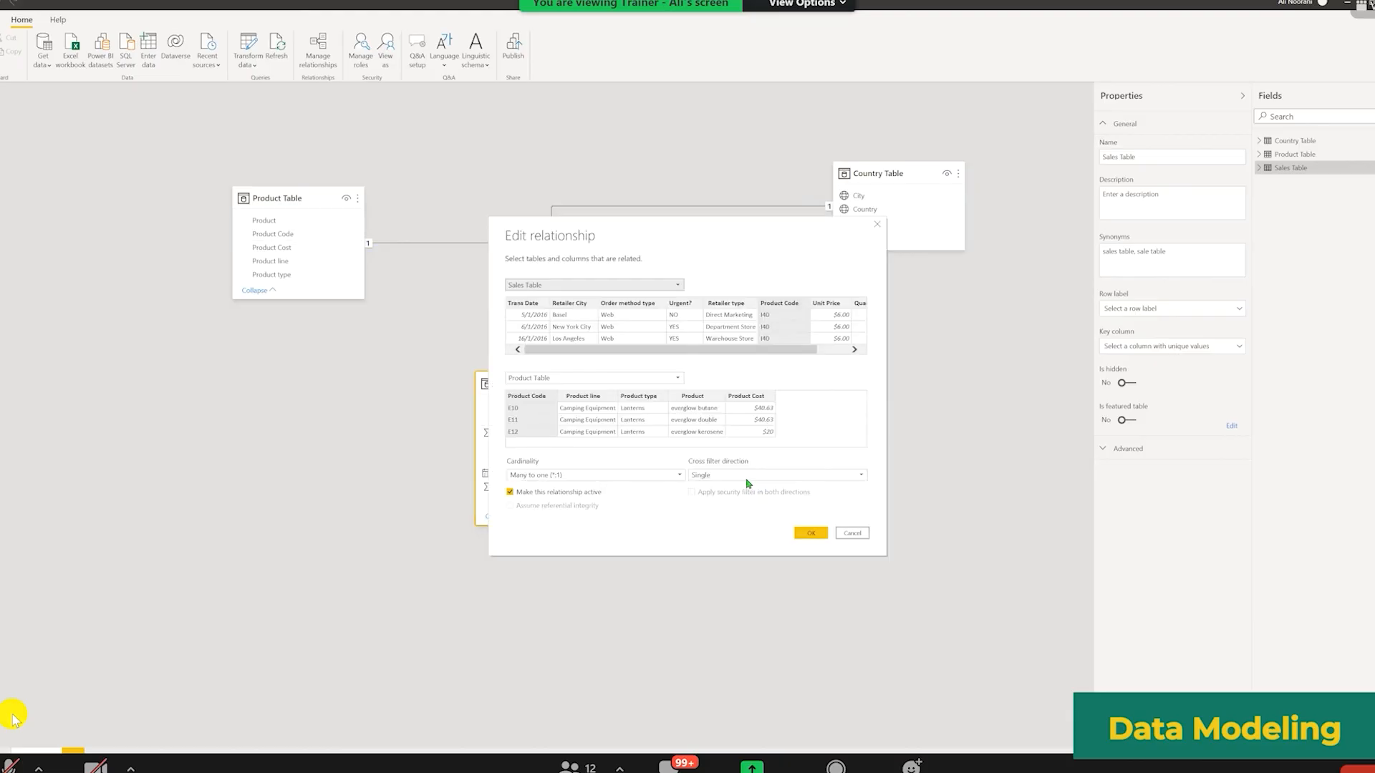
click(877, 224)
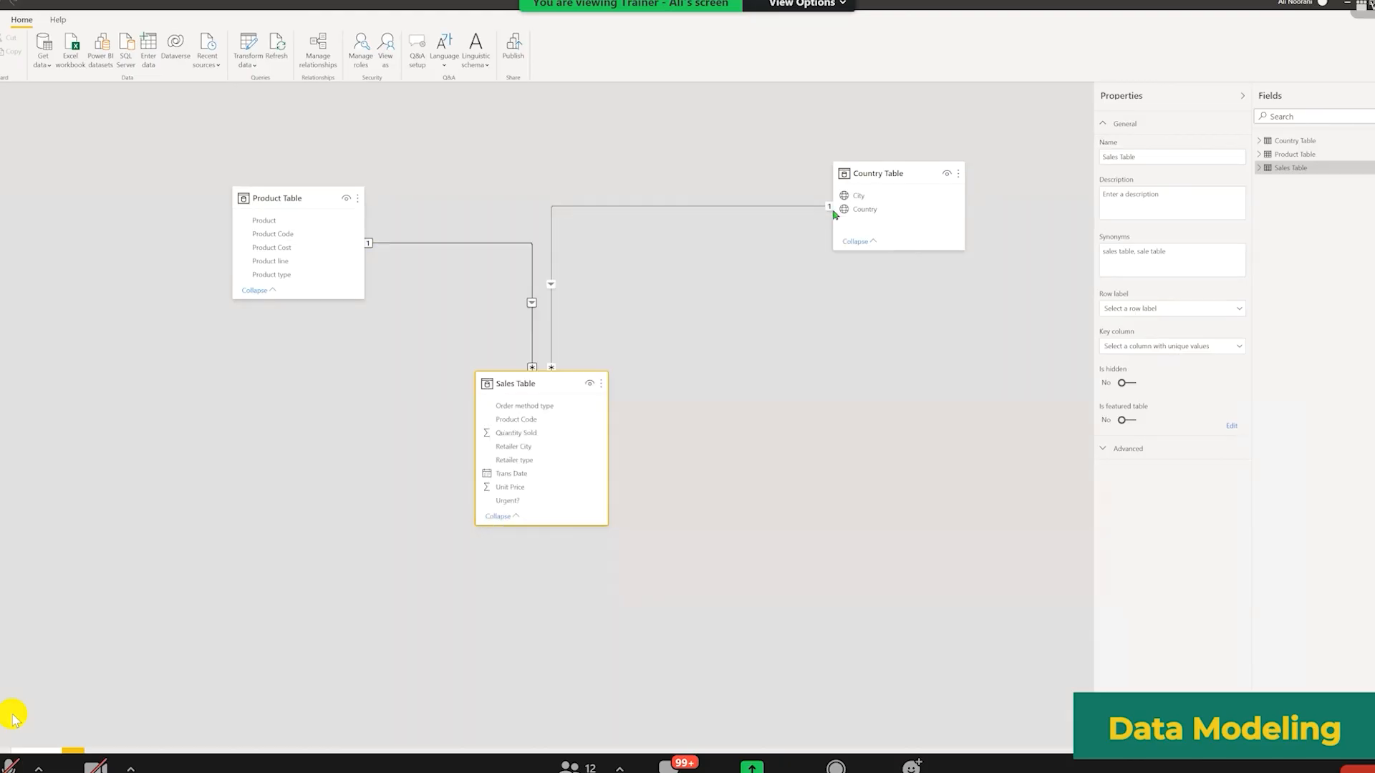
click(551, 315)
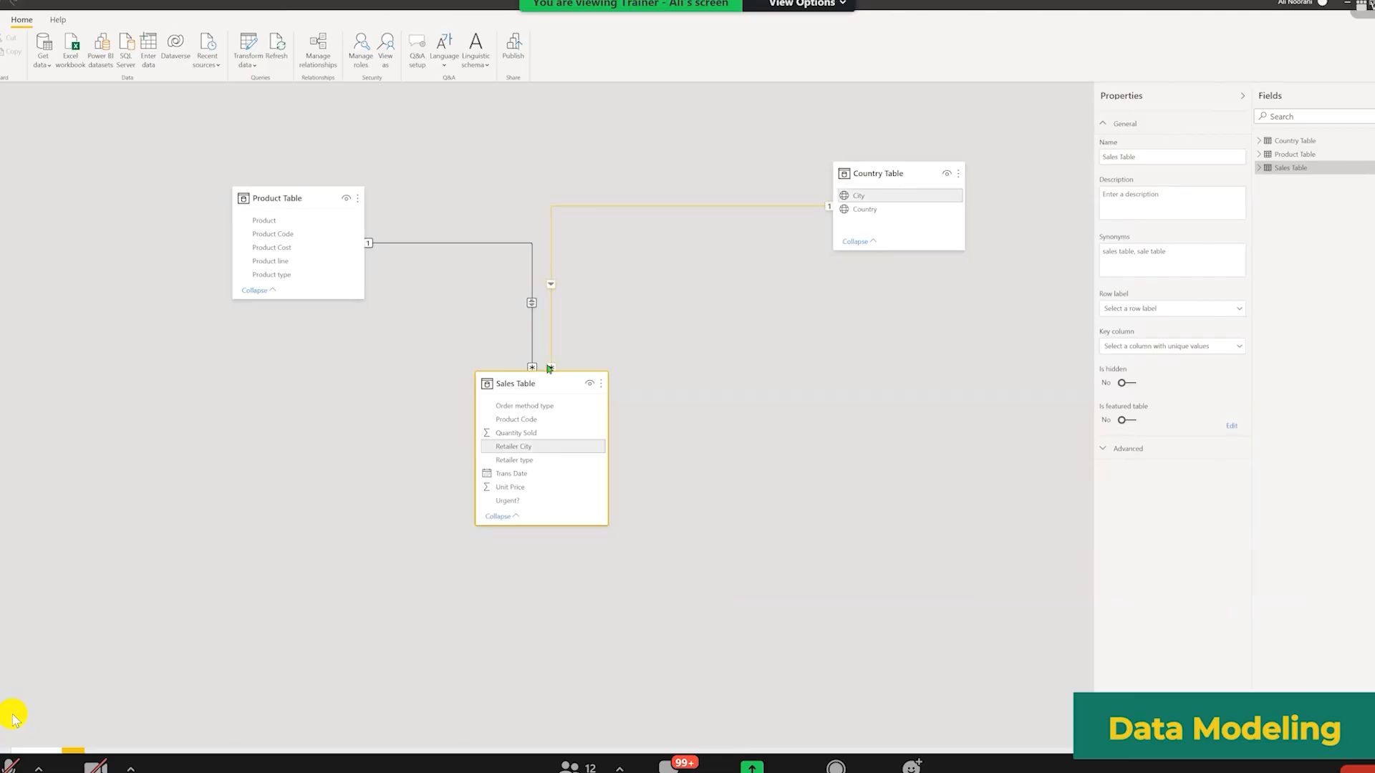
Step: Sort the City table visual by Count of Product Code in ascending order
click(566, 401)
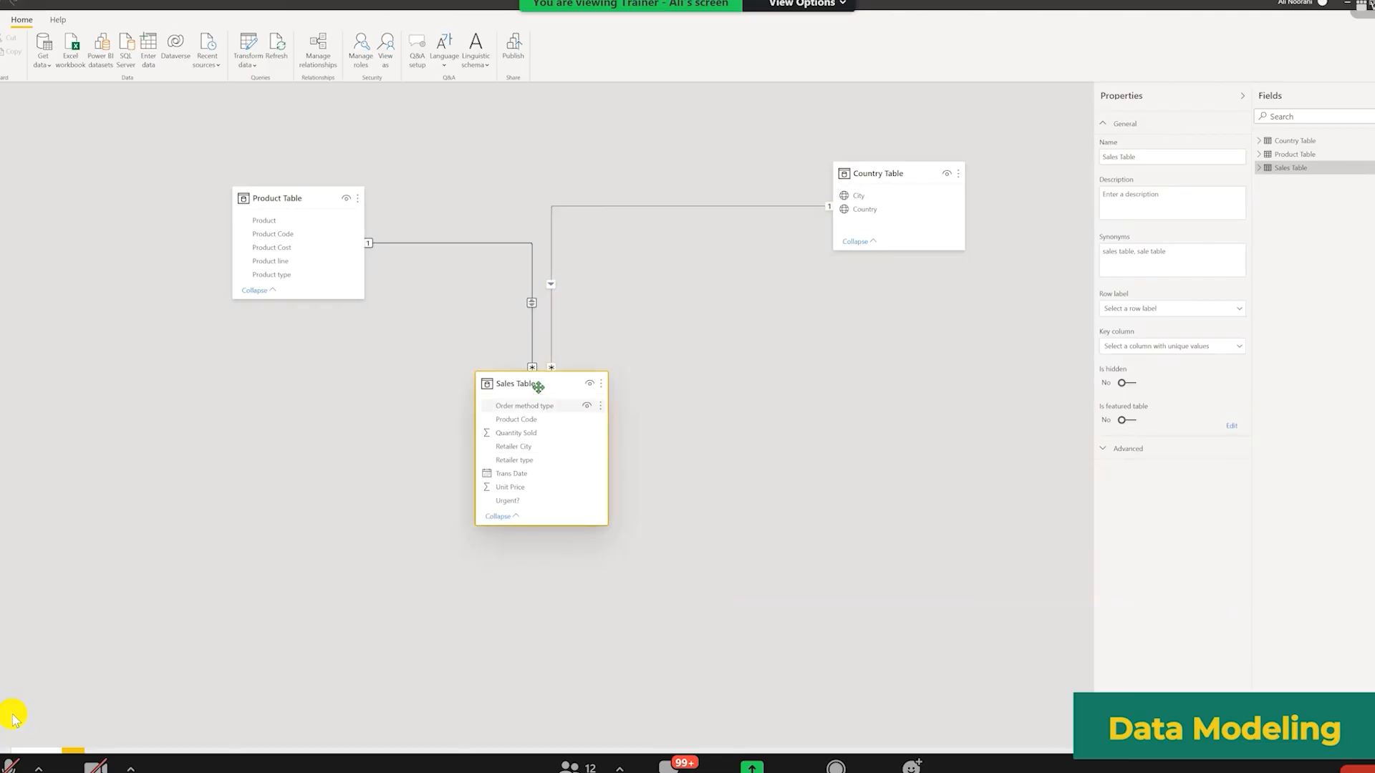
click(439, 243)
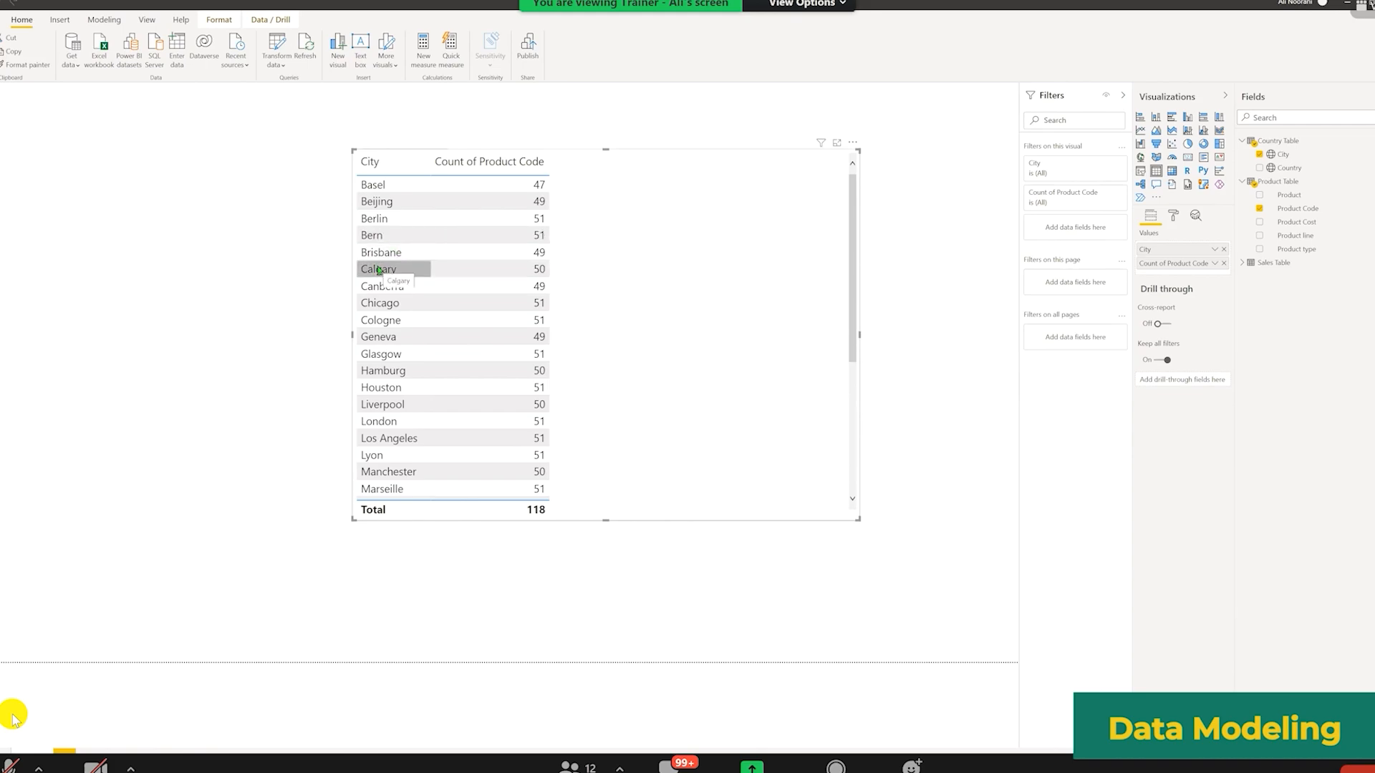
scroll(568, 285, down, 5)
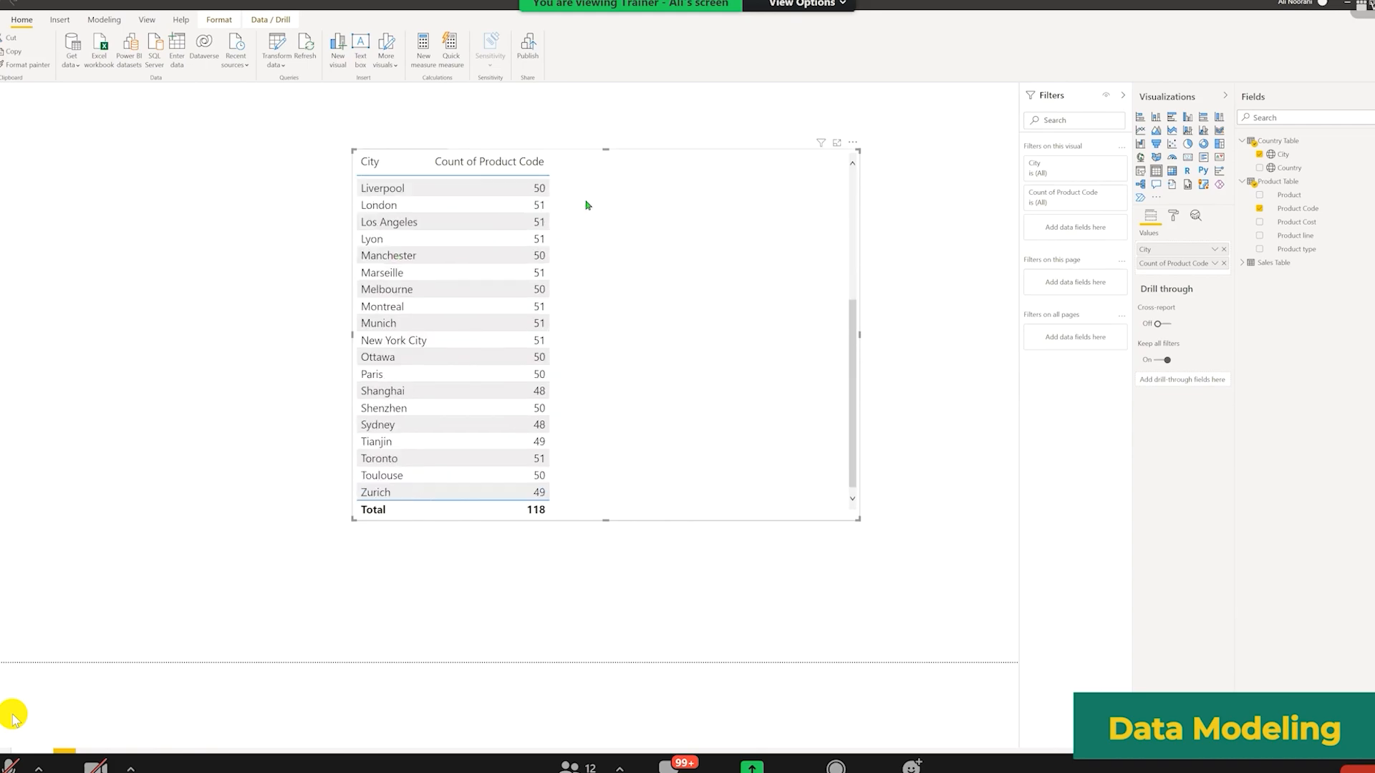
scroll(585, 206, up, 5)
click(487, 176)
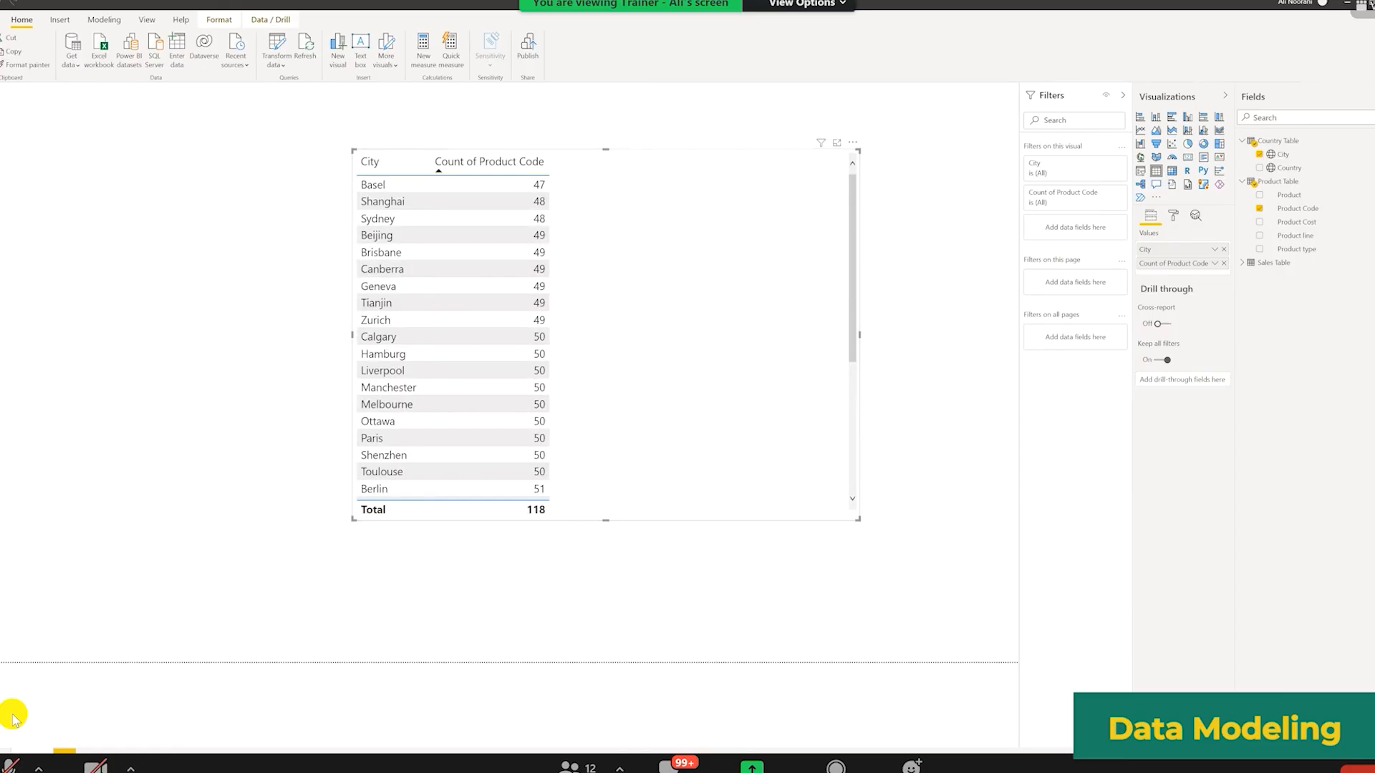
Step: Set the Sales Table–Product Table relationship's cross filter direction to Single and confirm
click(1, 152)
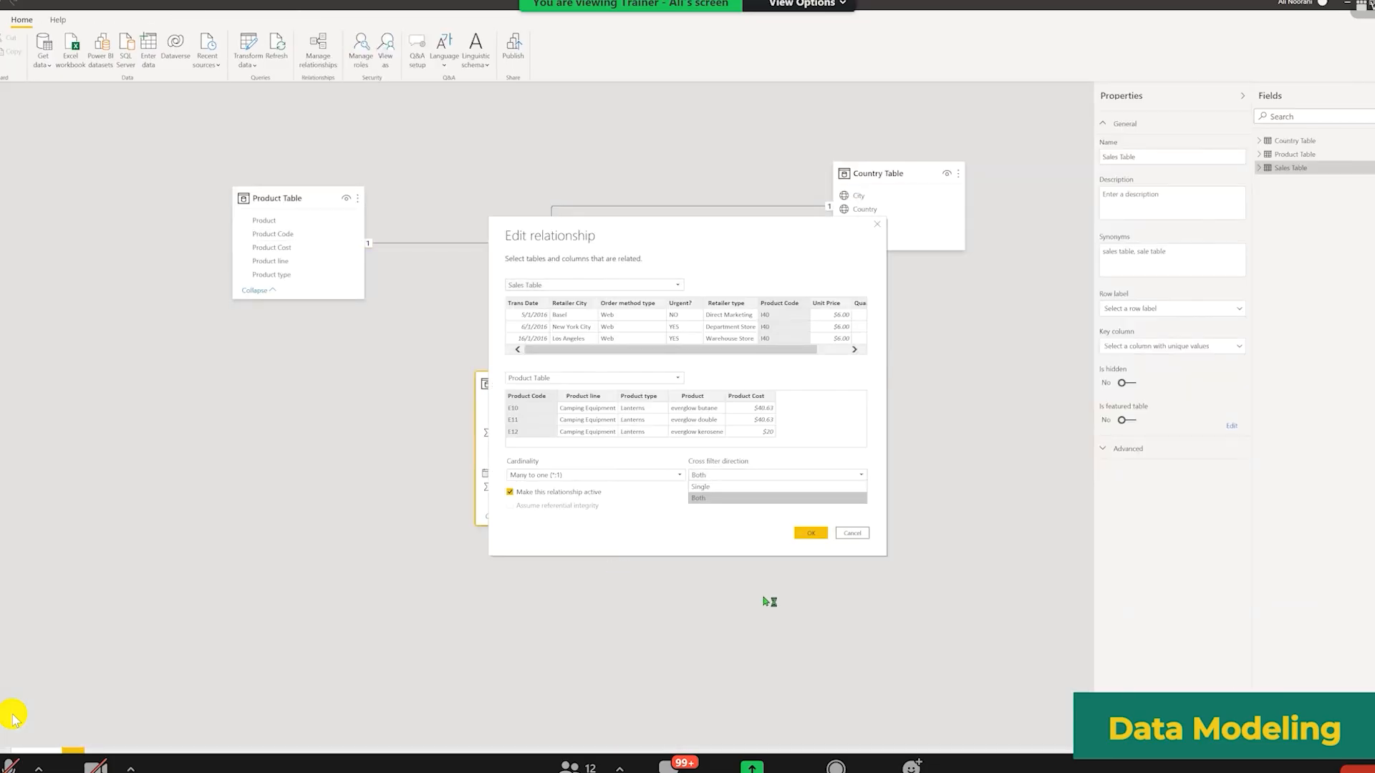
click(811, 533)
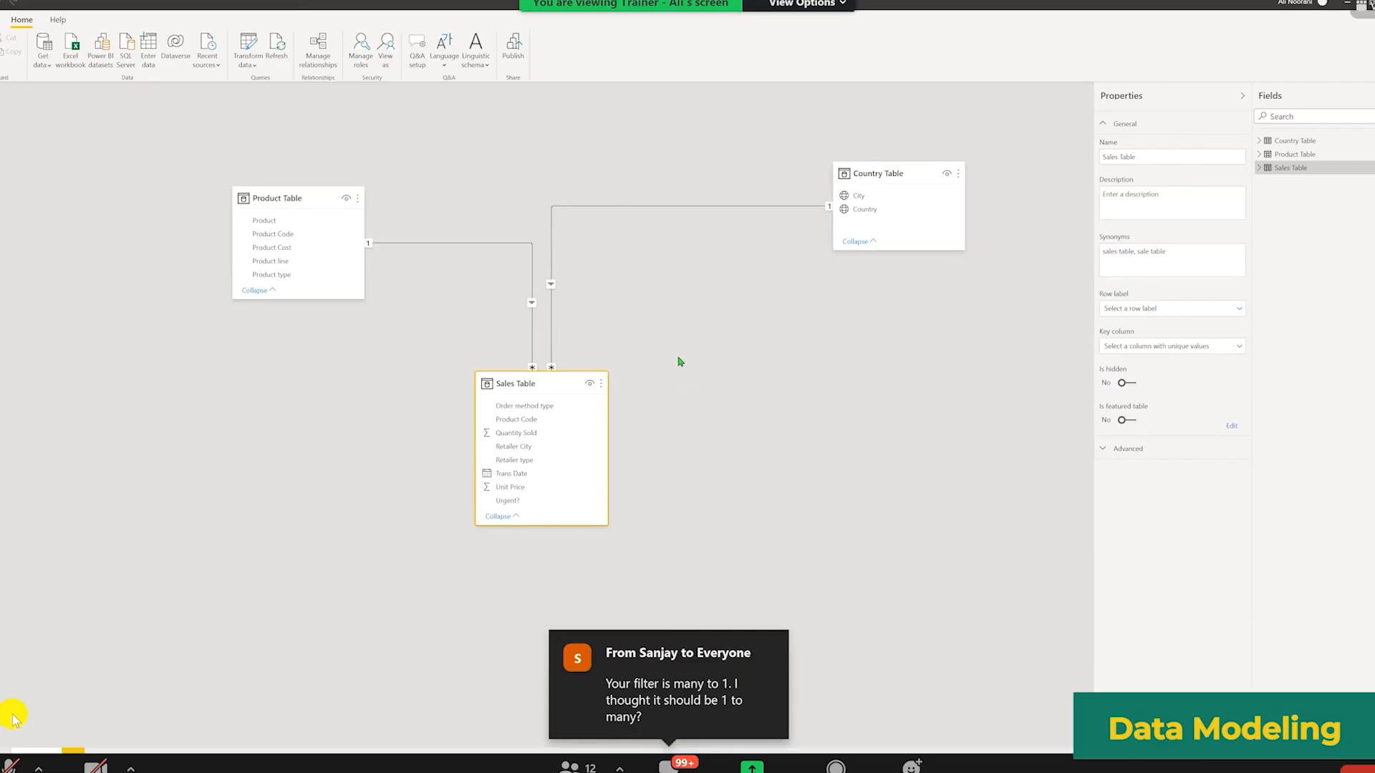
Step: Open the Sales Table–Country Table relationship to review its settings, then cancel the dialog
double_click(671, 211)
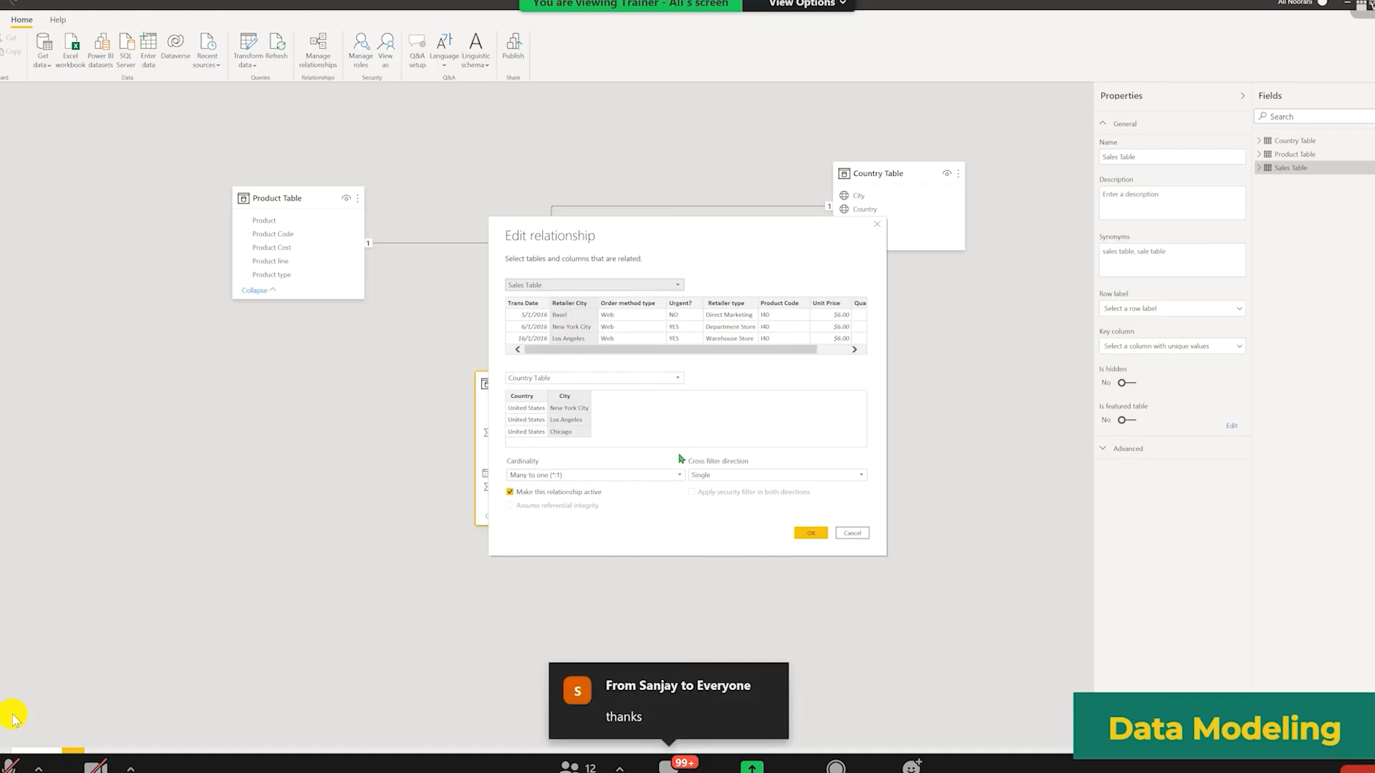
click(852, 532)
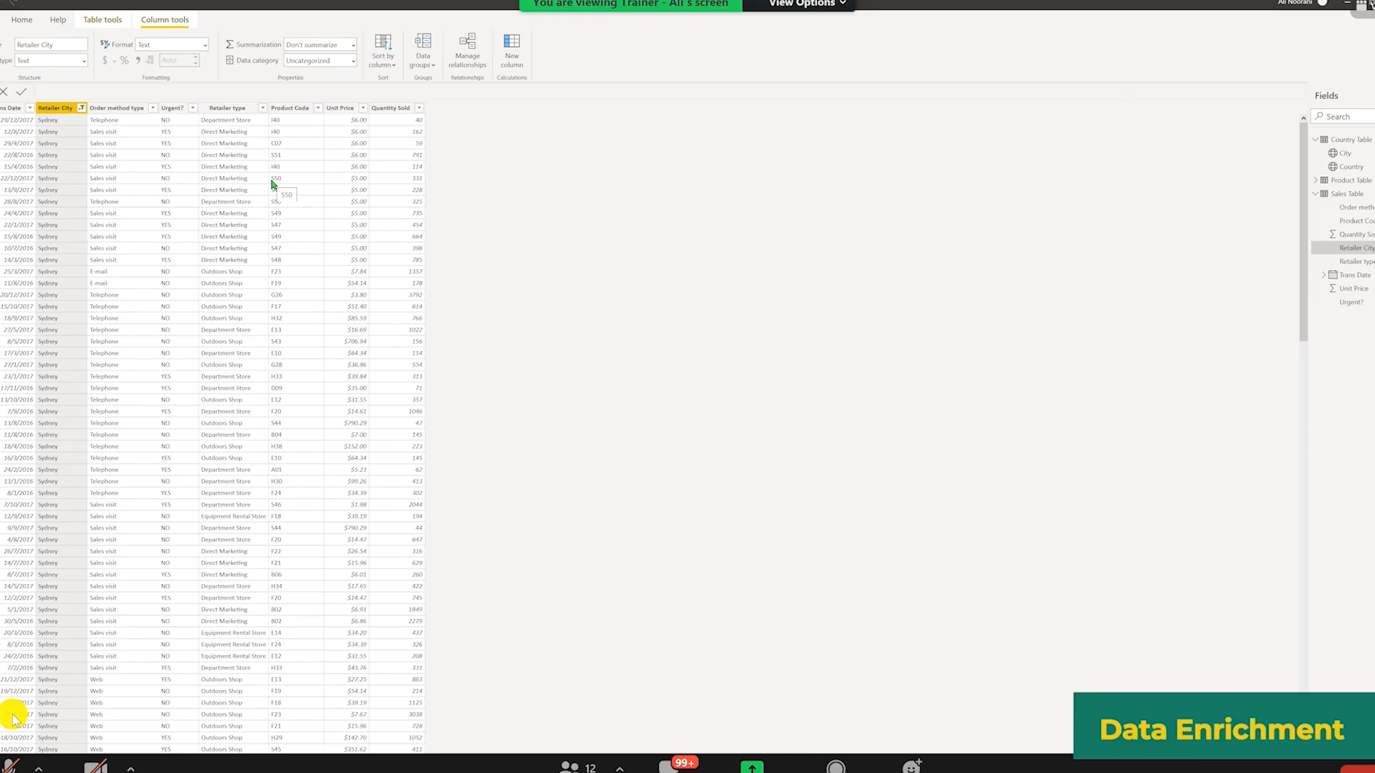
Step: Open the Sales Table in data view and clear the sort on the Retailer City column
click(1346, 194)
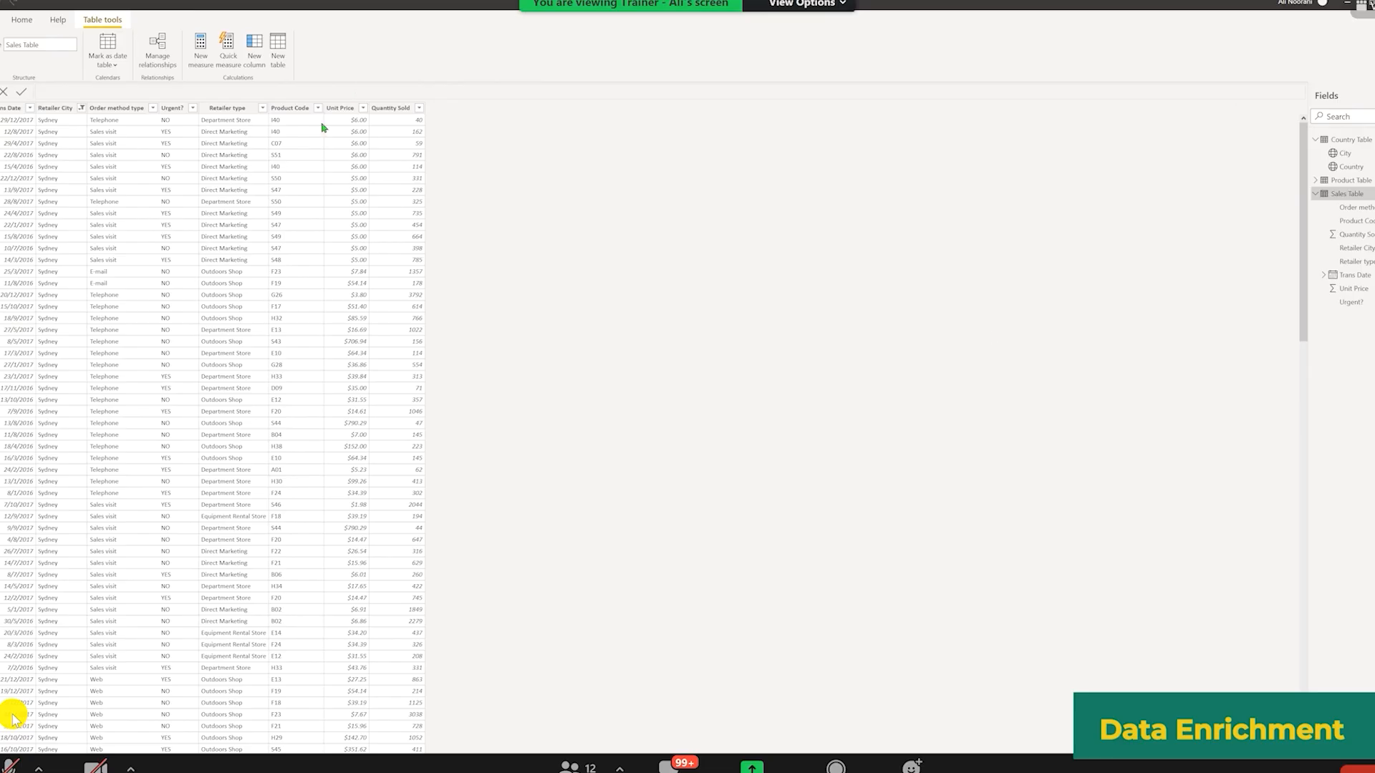
click(341, 113)
click(393, 111)
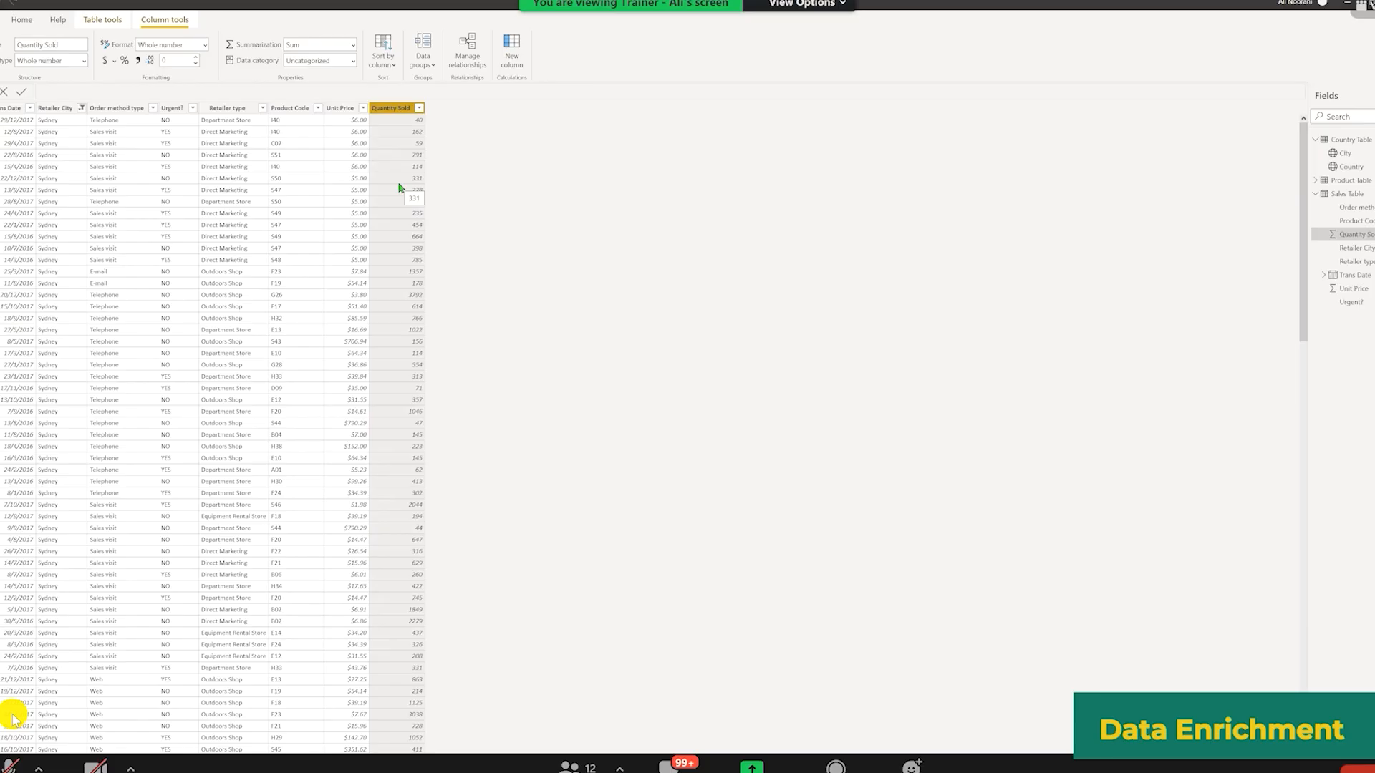
click(83, 123)
click(117, 174)
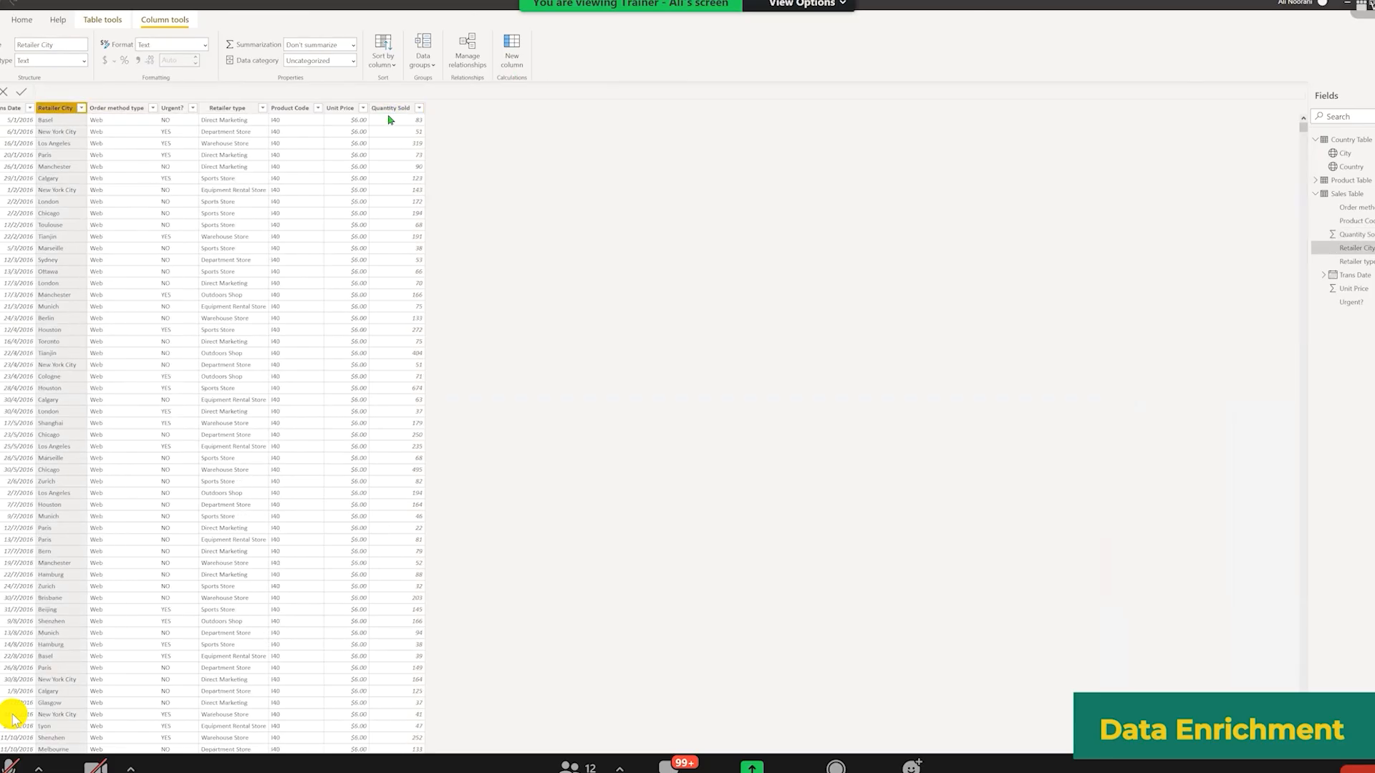
click(379, 111)
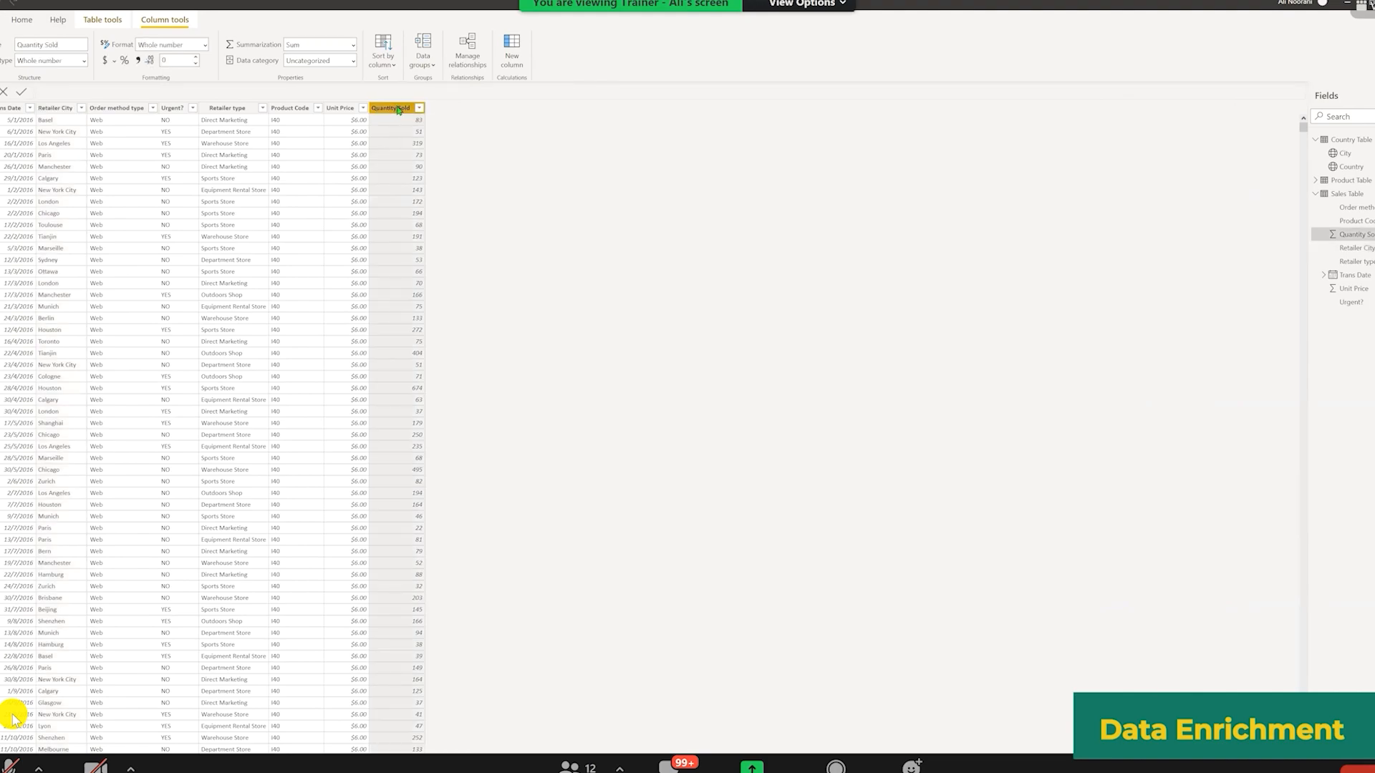
right_click(399, 110)
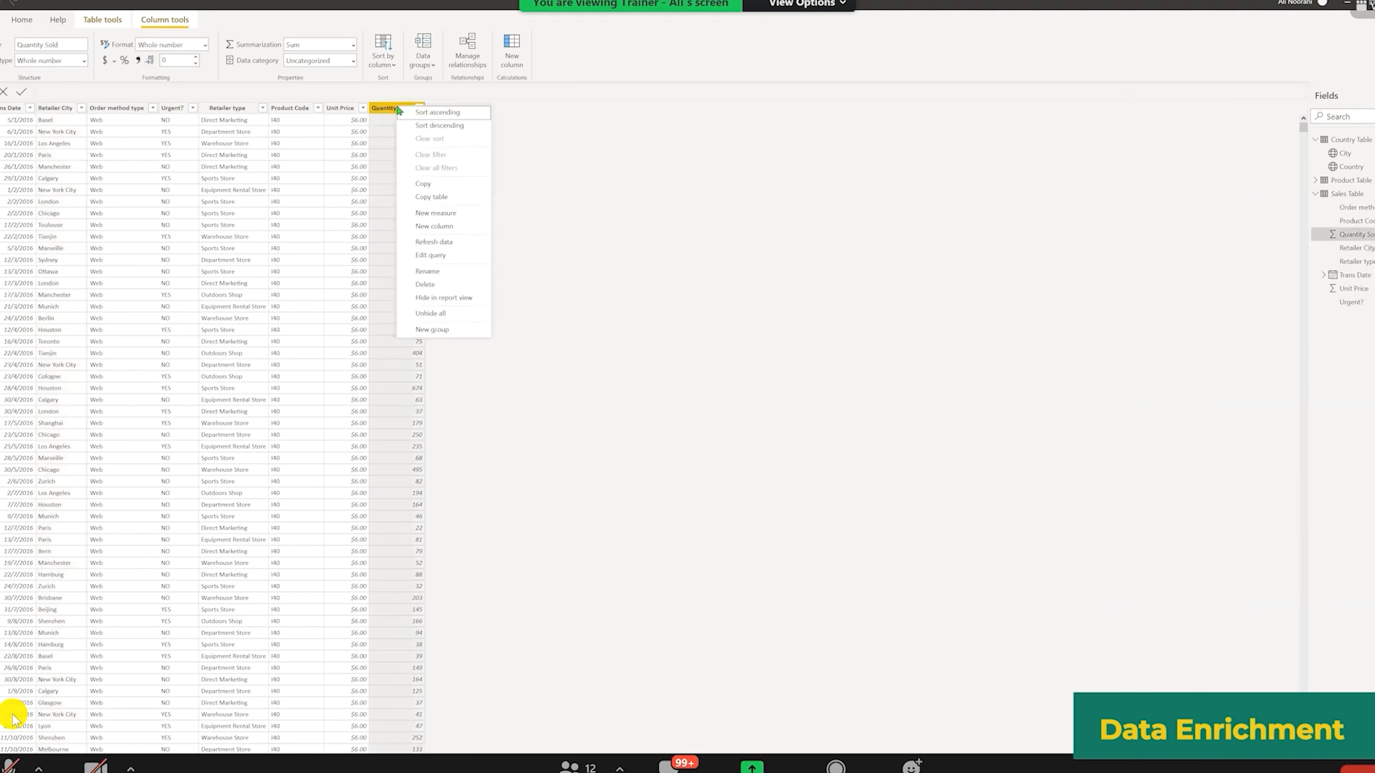
click(445, 229)
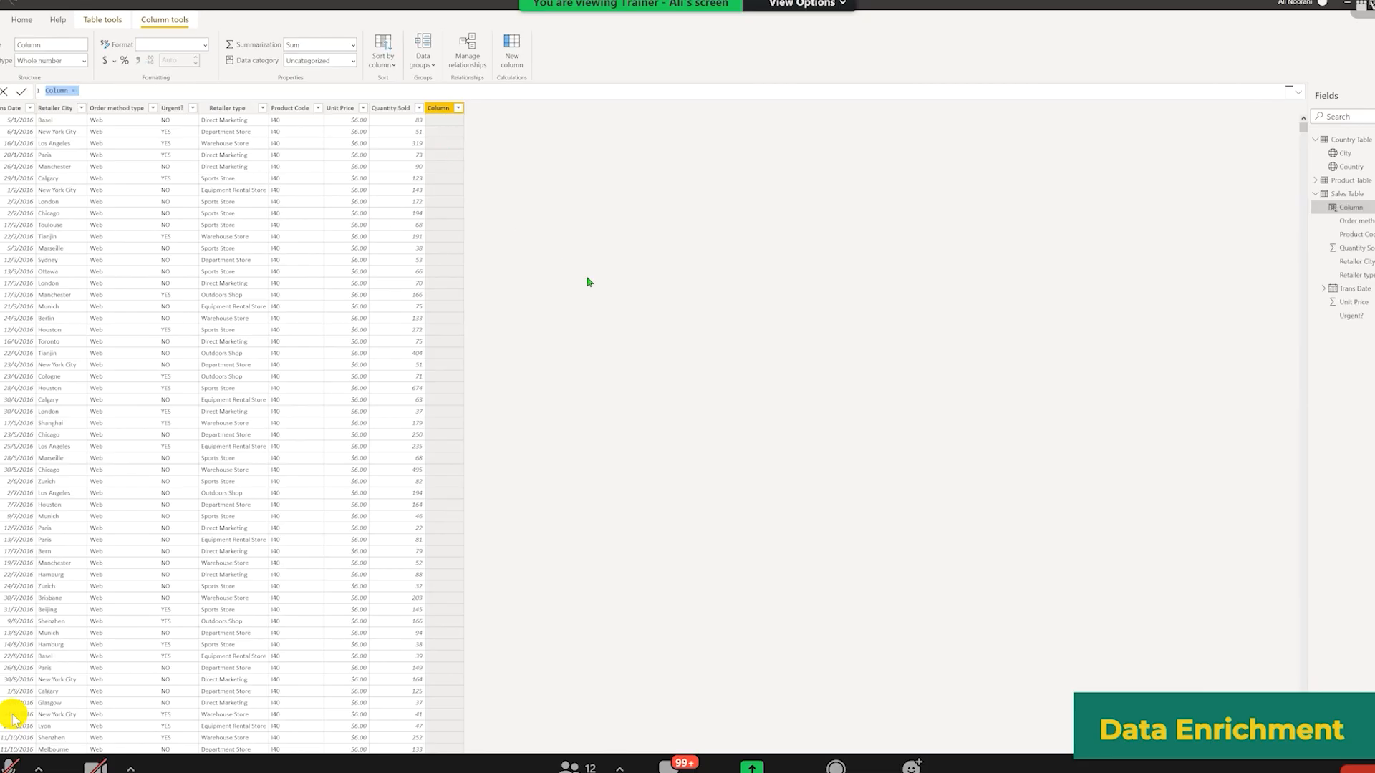
key(Escape)
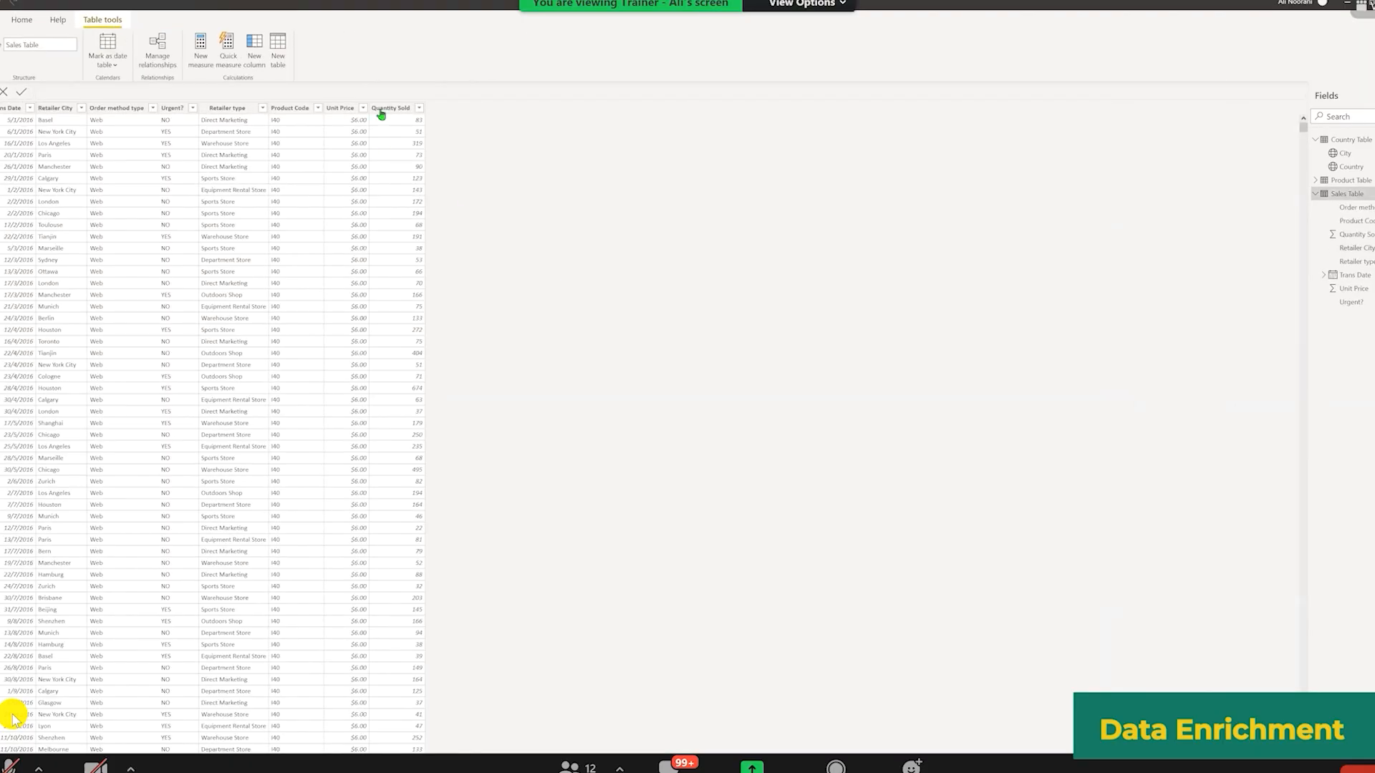
right_click(381, 114)
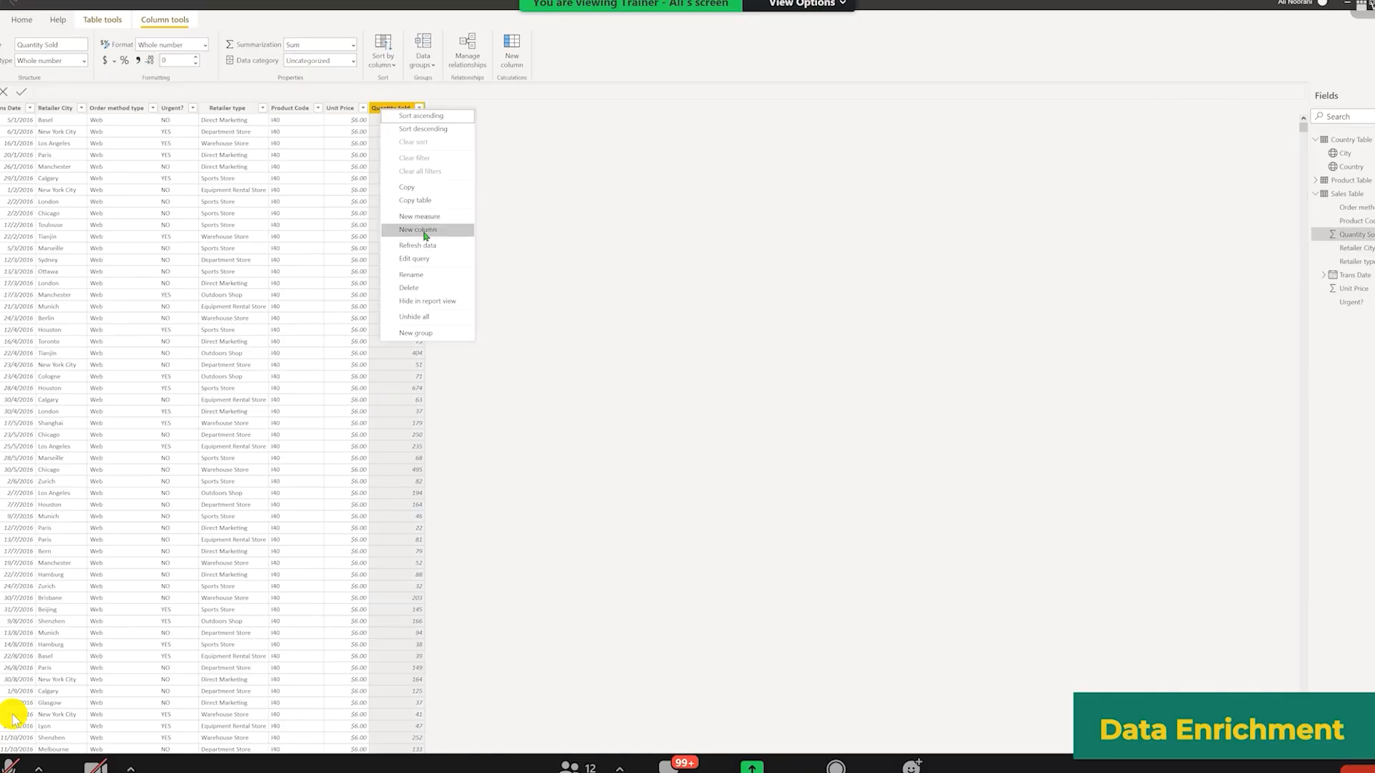
click(425, 235)
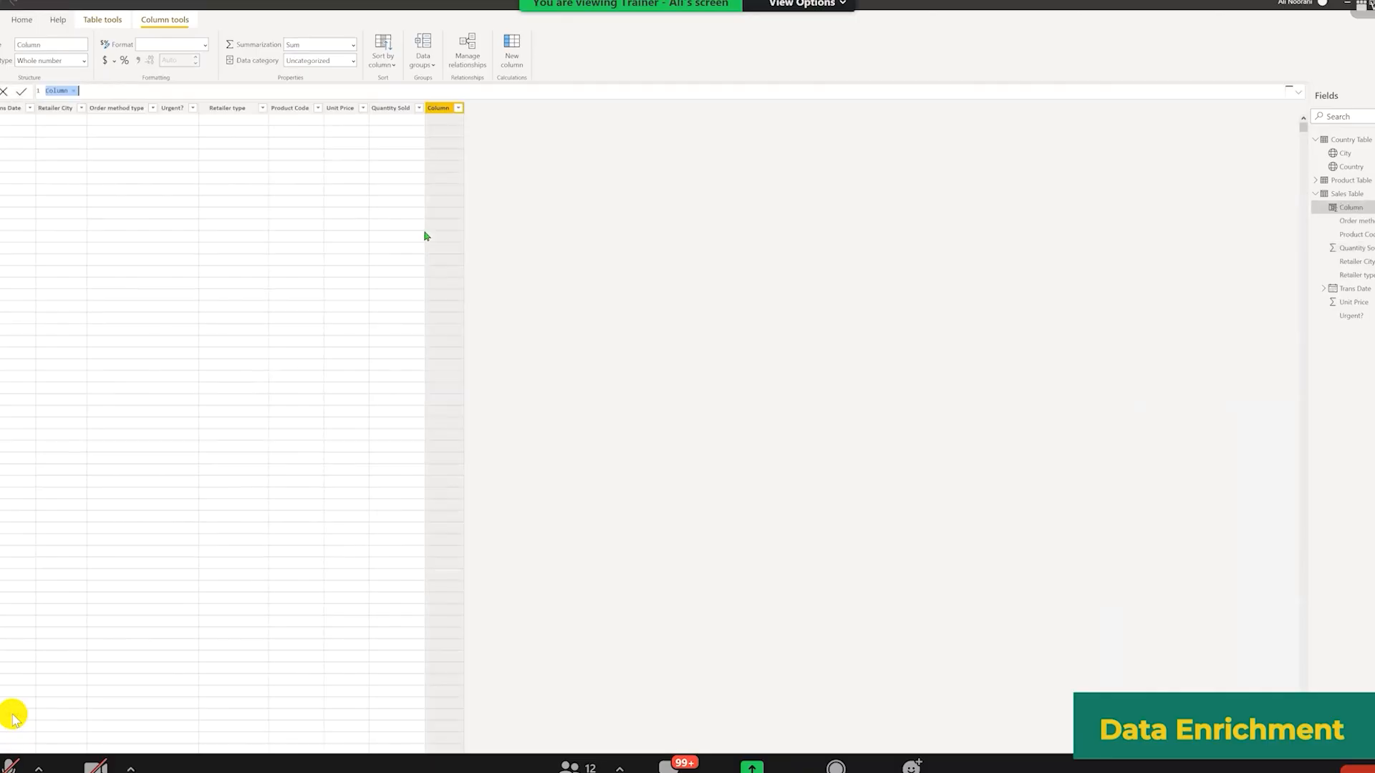
click(582, 335)
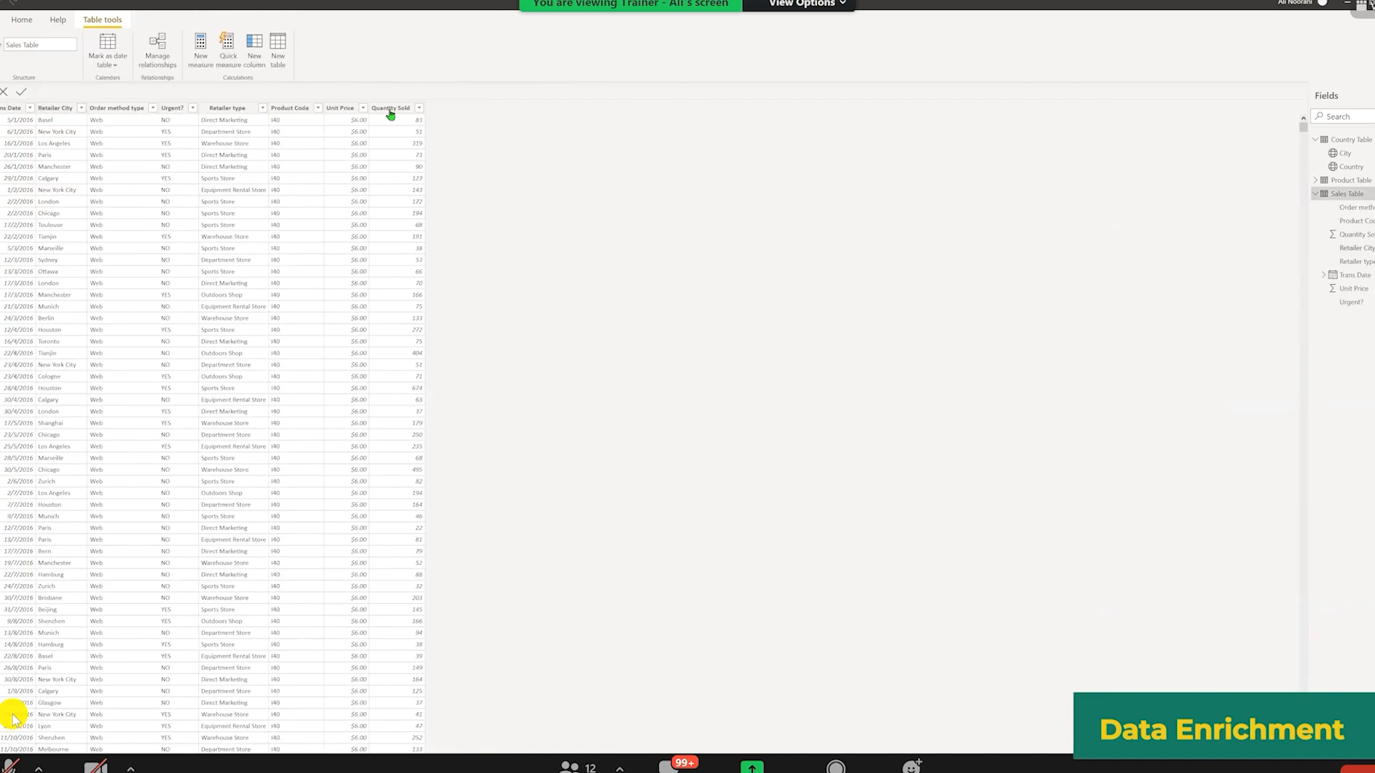
Step: Add a calculated column Revenue = 'Sales Table'[Unit Price]*'Sales Table'[Quantity Sold] to the Sales Table
click(391, 113)
right_click(392, 112)
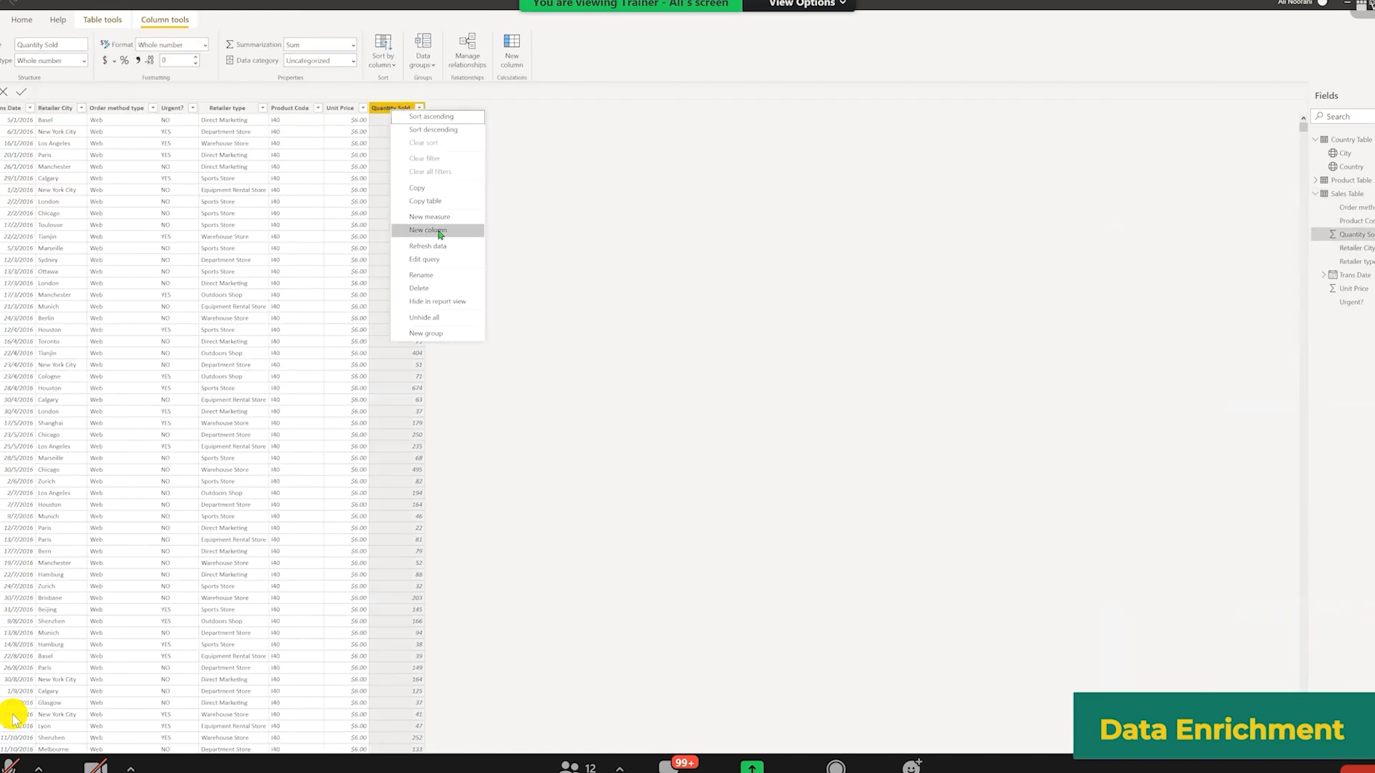
click(429, 231)
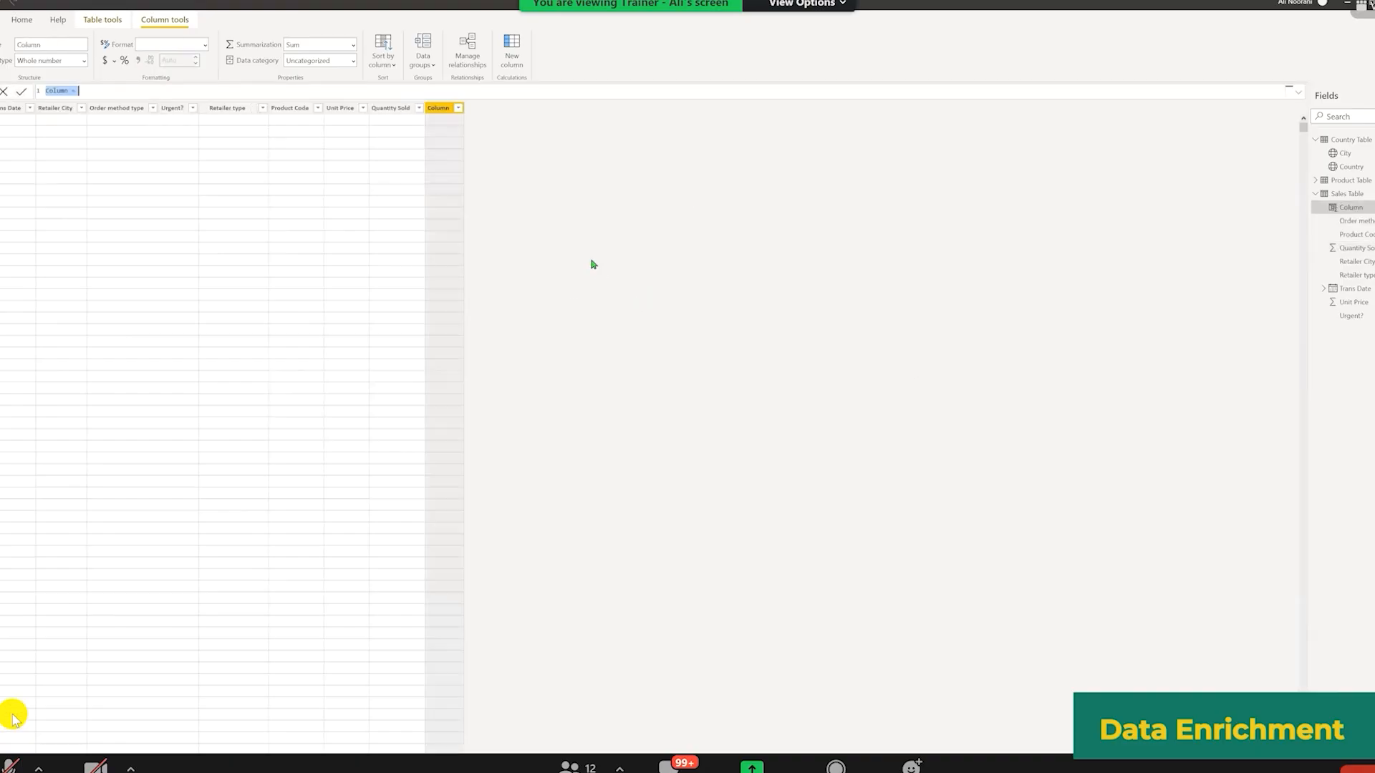
click(85, 91)
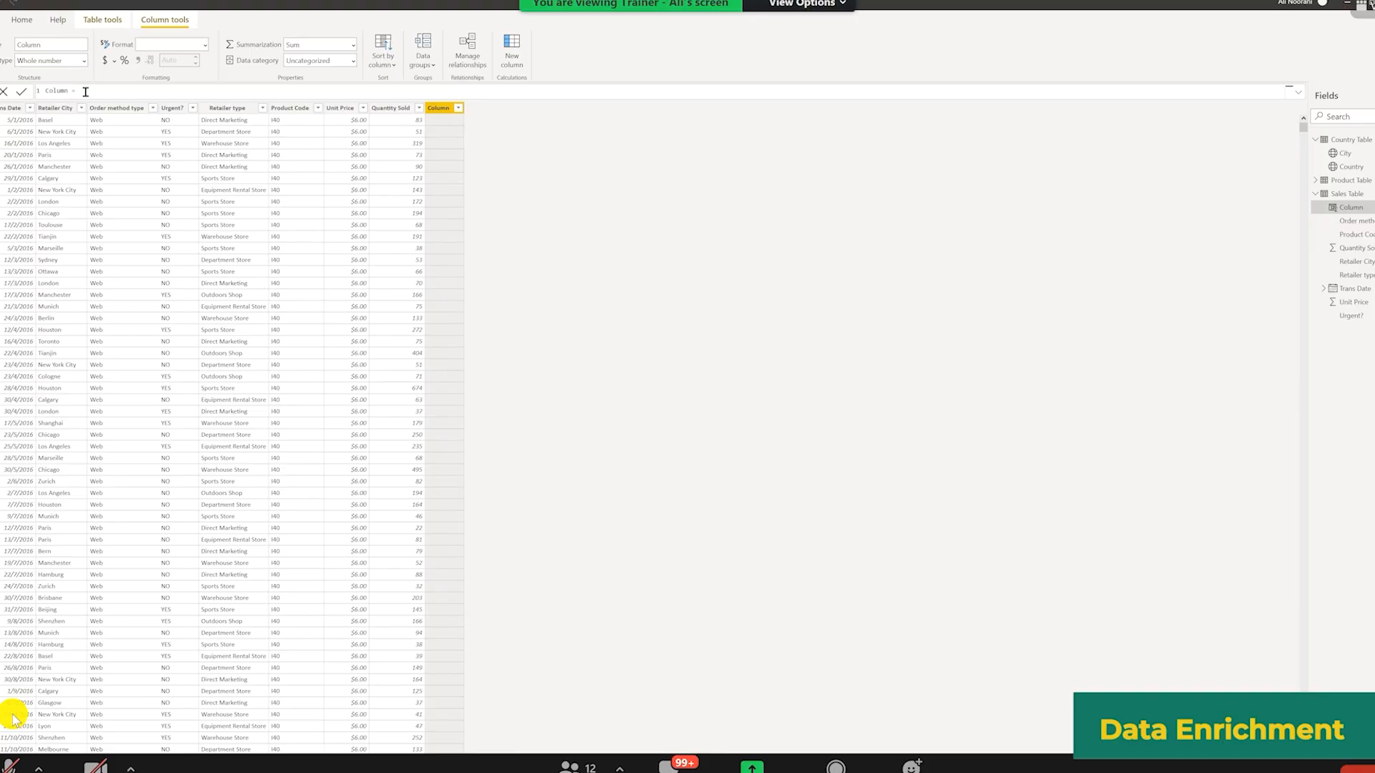
text(pri)
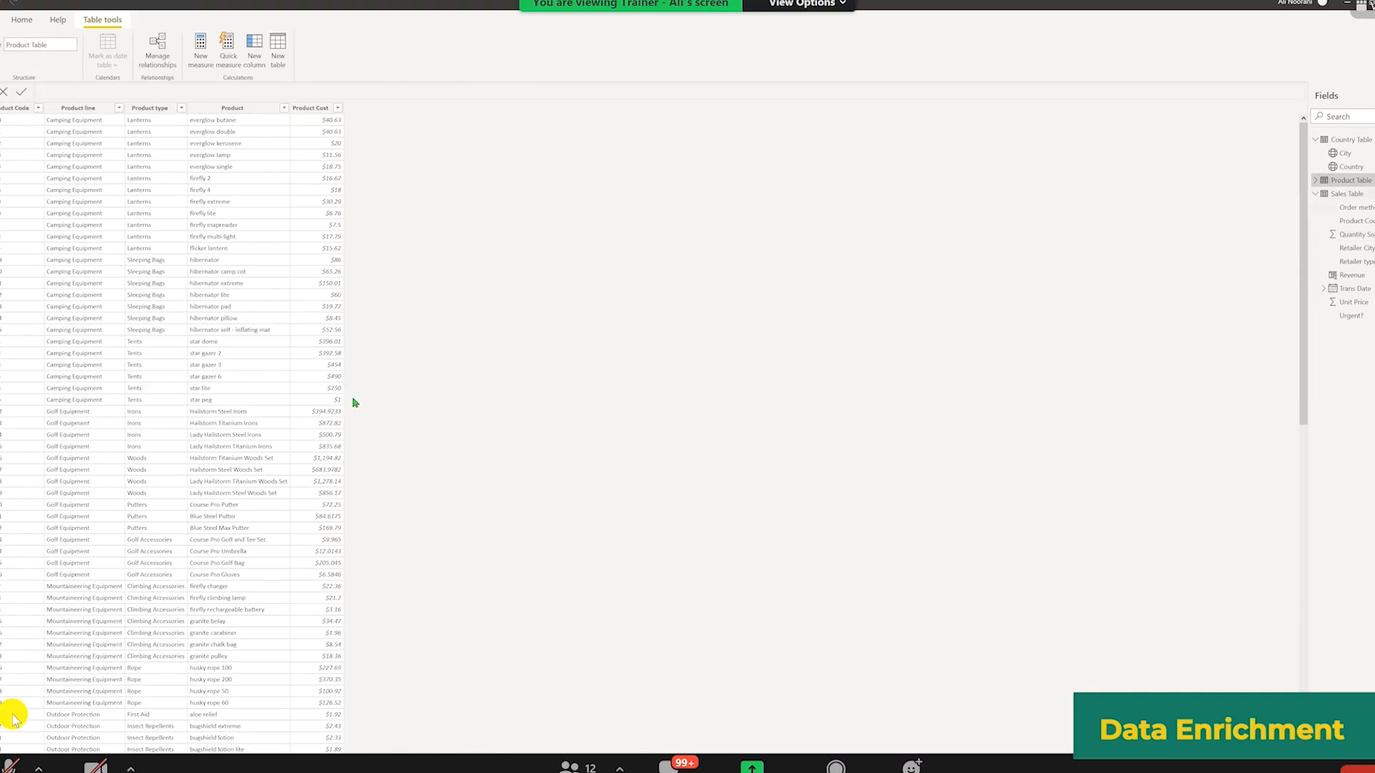
Step: Review the Product Table's Product Cost column and the Sales Table's Revenue column
click(340, 401)
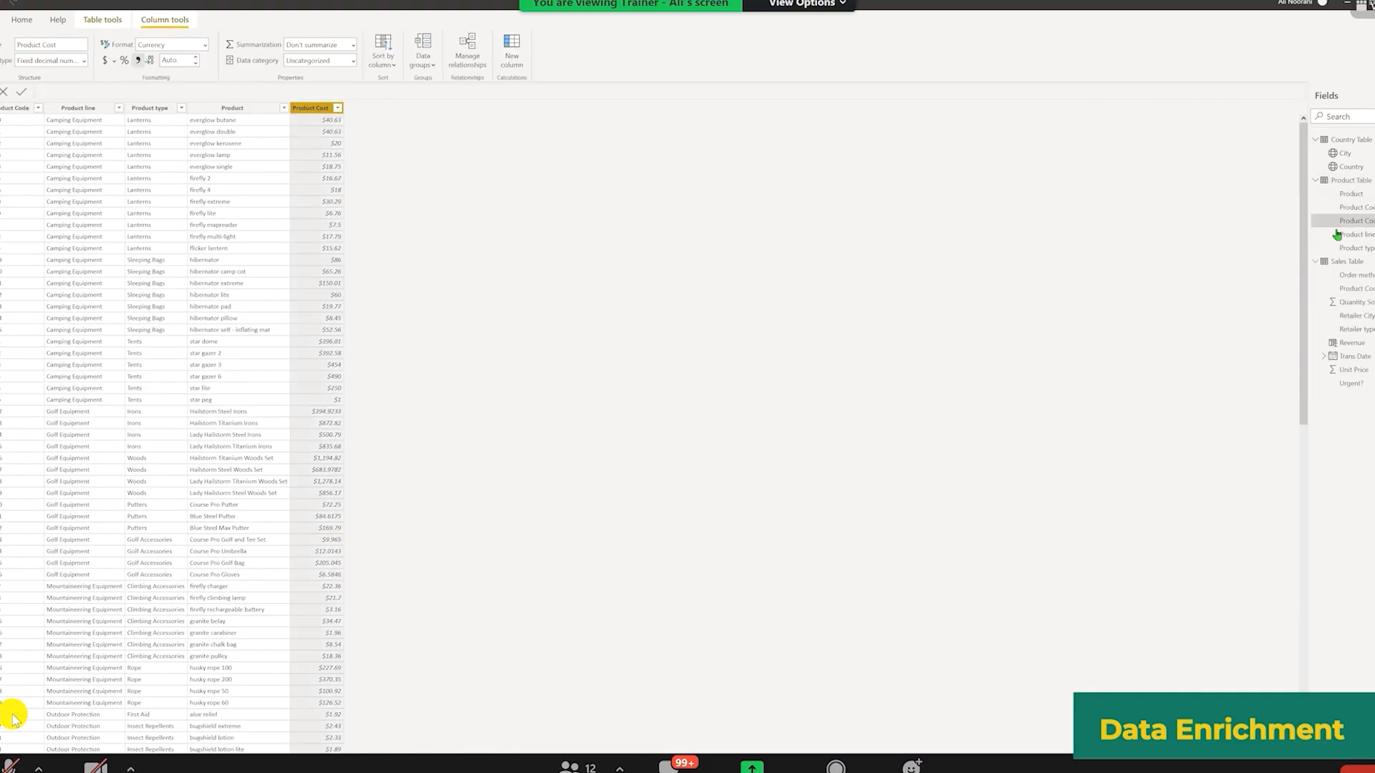
click(1325, 263)
click(442, 108)
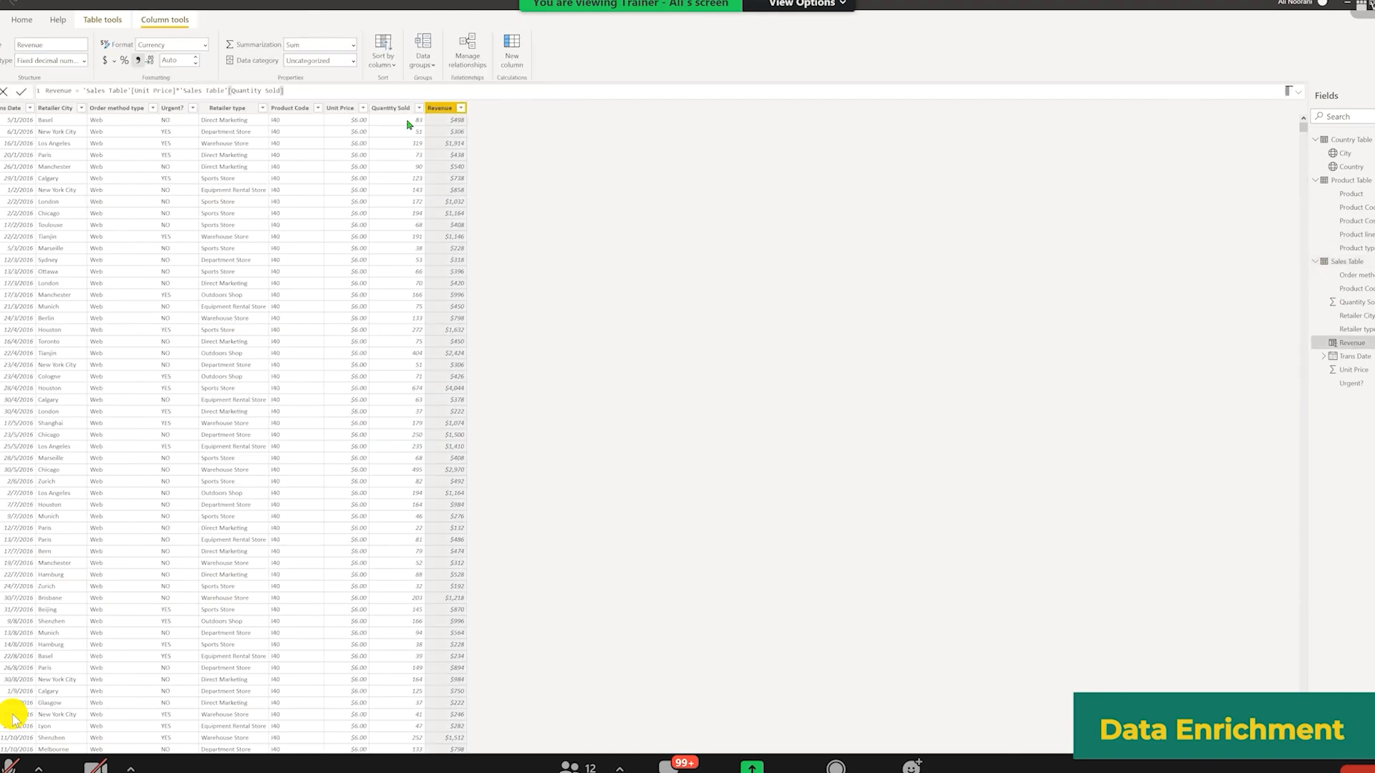
click(406, 124)
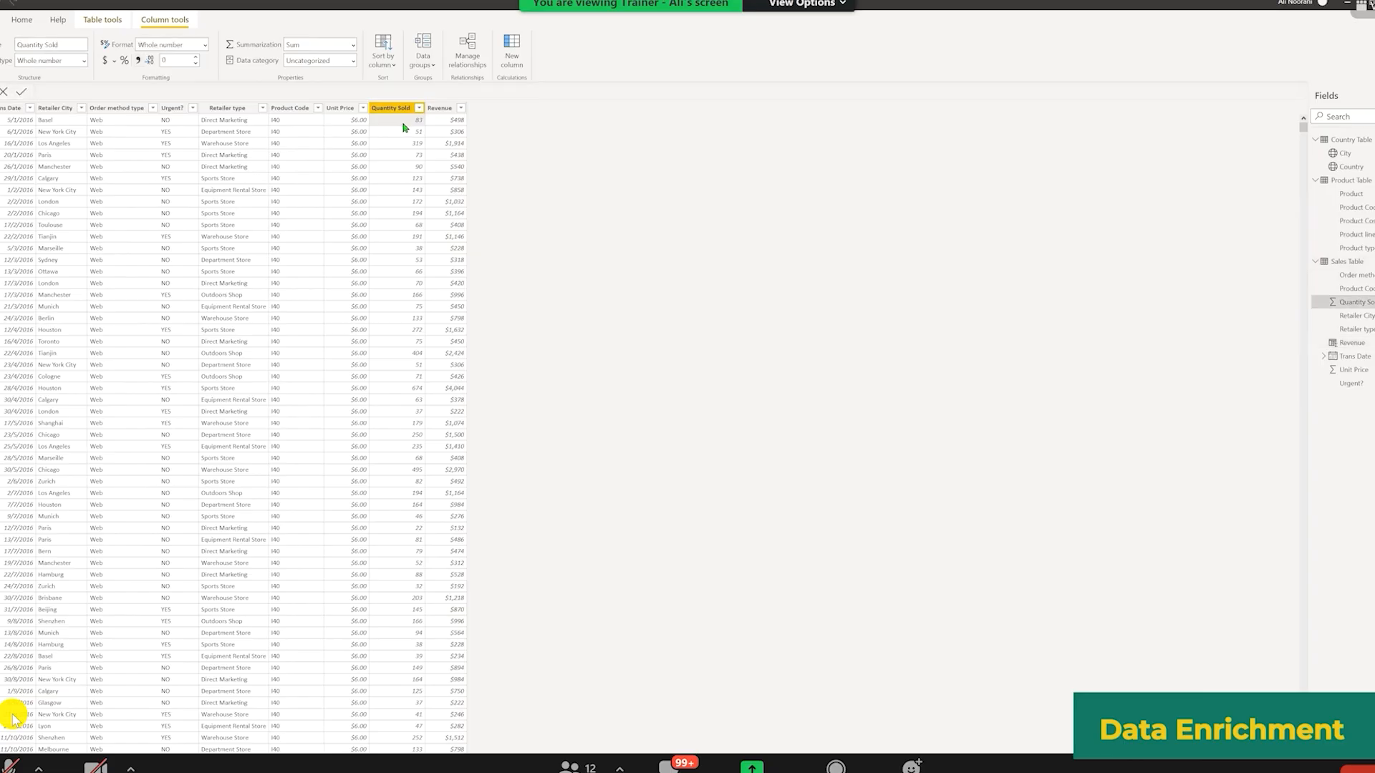
click(1350, 184)
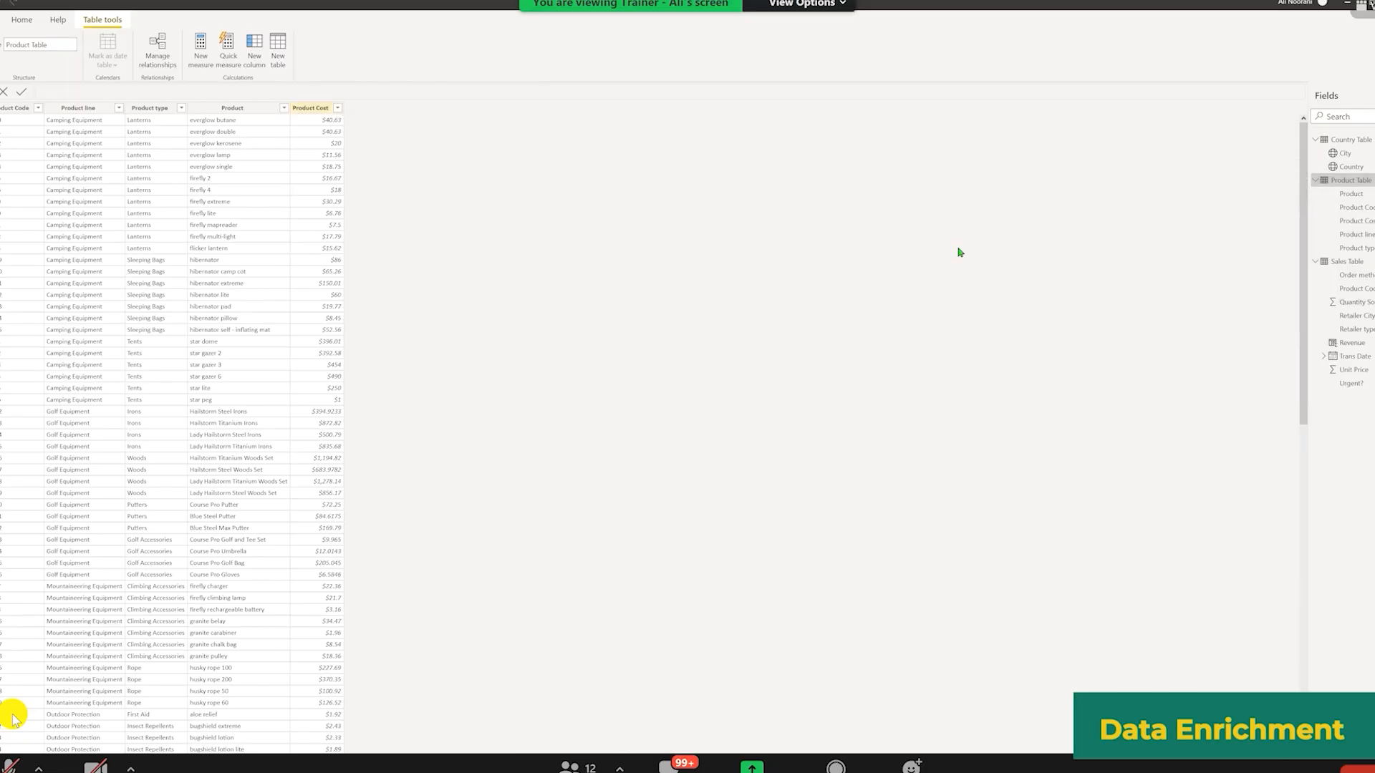
click(1352, 342)
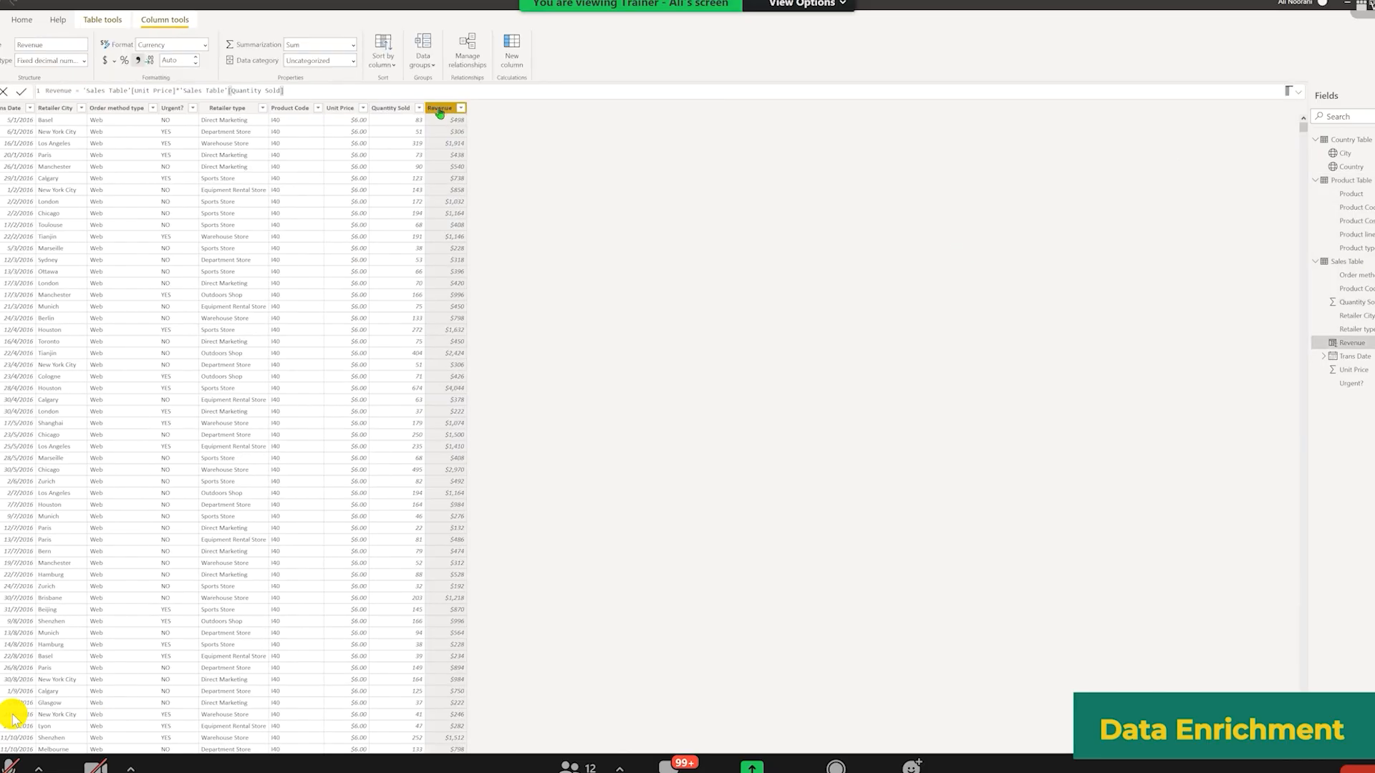
Step: Add a new Sales Table column with the formula RELATED('Product Table'[Product Cost])
right_click(440, 112)
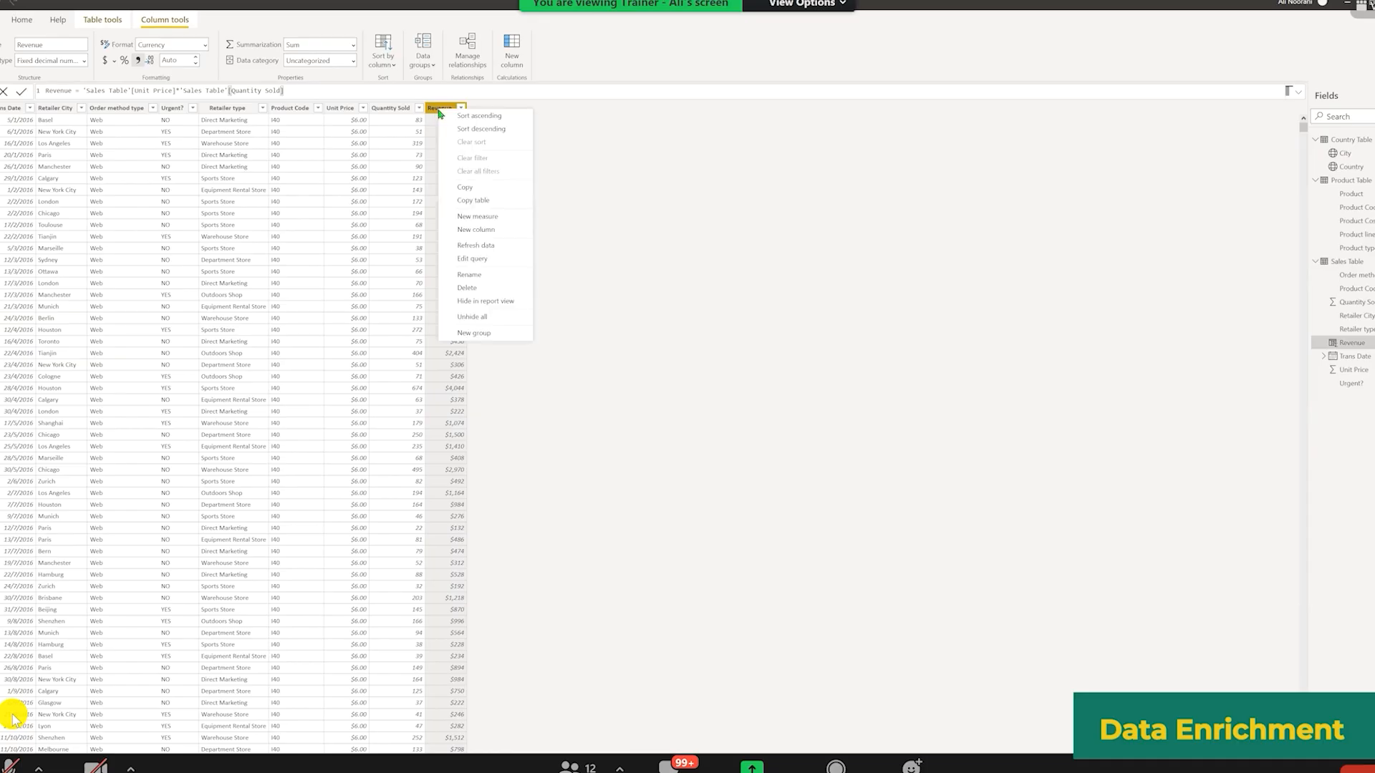
click(595, 283)
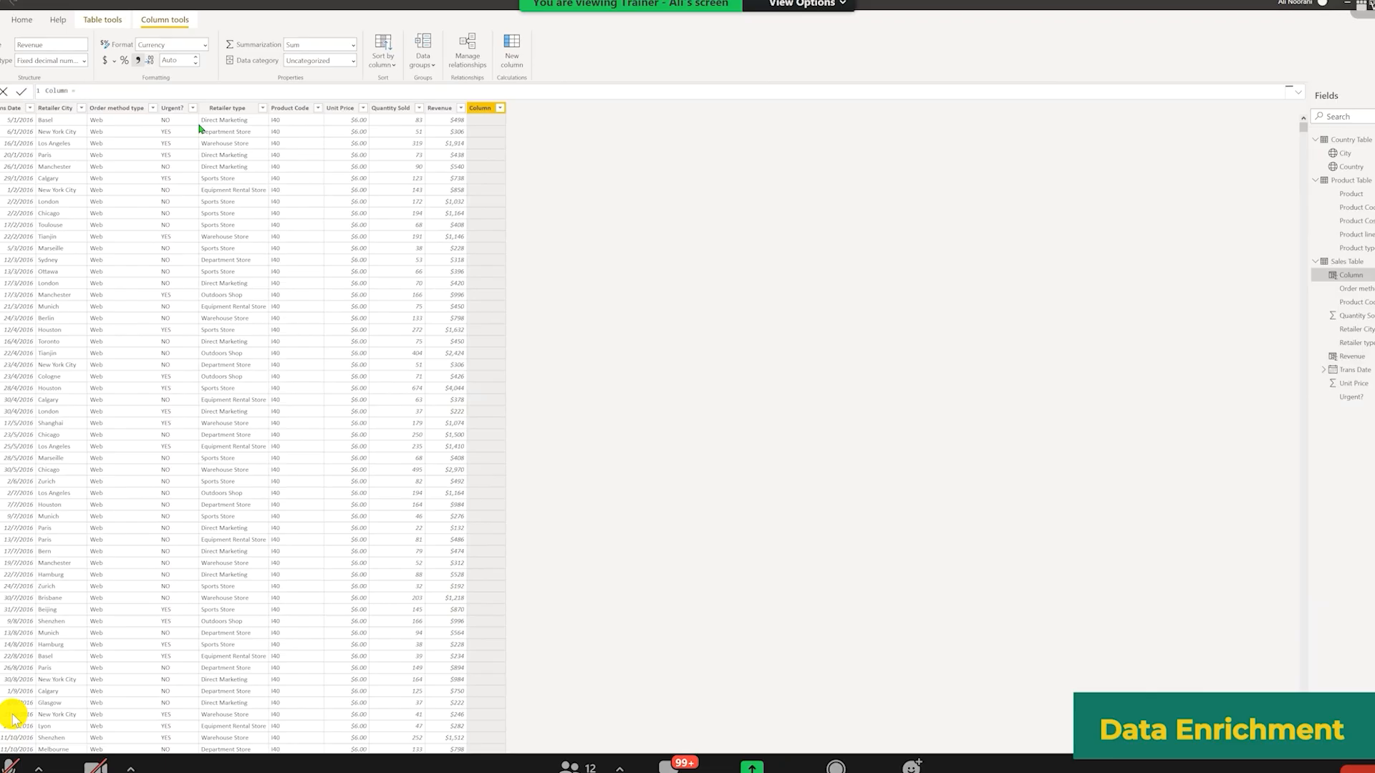
text(cos)
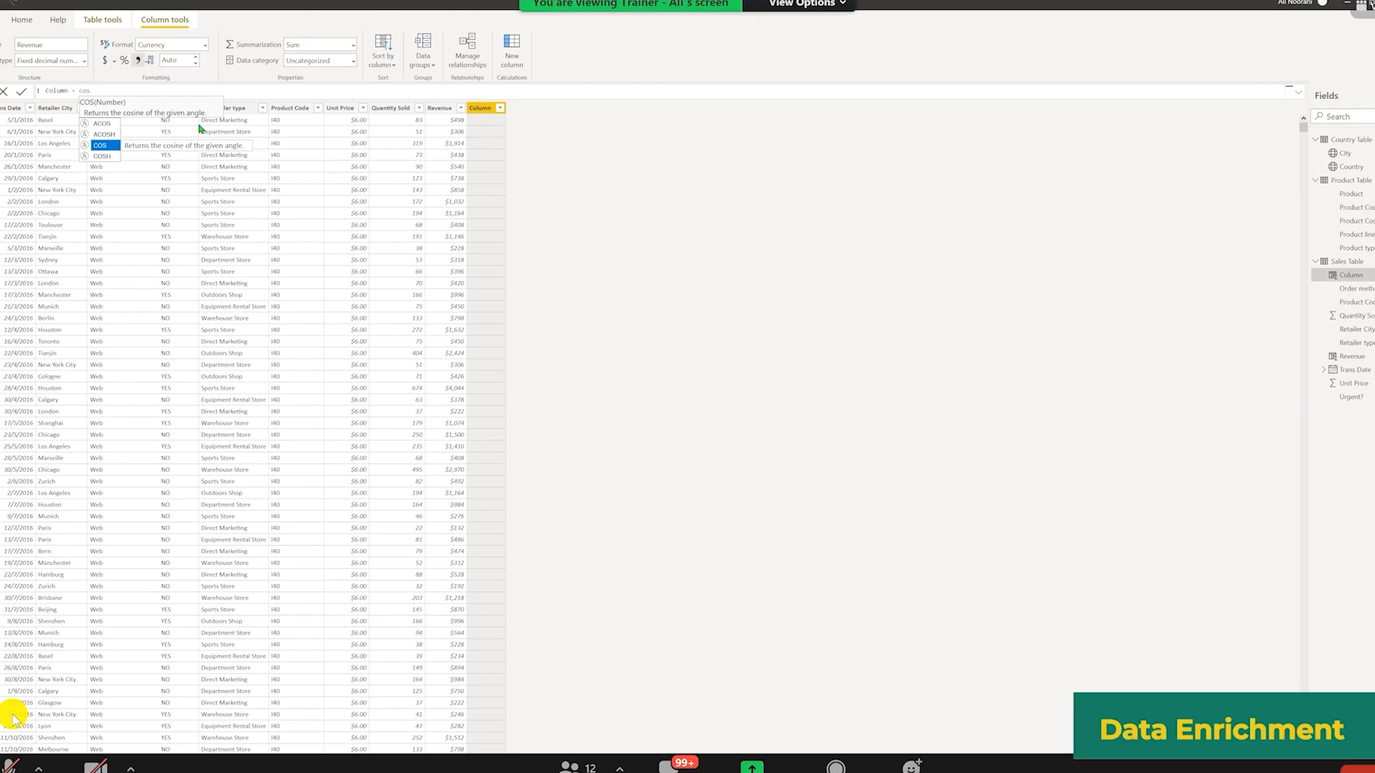
key(BackSpace)
key(BackSpace)
key(BackSpace)
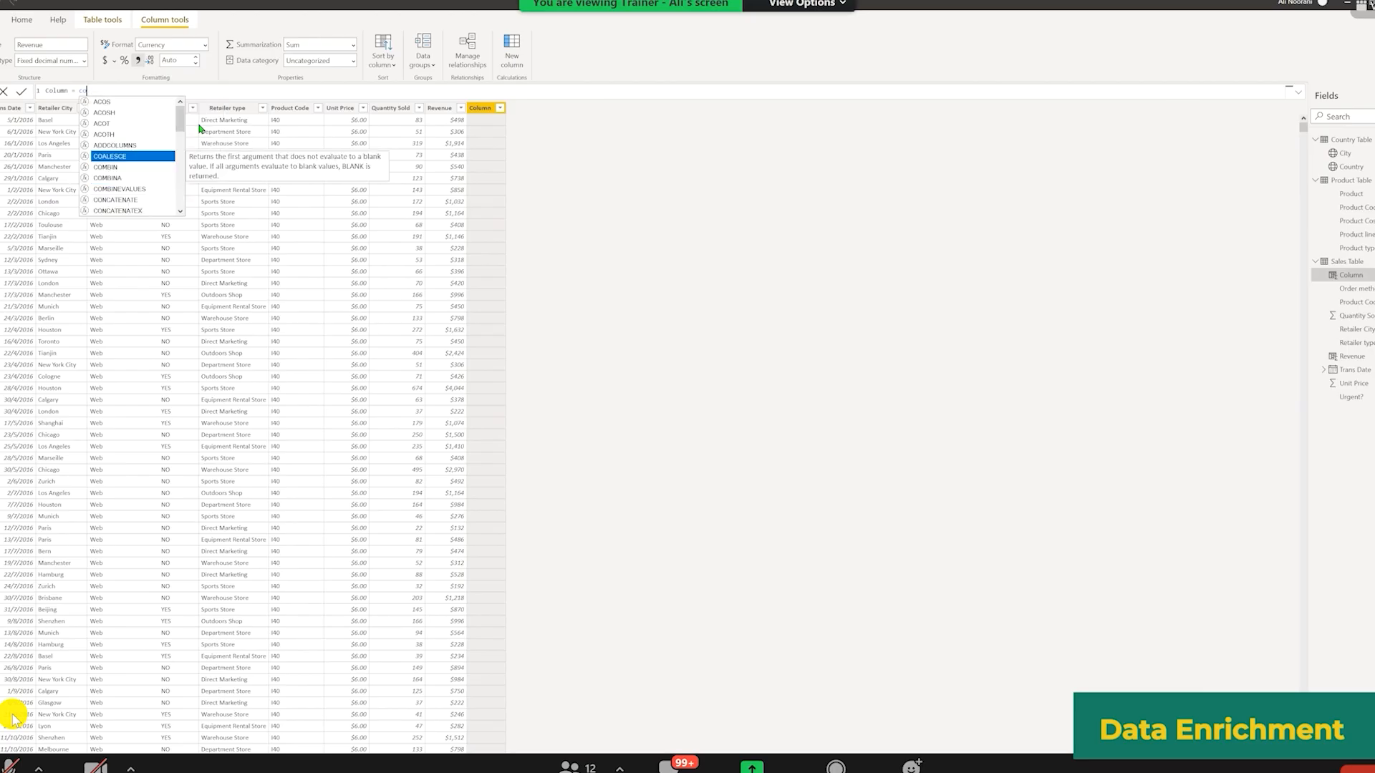
text(rel)
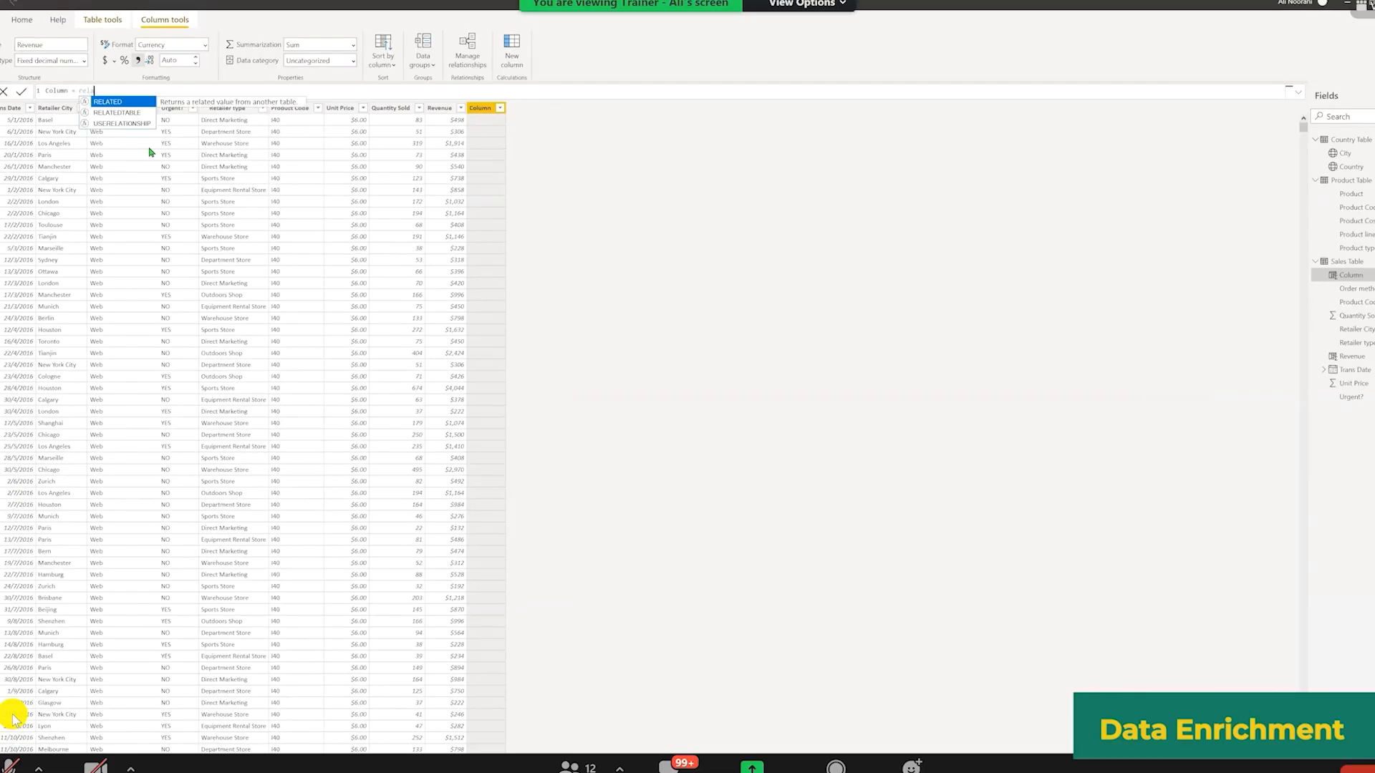
key(Tab)
text(cost)
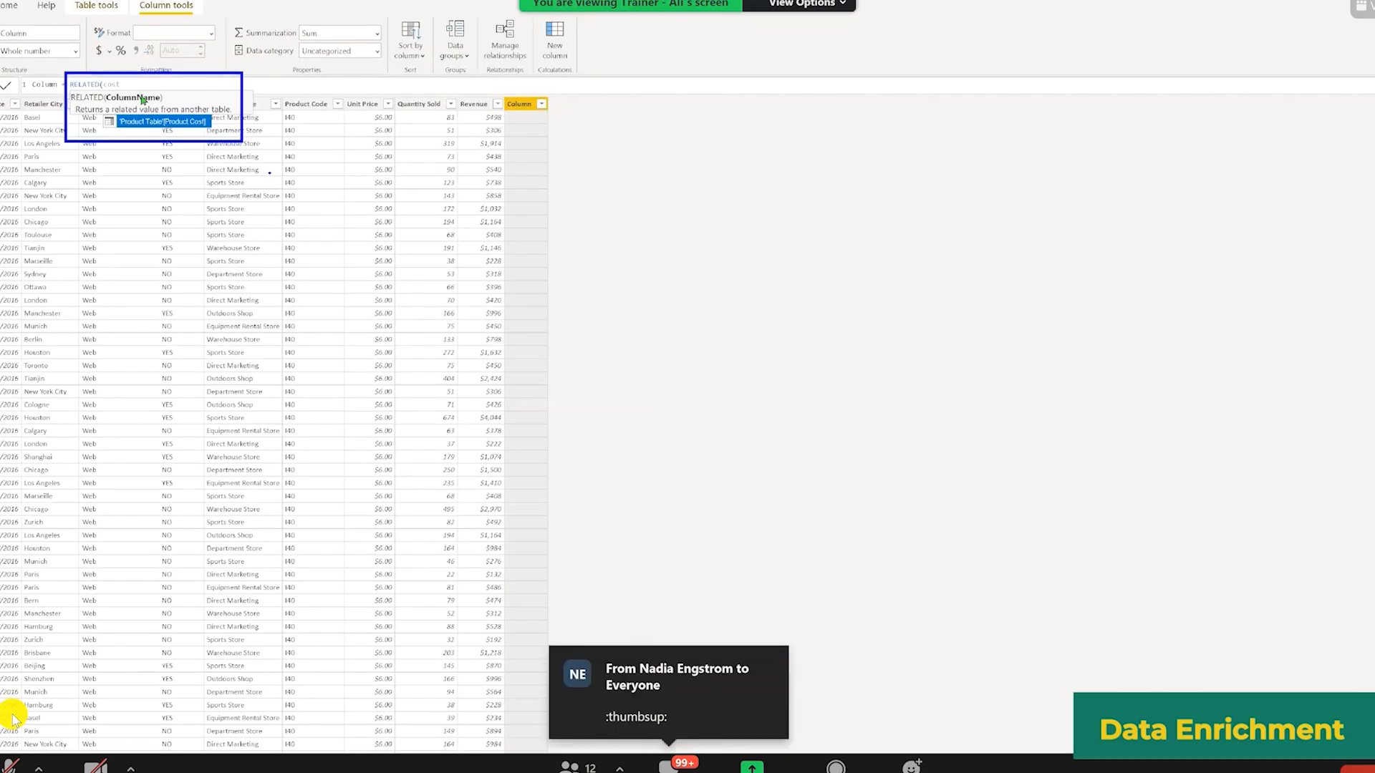
key(Escape)
key(Tab)
text())
key(Return)
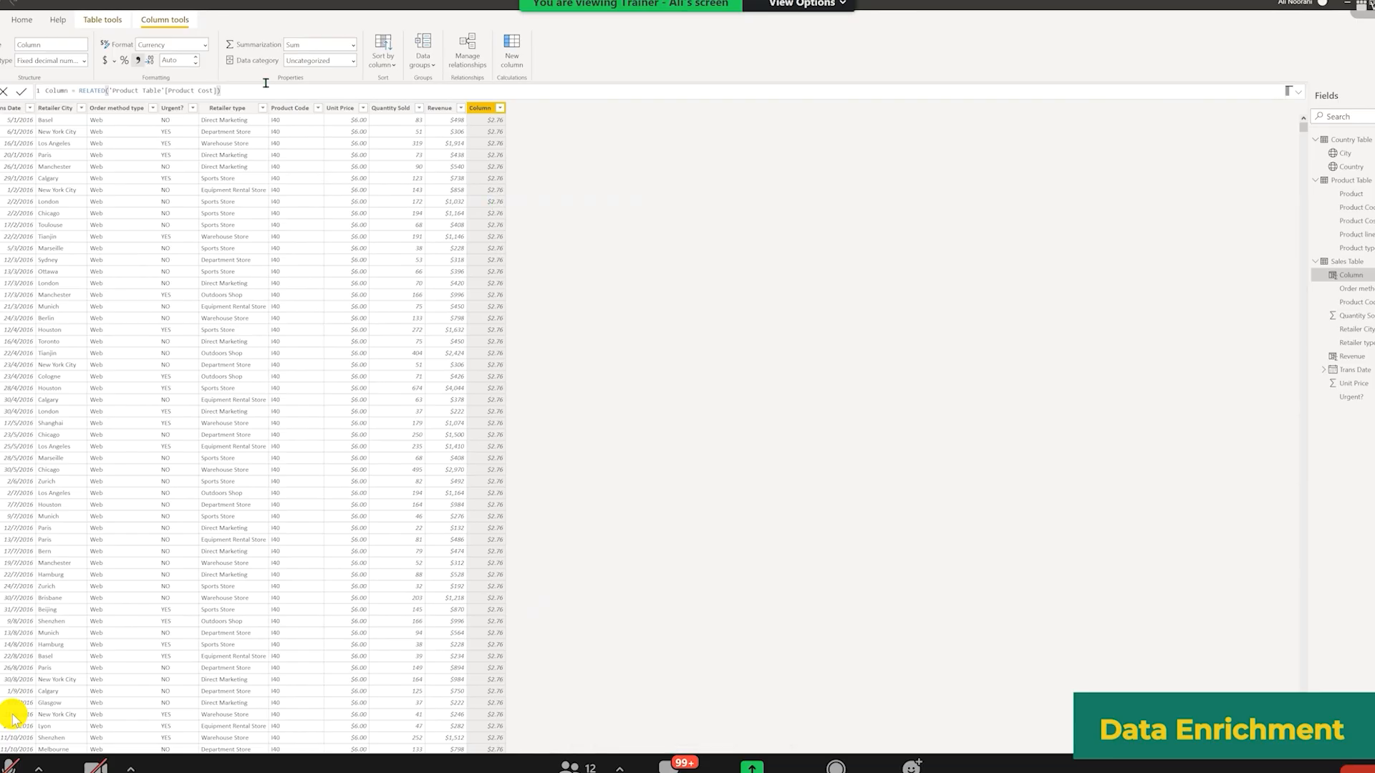
Step: Complete the new column's formula as RELATED('Product Table'[Product Cost])*'Sales Table'[Quantity Sold] and name it COGS
text(*quan)
key(Tab)
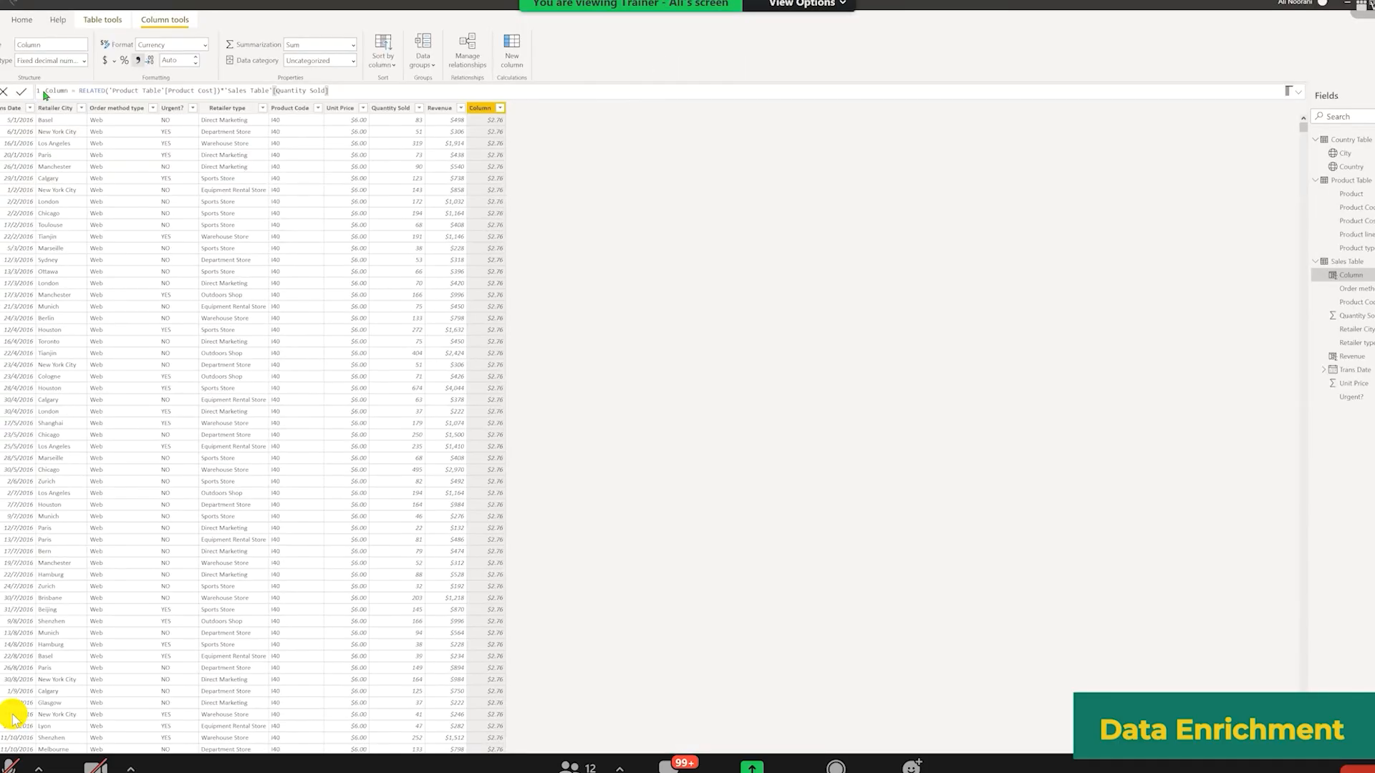
double_click(45, 92)
text(COGS)
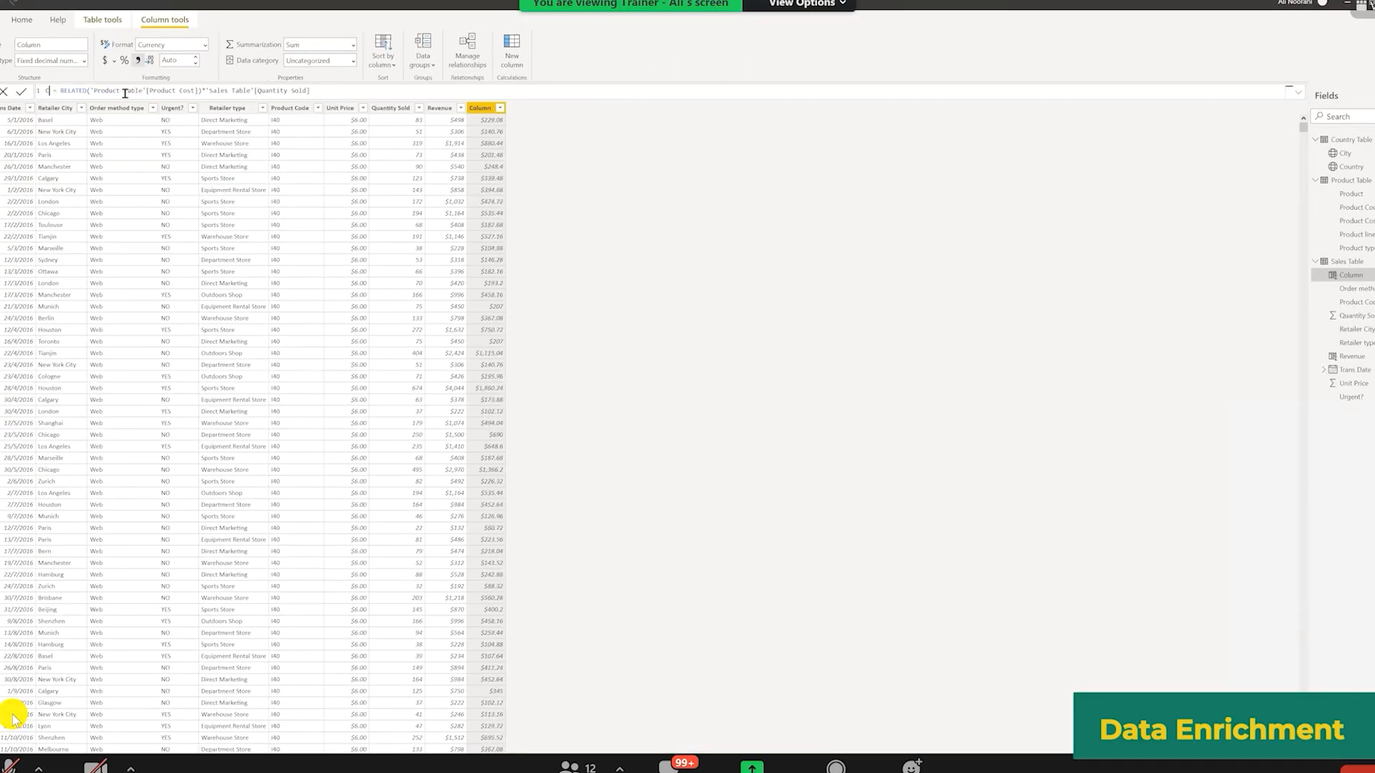
key(Return)
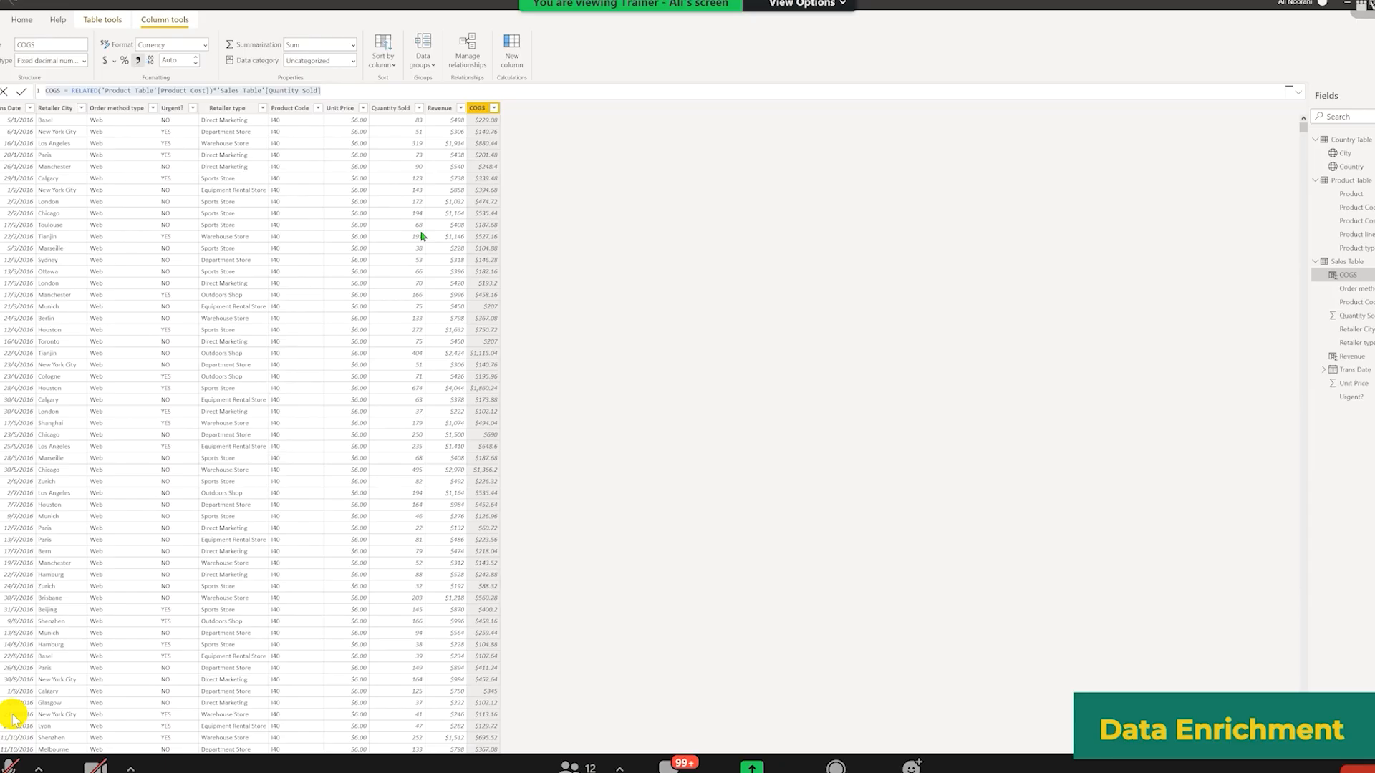
Step: Add a new Sales Table column Profit = 'Sales Table'[Revenue]-'Sales Table'[COGS]
right_click(478, 110)
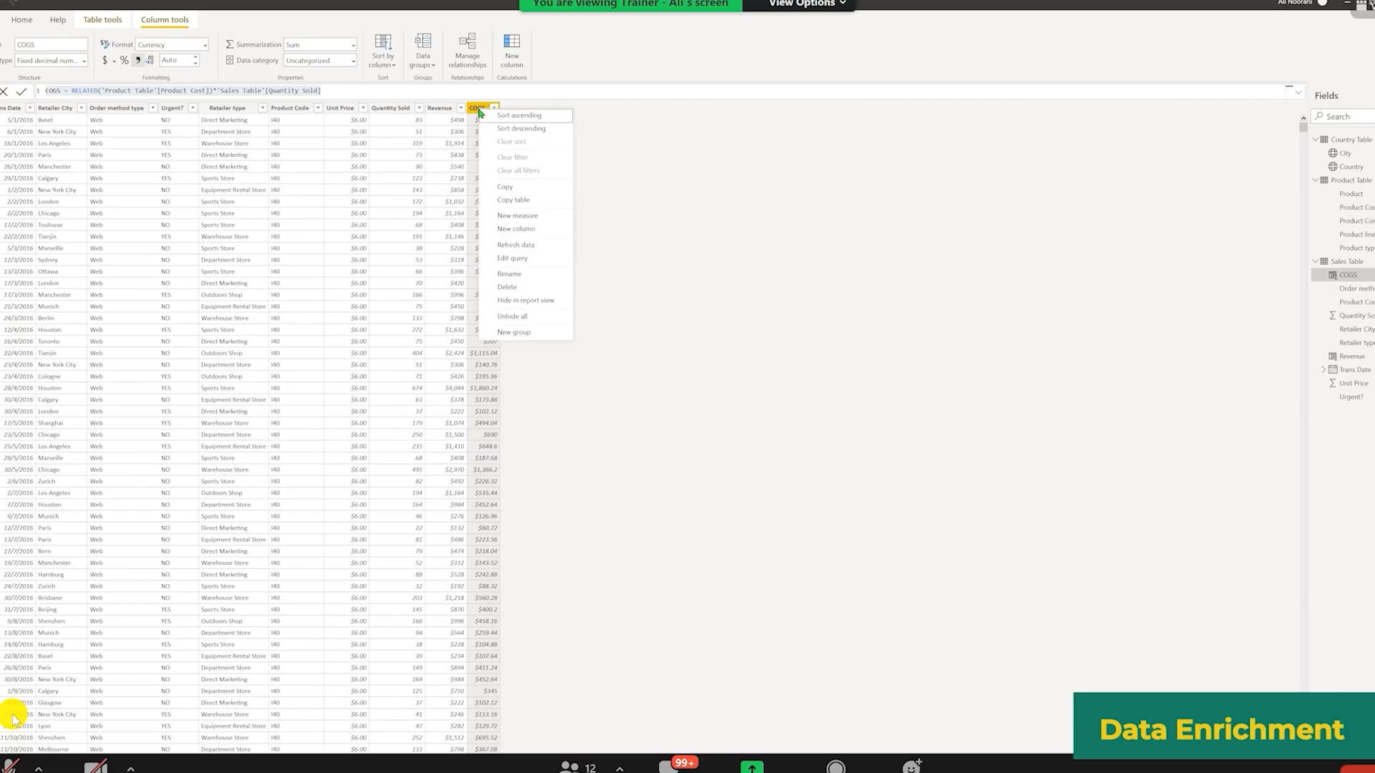
click(502, 229)
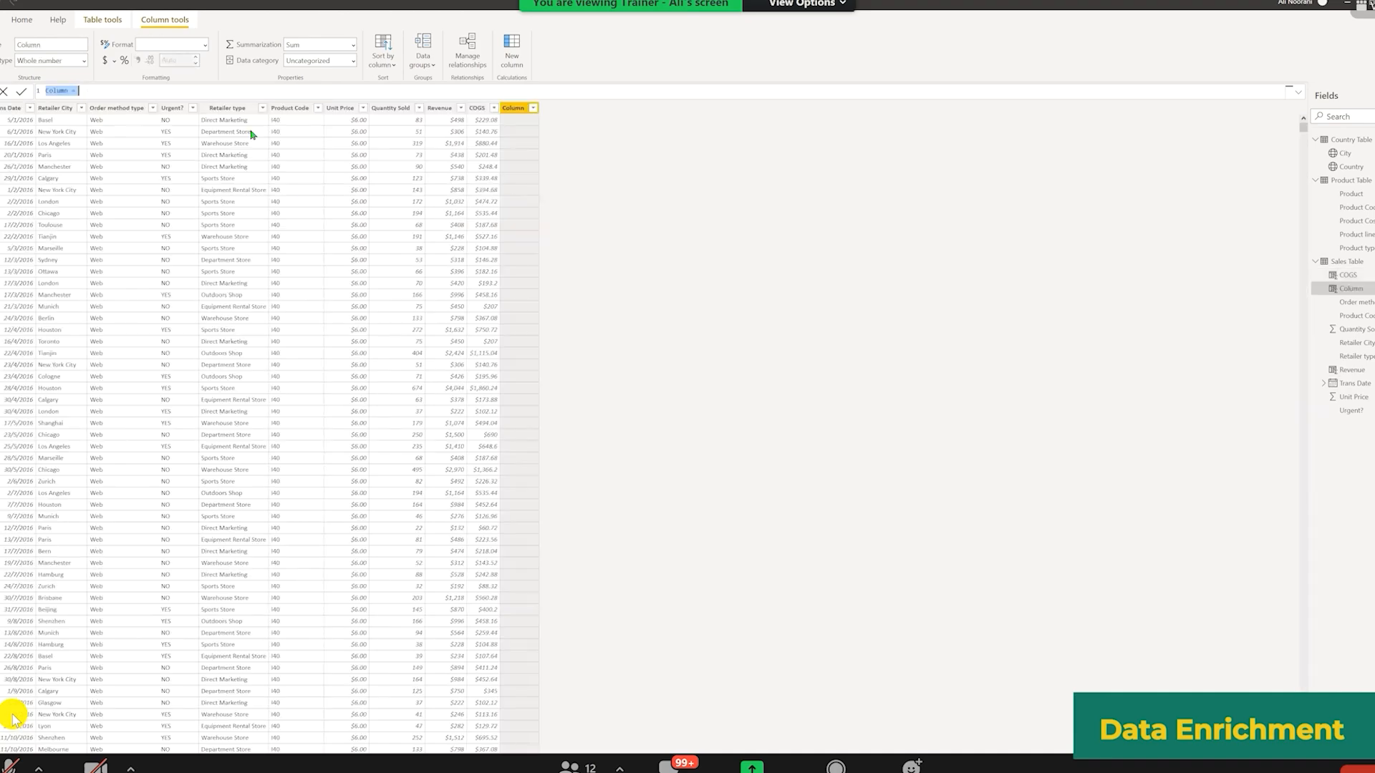
text(reve)
key(Tab)
text(-cog)
key(Tab)
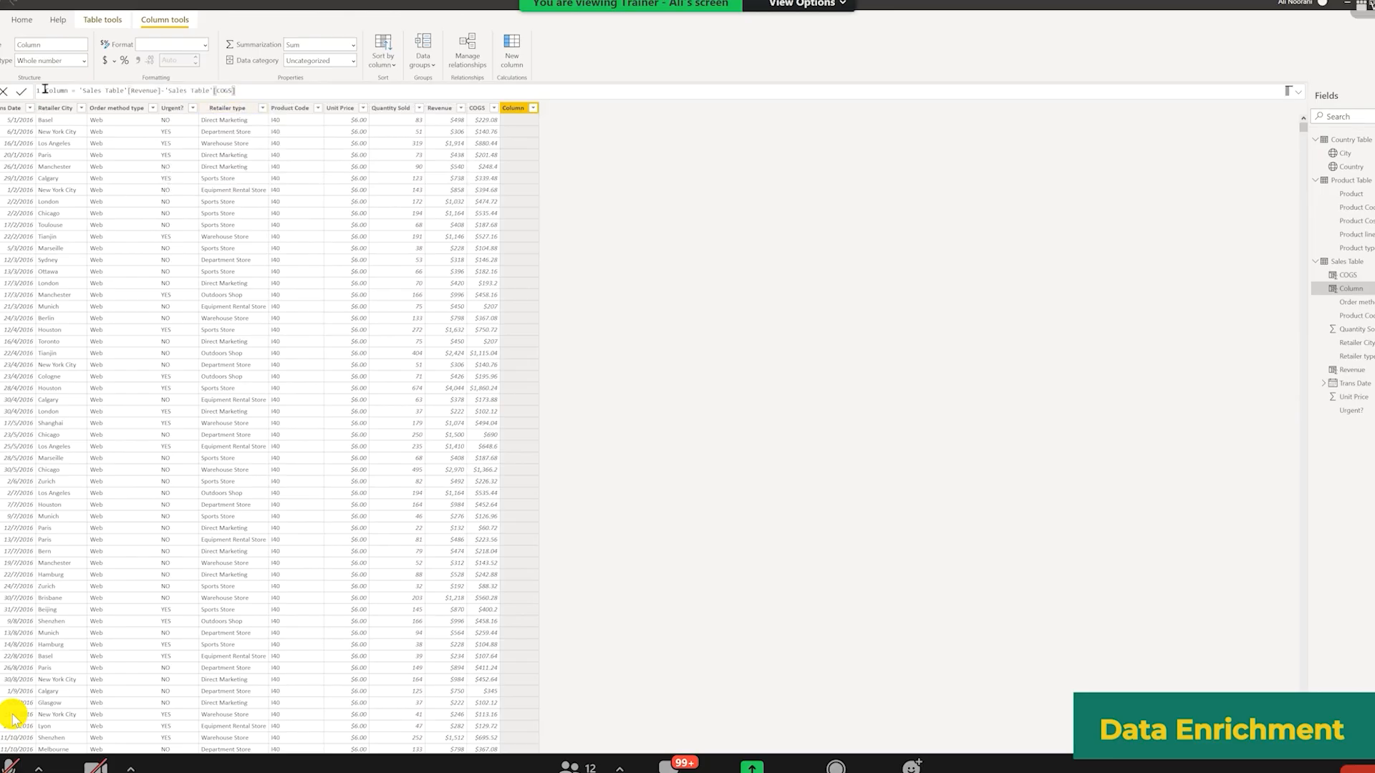
drag(69, 91, 45, 91)
text(Profit)
key(Return)
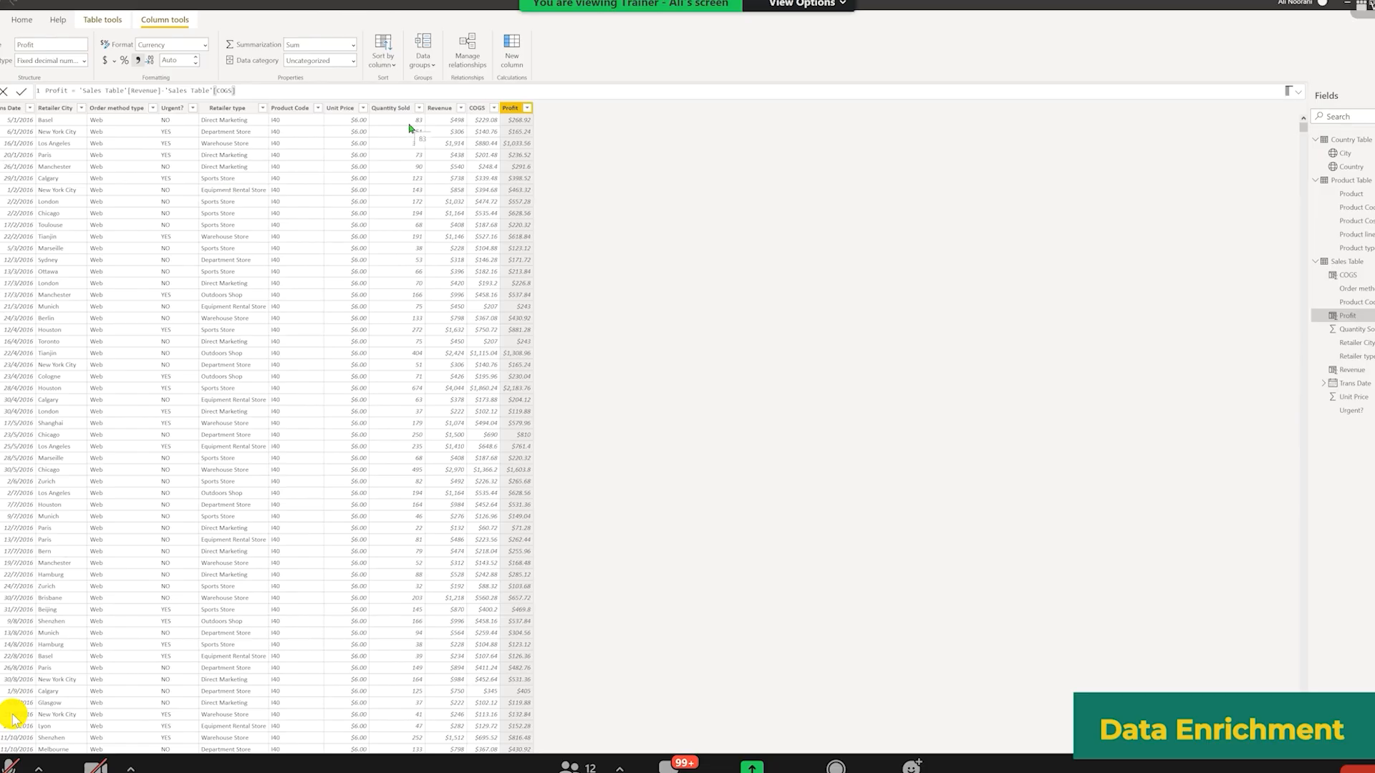
Step: Add a column Margin% = 'Sales Table'[Profit]/'Sales Table'[Revenue] and format it as a percentage
right_click(509, 112)
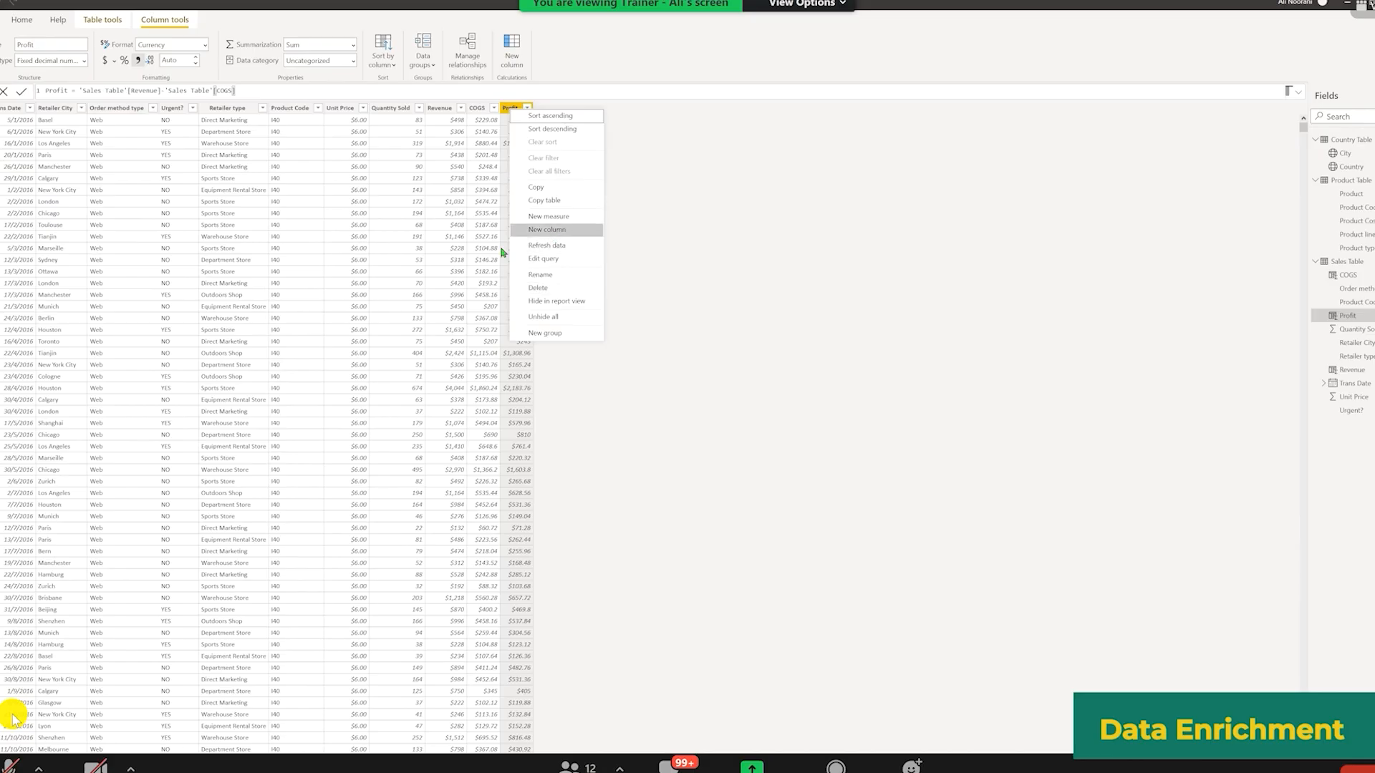
click(393, 274)
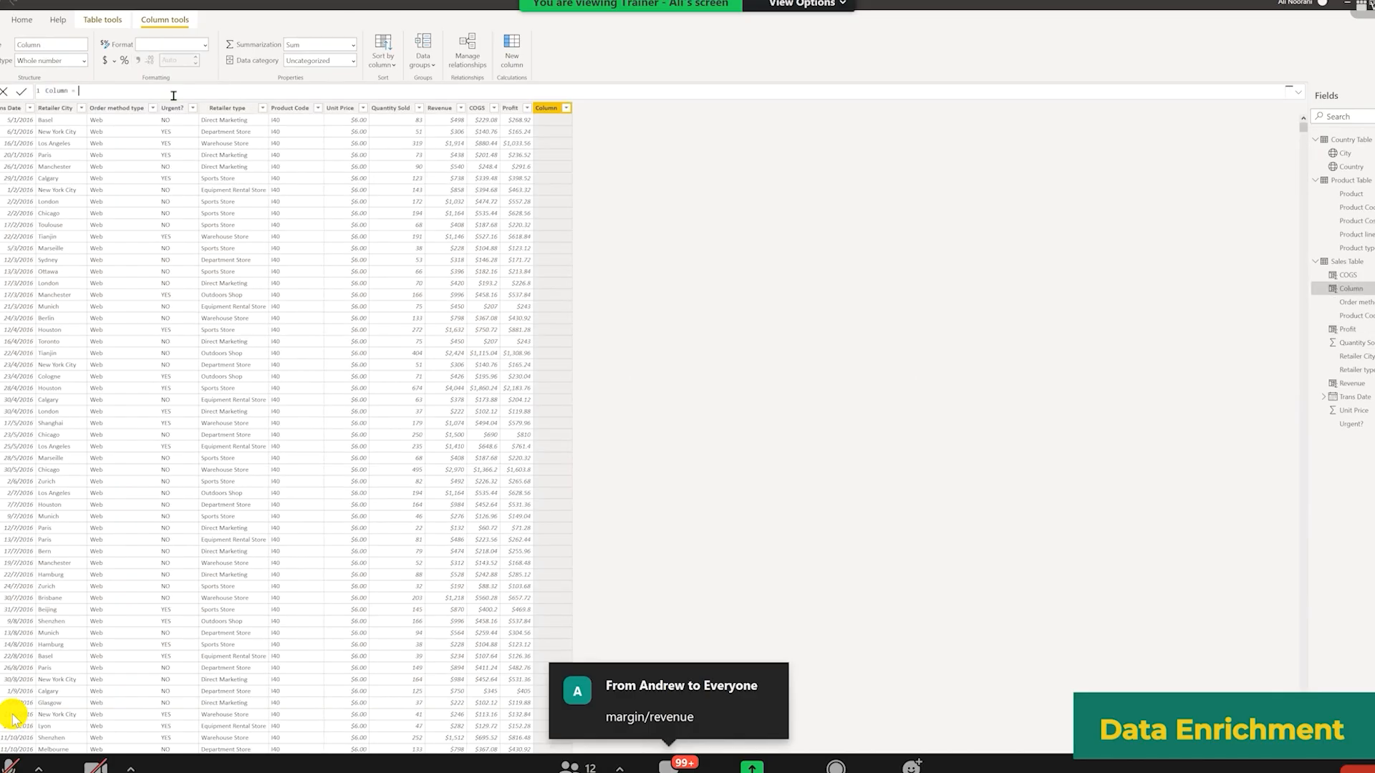
text(p)
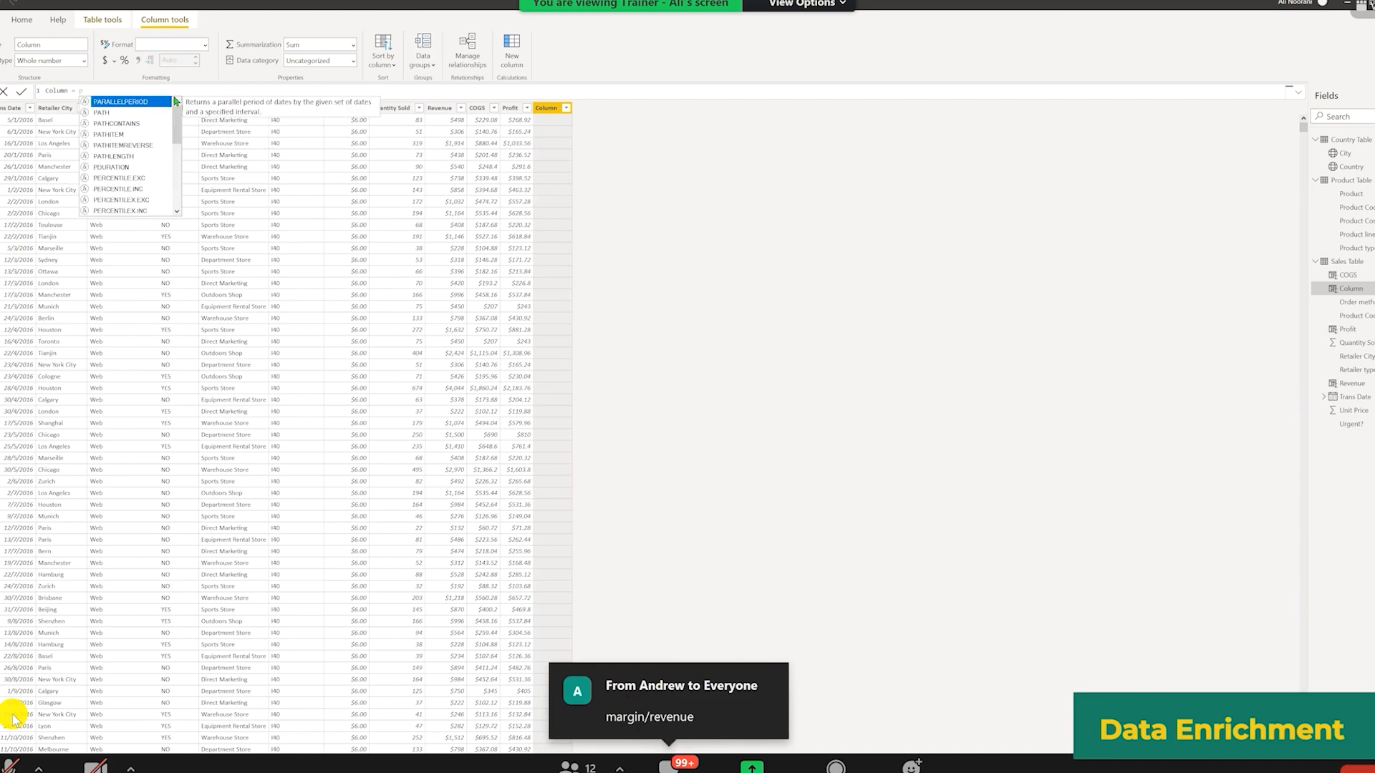
text(rofit)
key(Tab)
text(/)
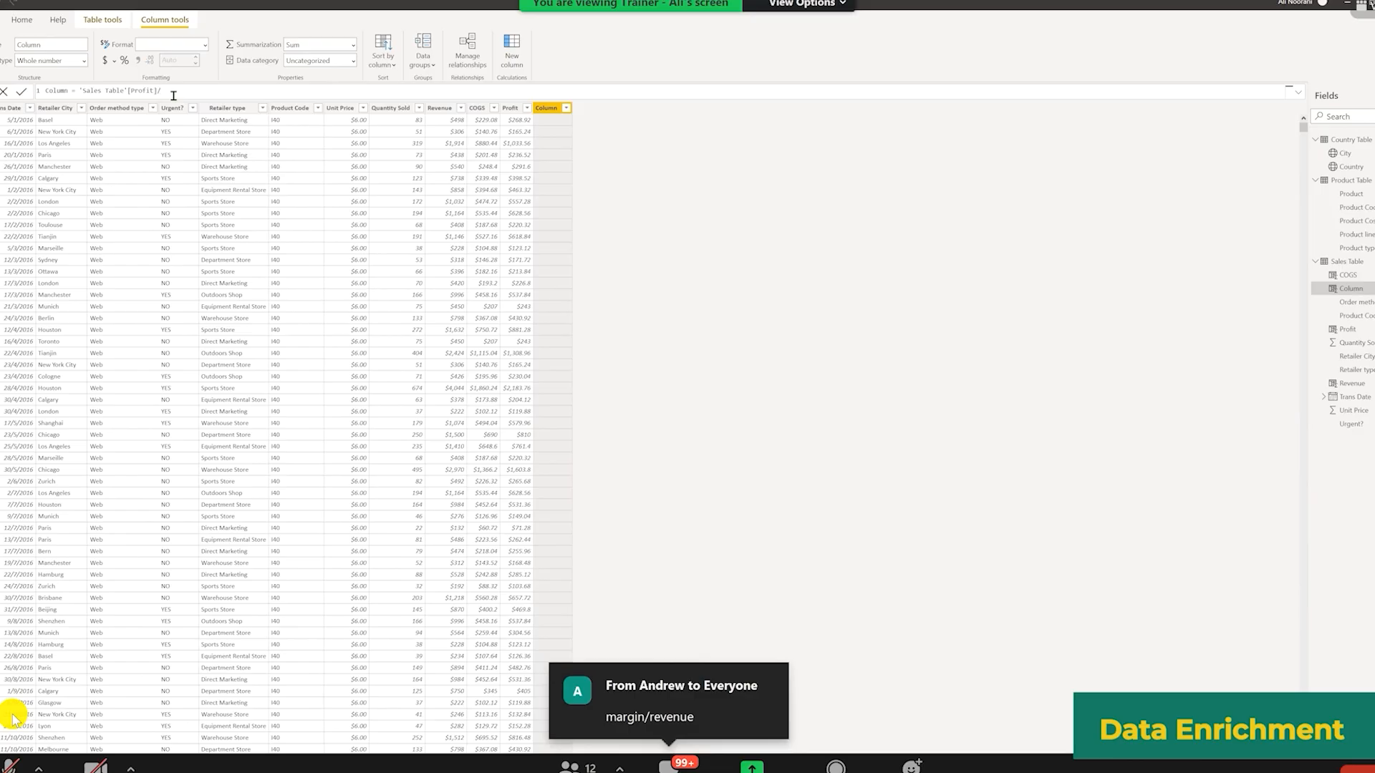
text(rev)
key(Down)
key(Tab)
drag(69, 92, 4, 99)
text(Margin)
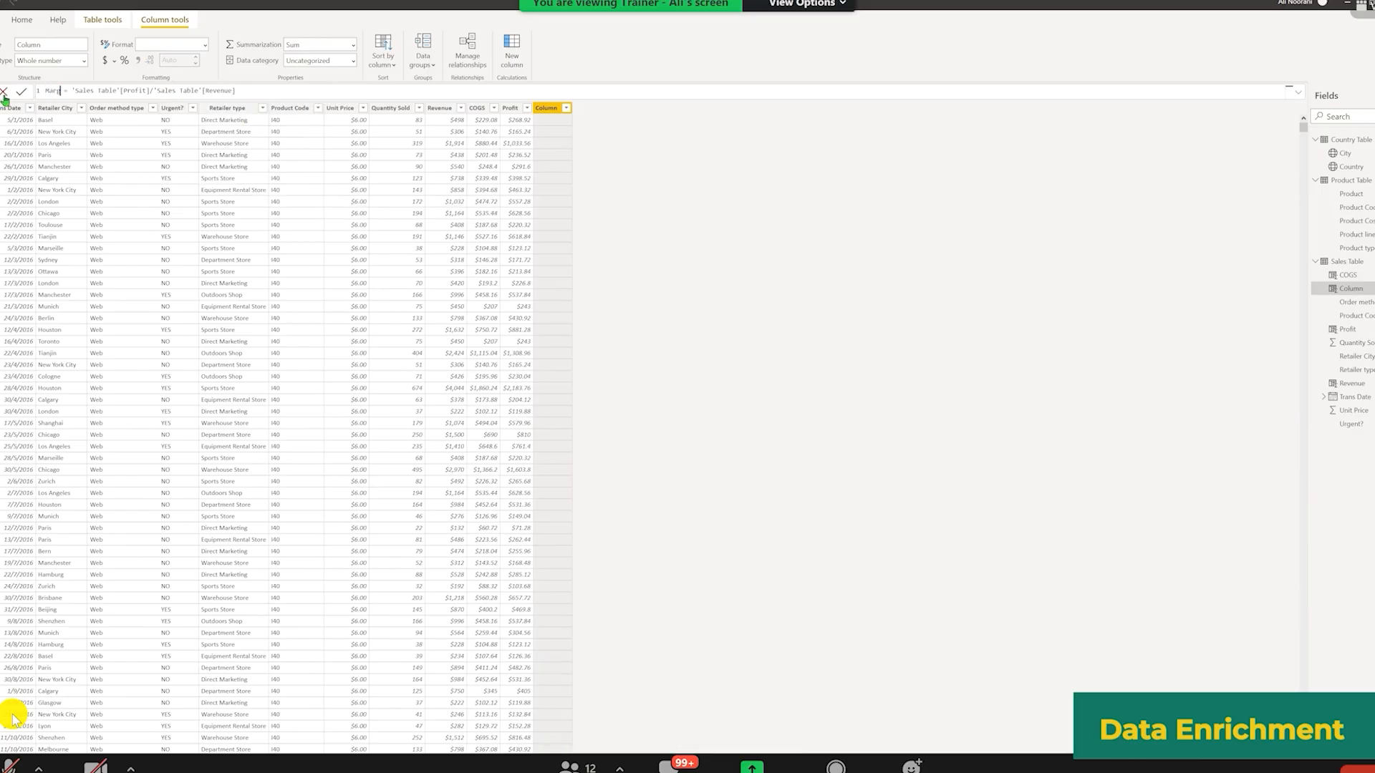
text(%)
key(Return)
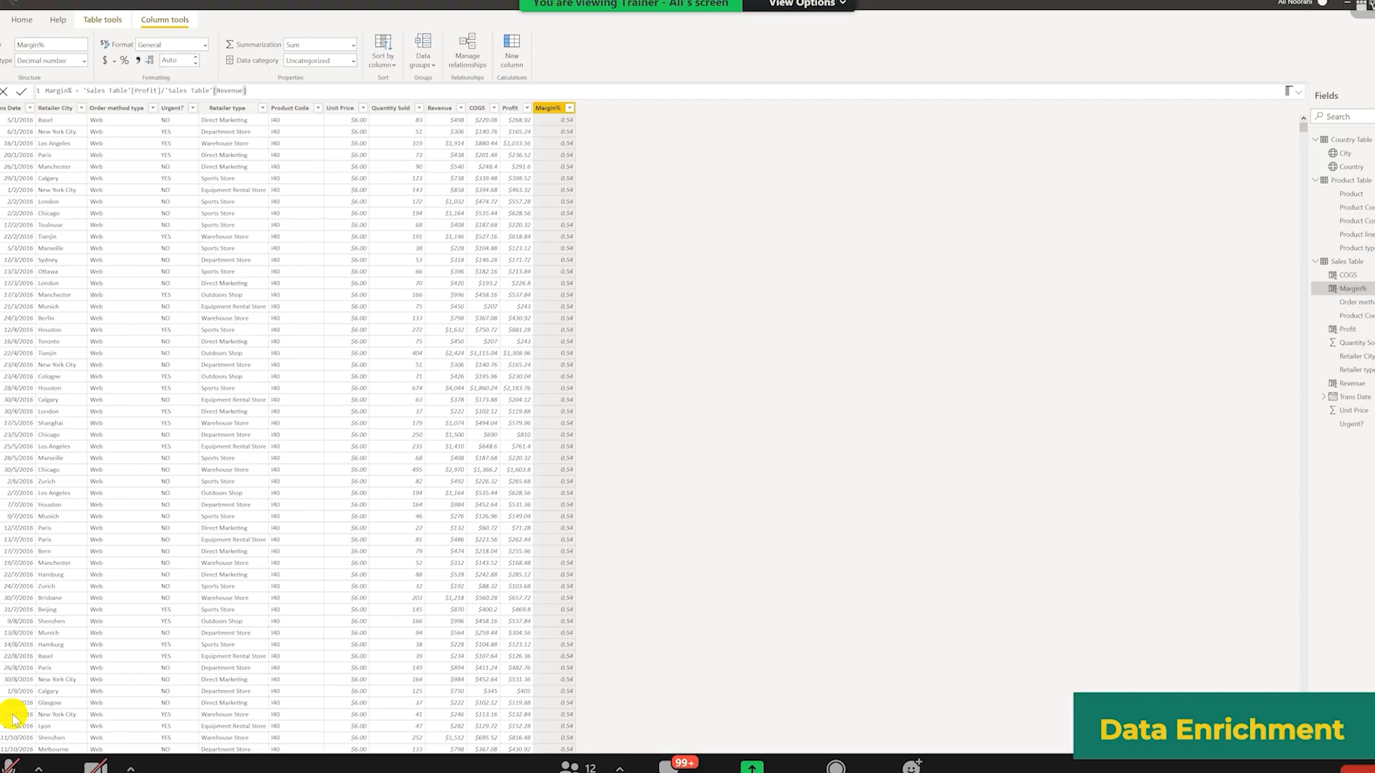
key(ctrl+1)
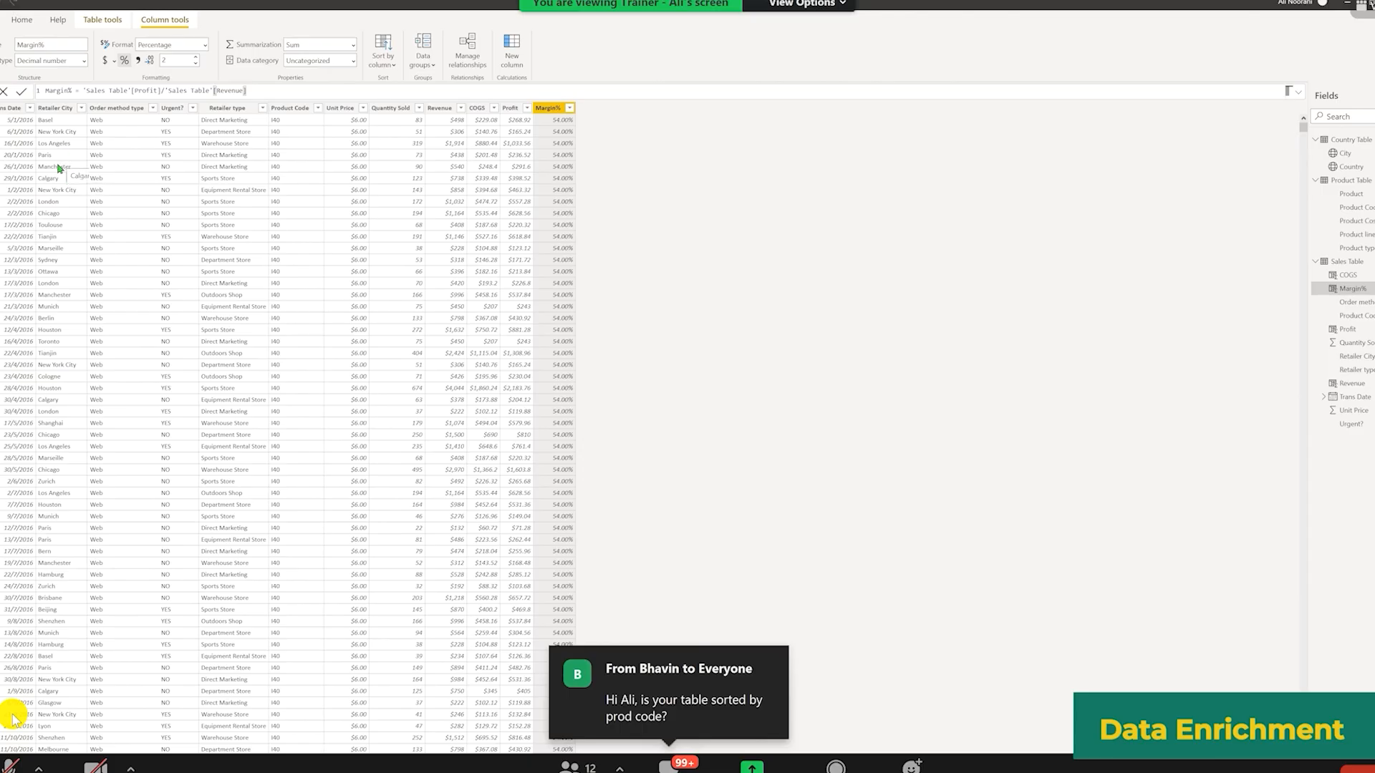
Step: Sort the Sales Table by Trans Date in ascending order
click(24, 109)
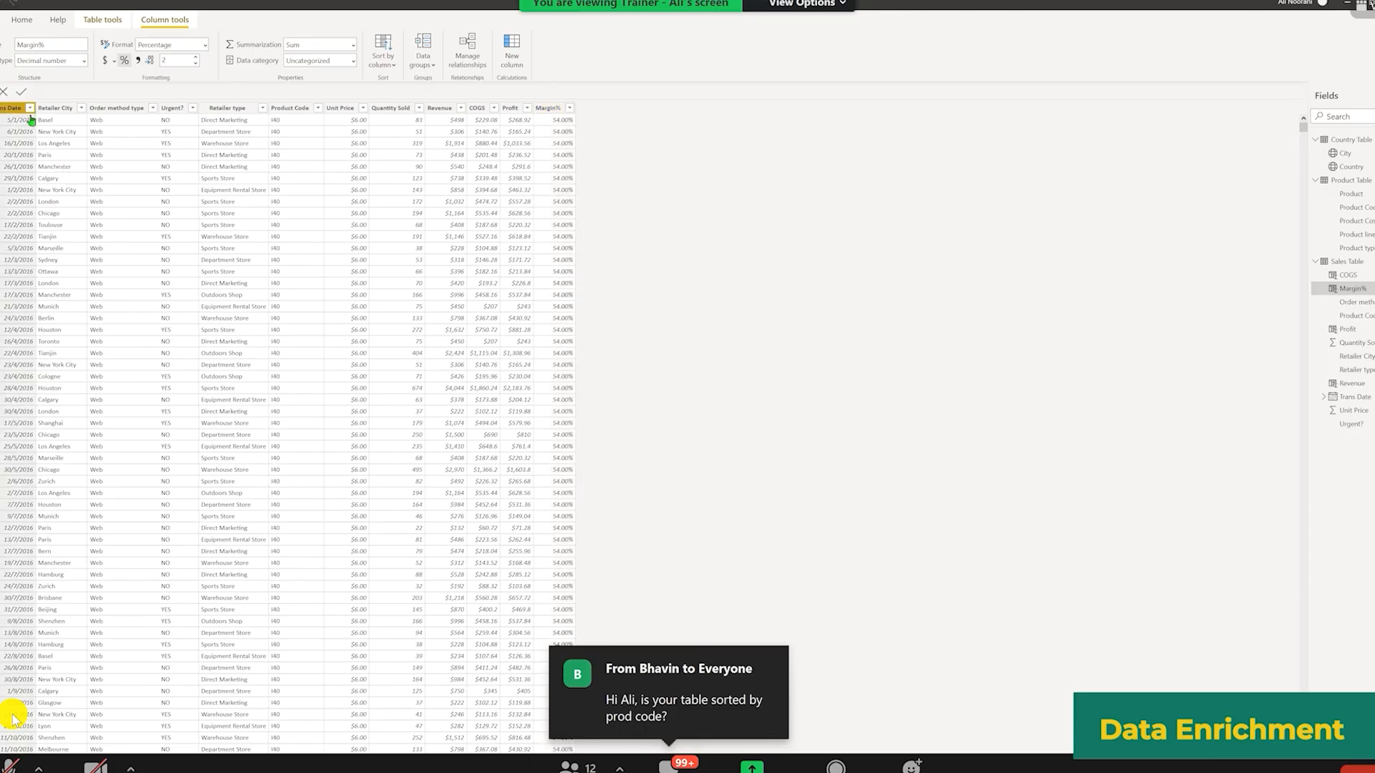
click(30, 108)
click(37, 122)
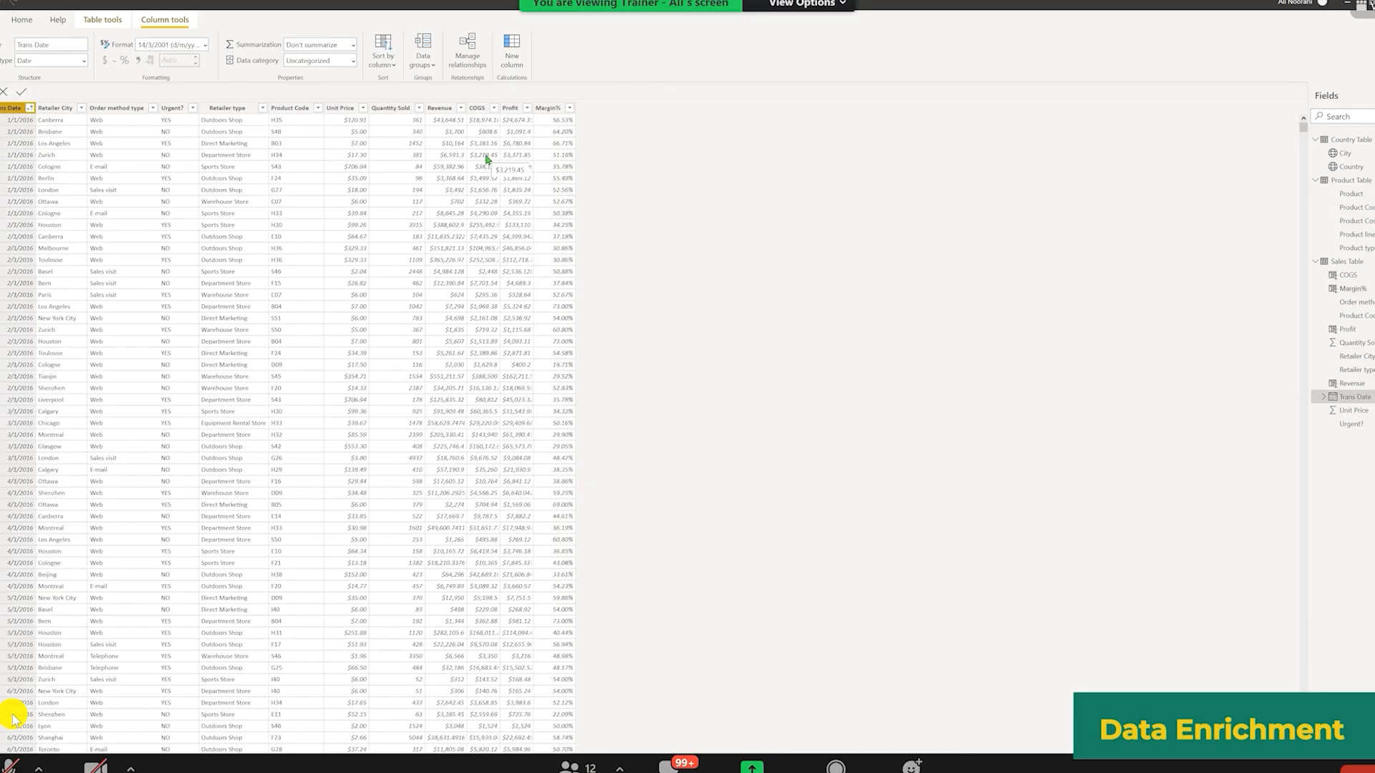
Step: Review the formulas of the Margin% and Revenue columns
click(553, 124)
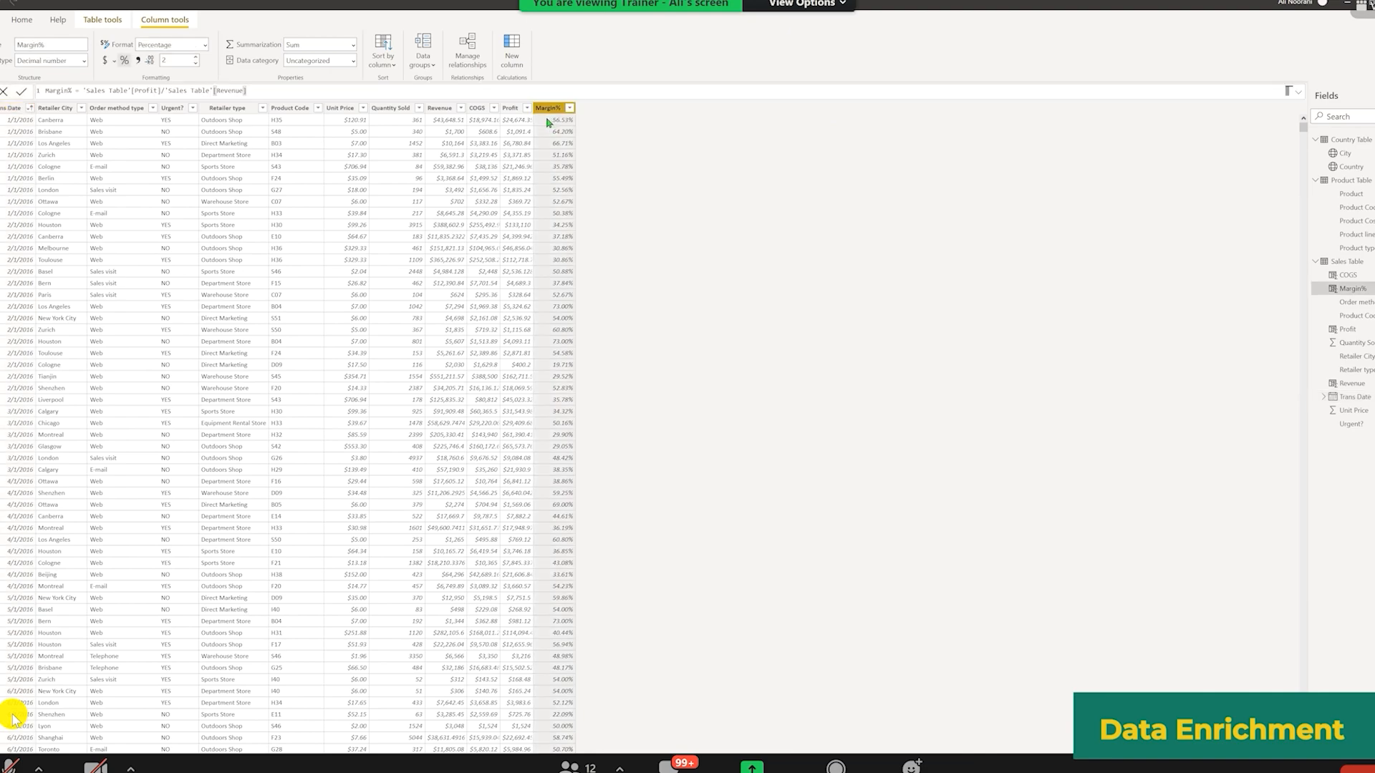
right_click(553, 108)
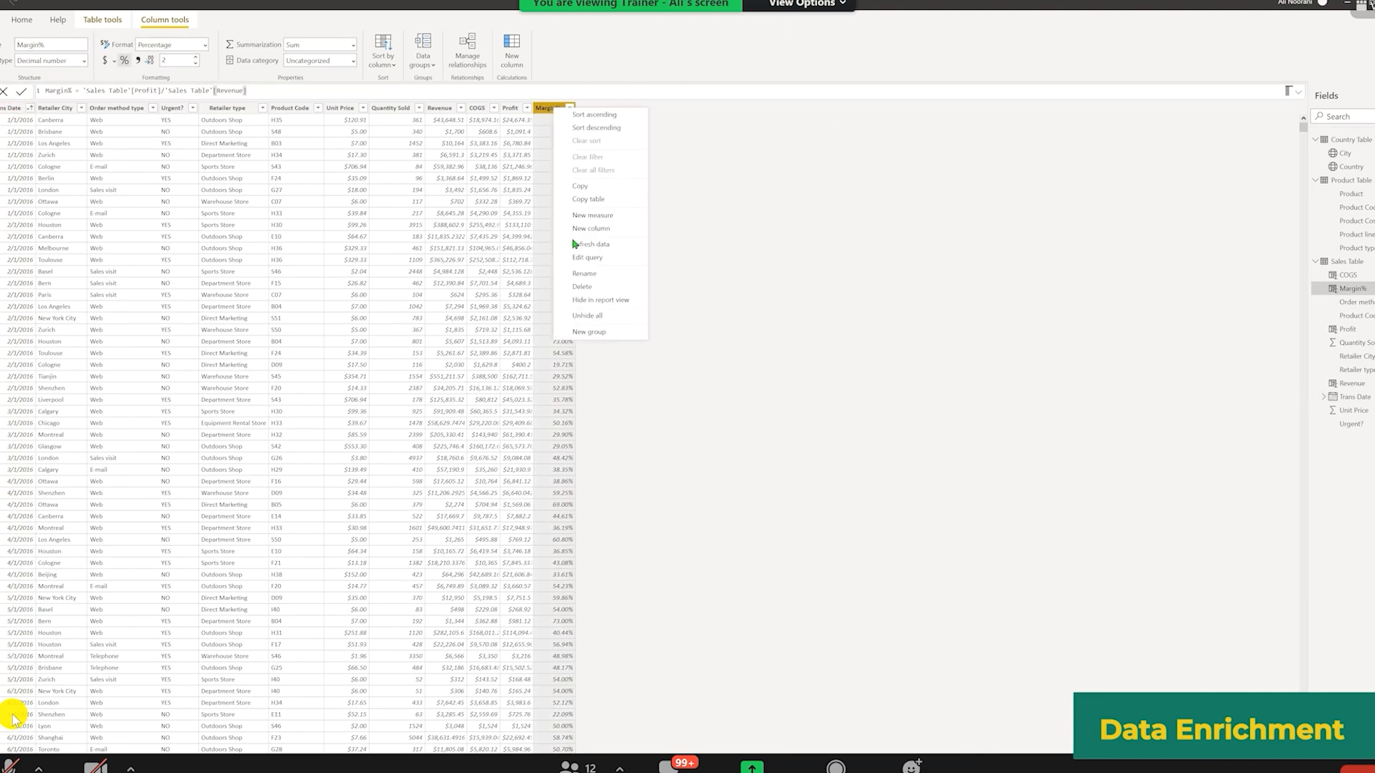
click(472, 203)
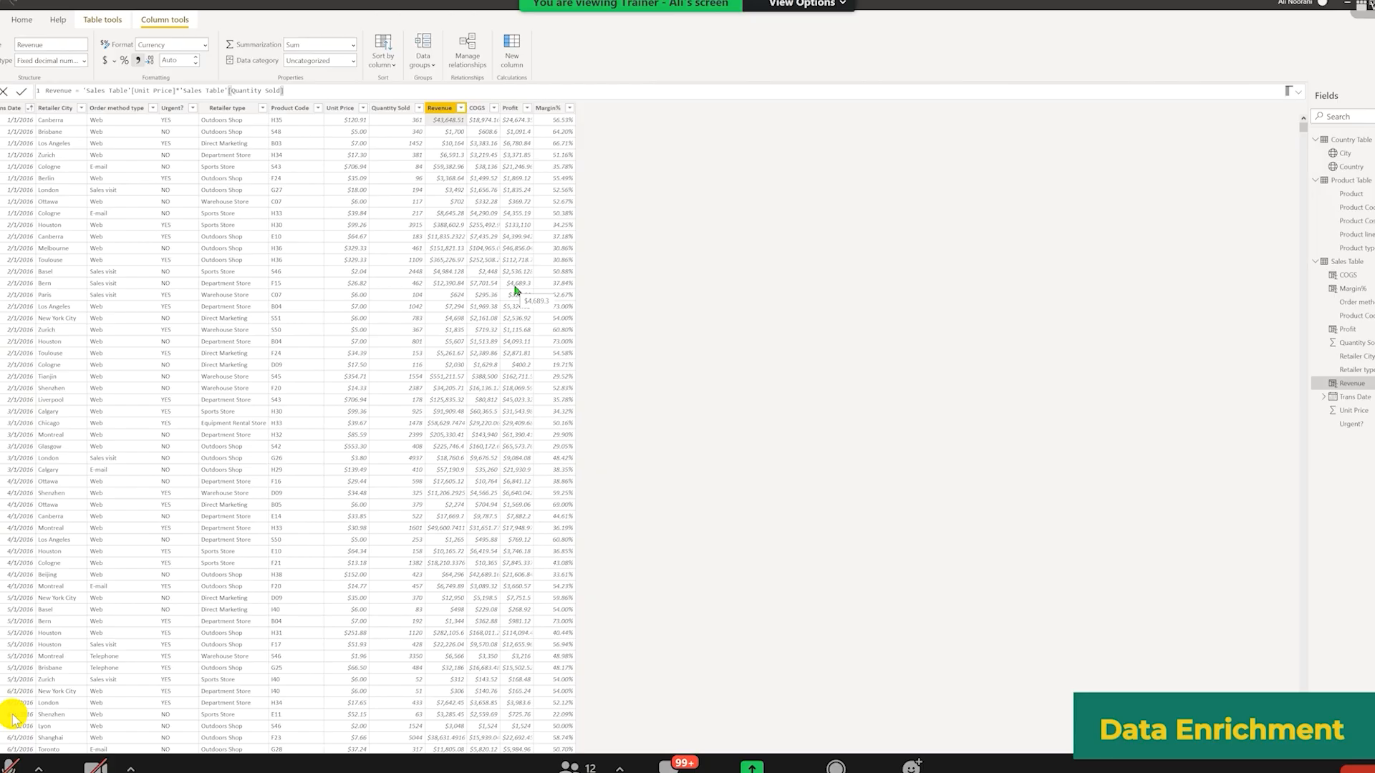
click(549, 108)
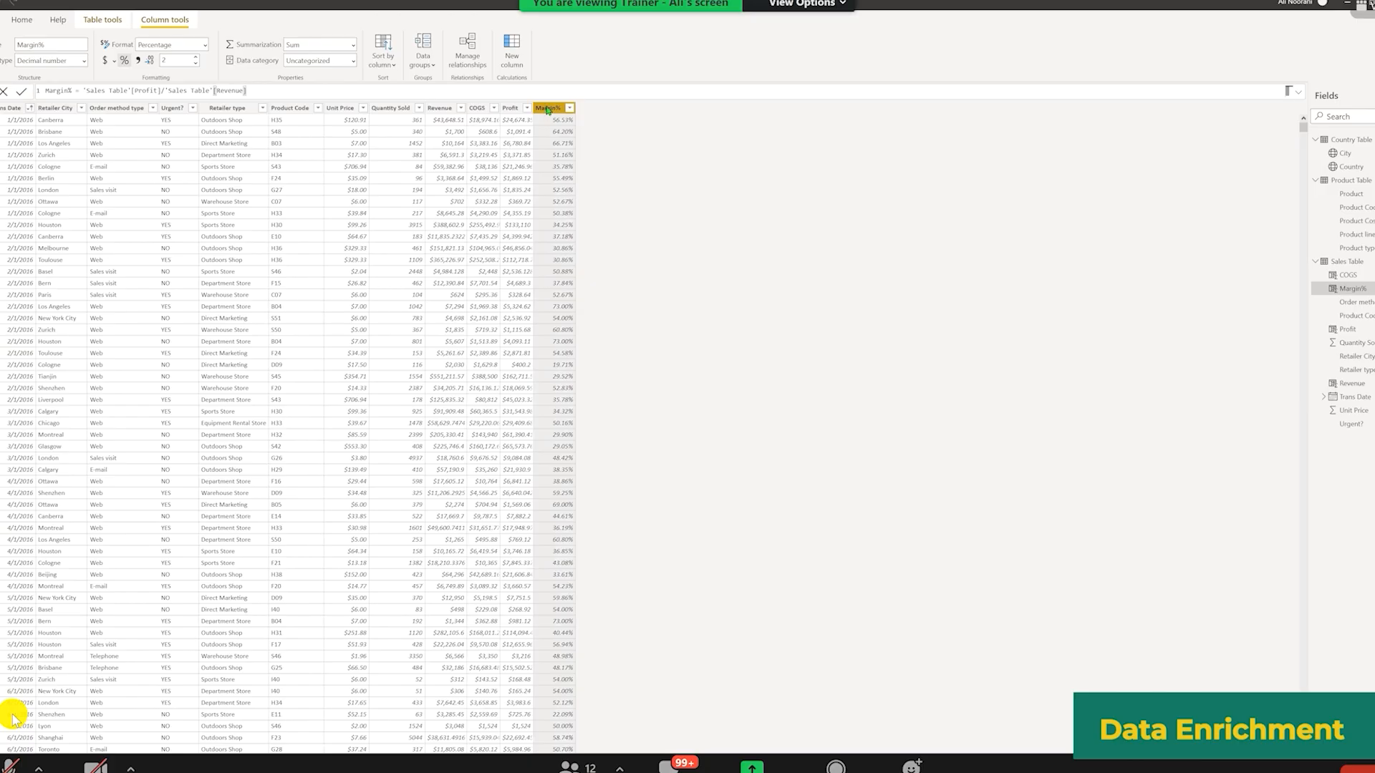
Step: Create a new column with the formula IF('Sales Table'[Revenue]>50000, "Big Sale", "Normal Sale")
right_click(549, 112)
click(605, 251)
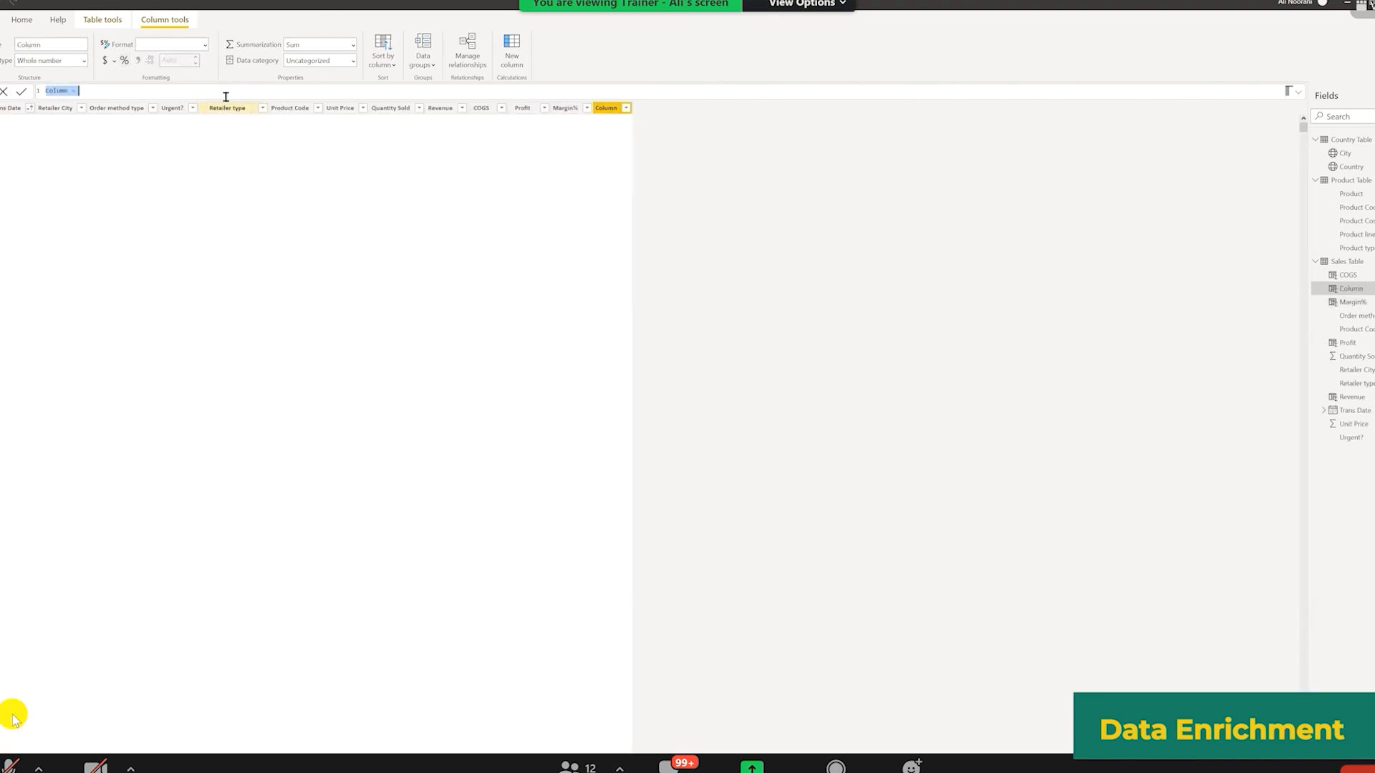
text(IF(reve)
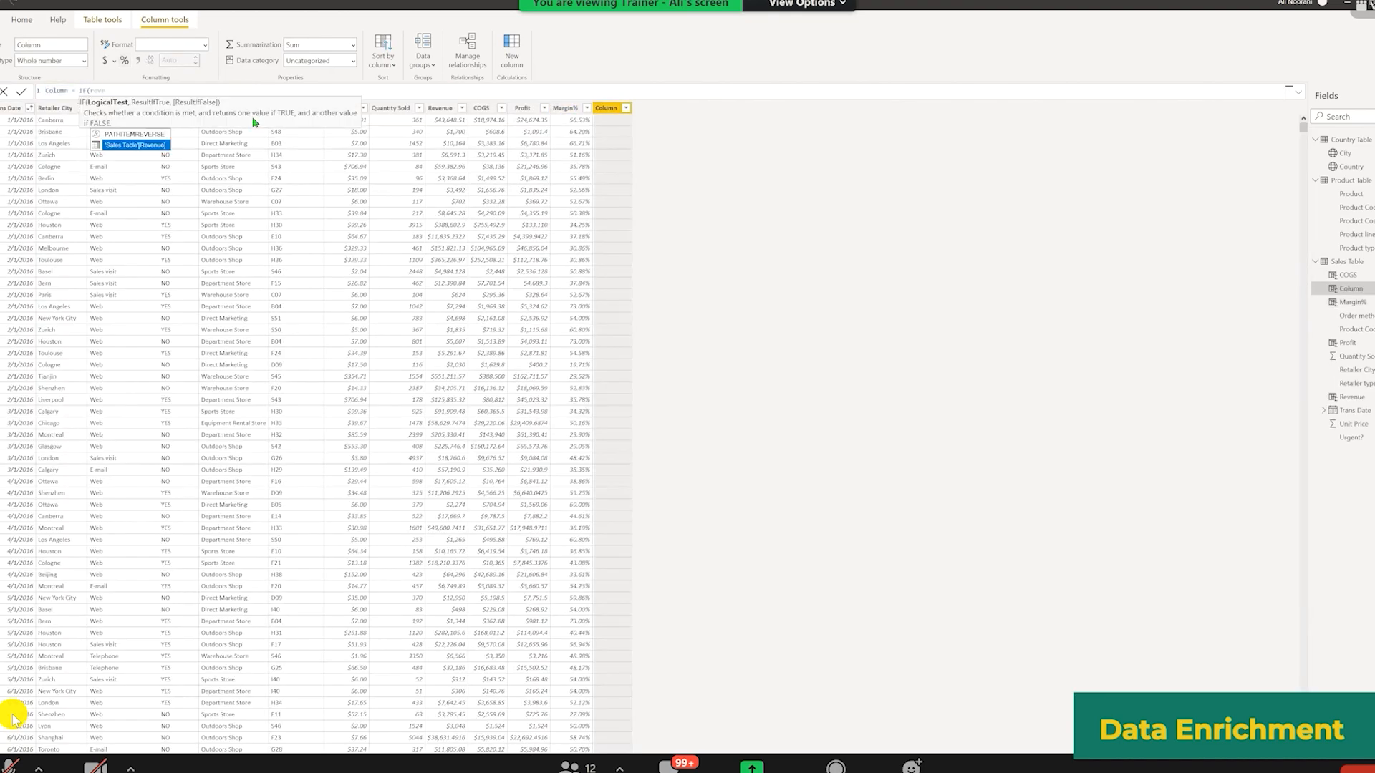
key(Tab)
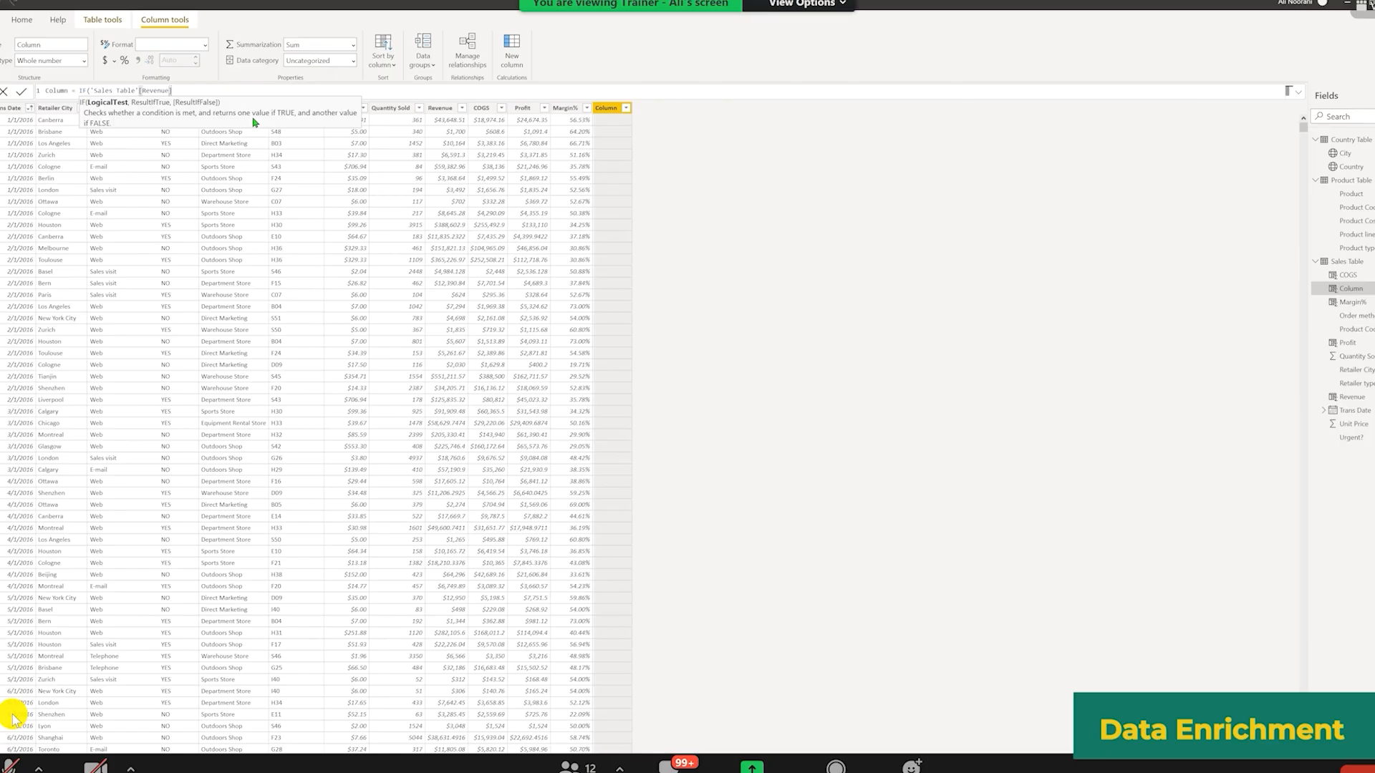
text(>50000, "Big Sale", )
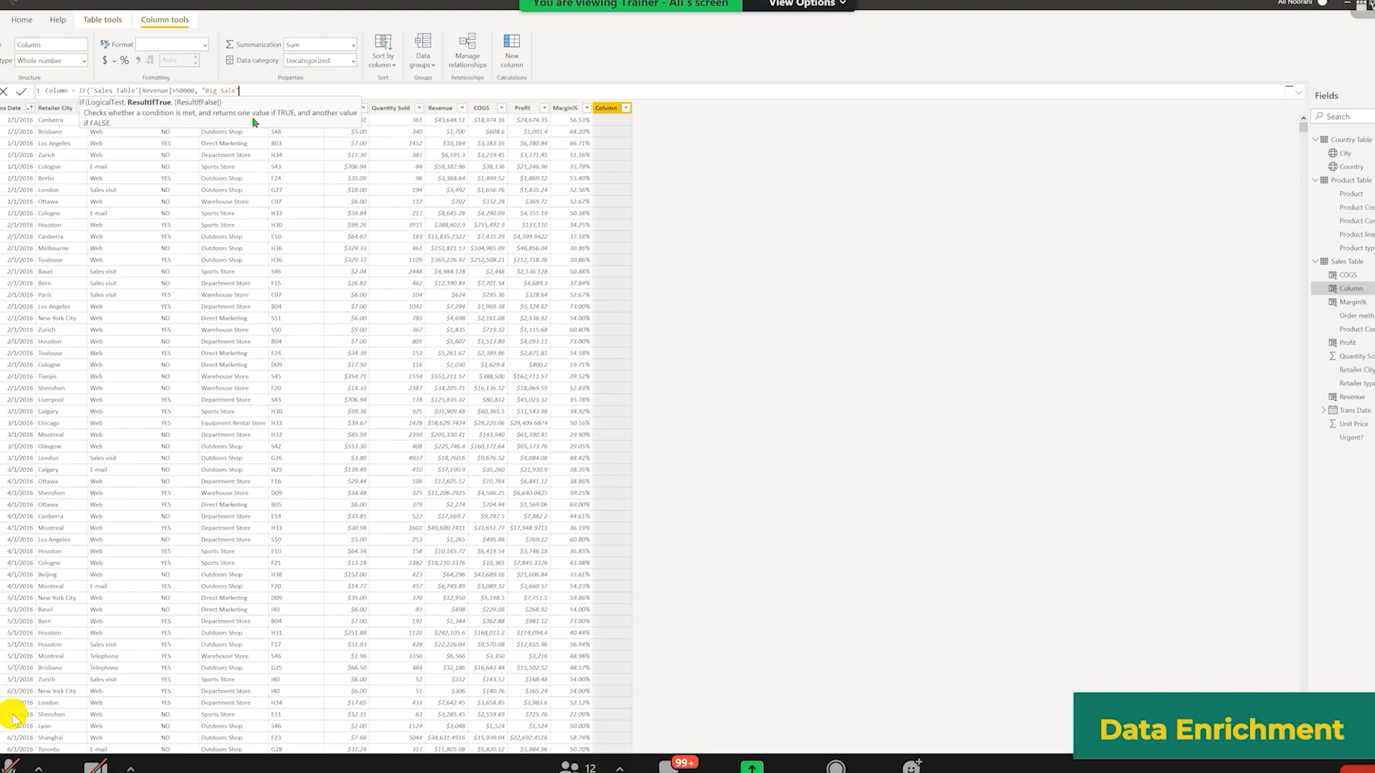
text("Normal Sale"))
Step: Name the new conditional column Sale Category and commit it
double_click(56, 91)
text(Sale C)
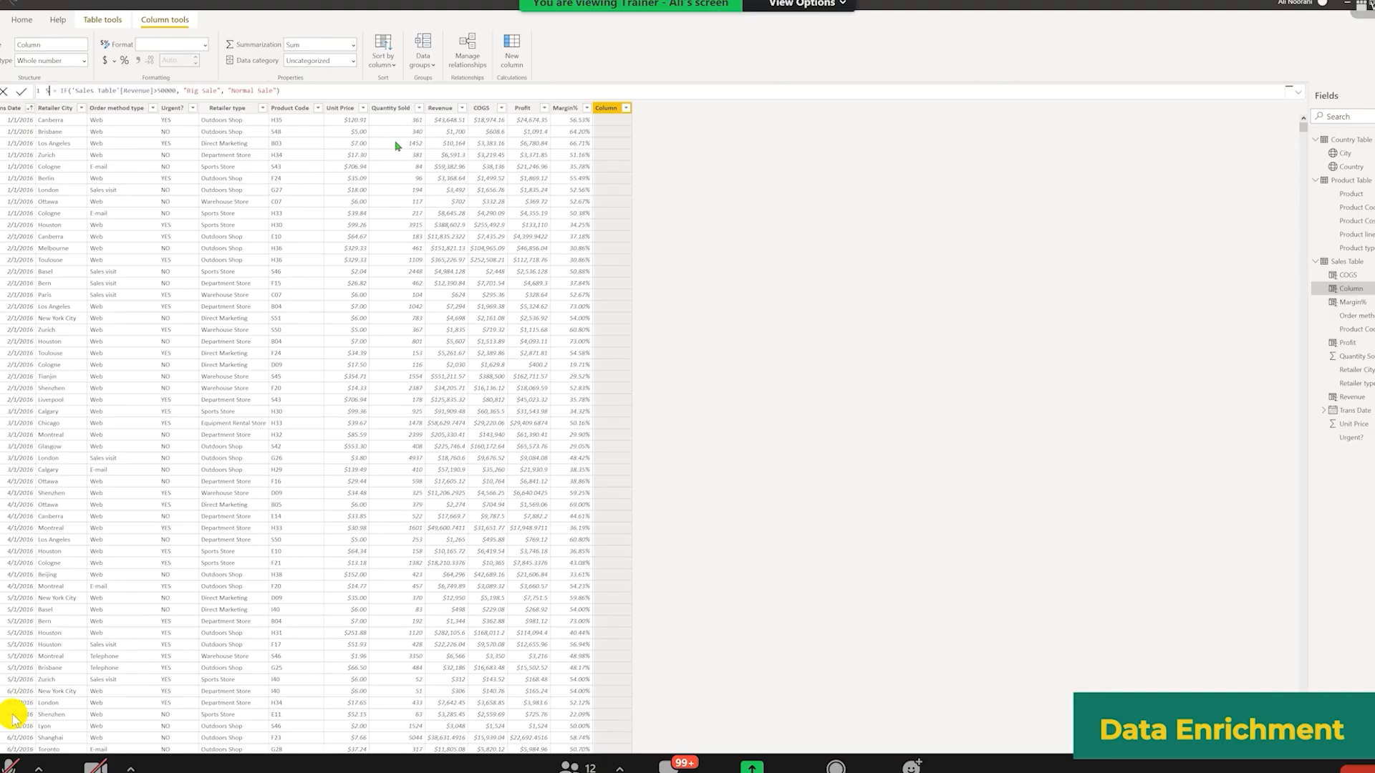
text(ategir)
key(BackSpace)
key(BackSpace)
text(ory)
key(Return)
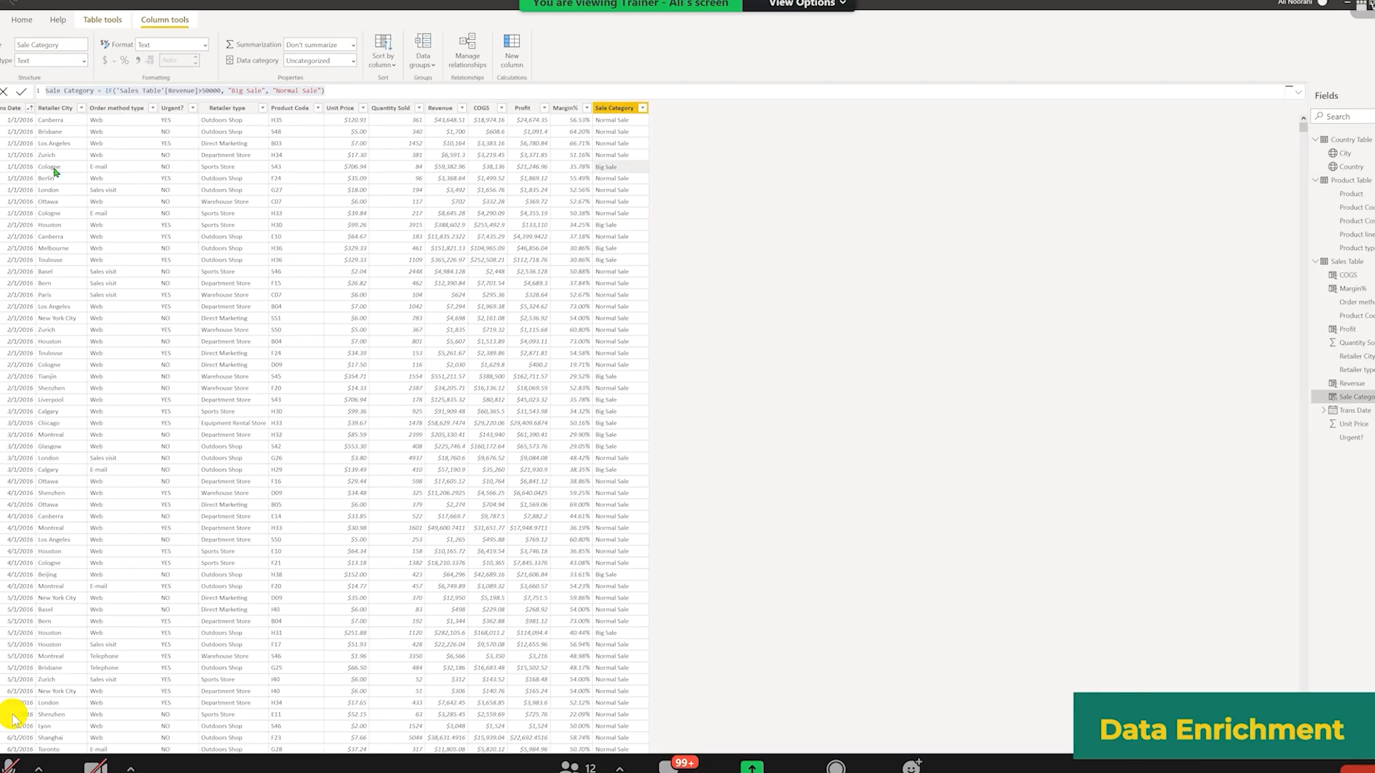
Step: Inspect rows comparing Sale Category values against their Revenue values
click(20, 177)
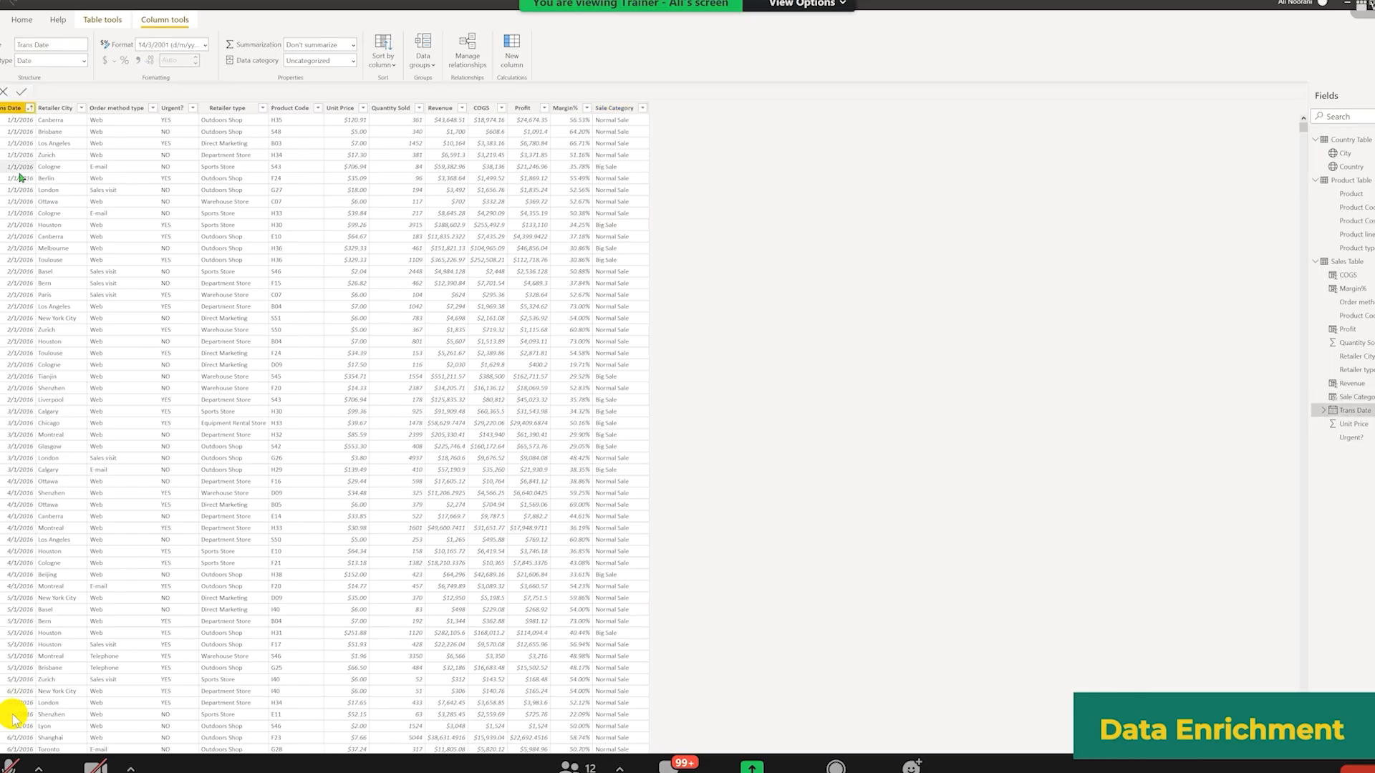
click(61, 170)
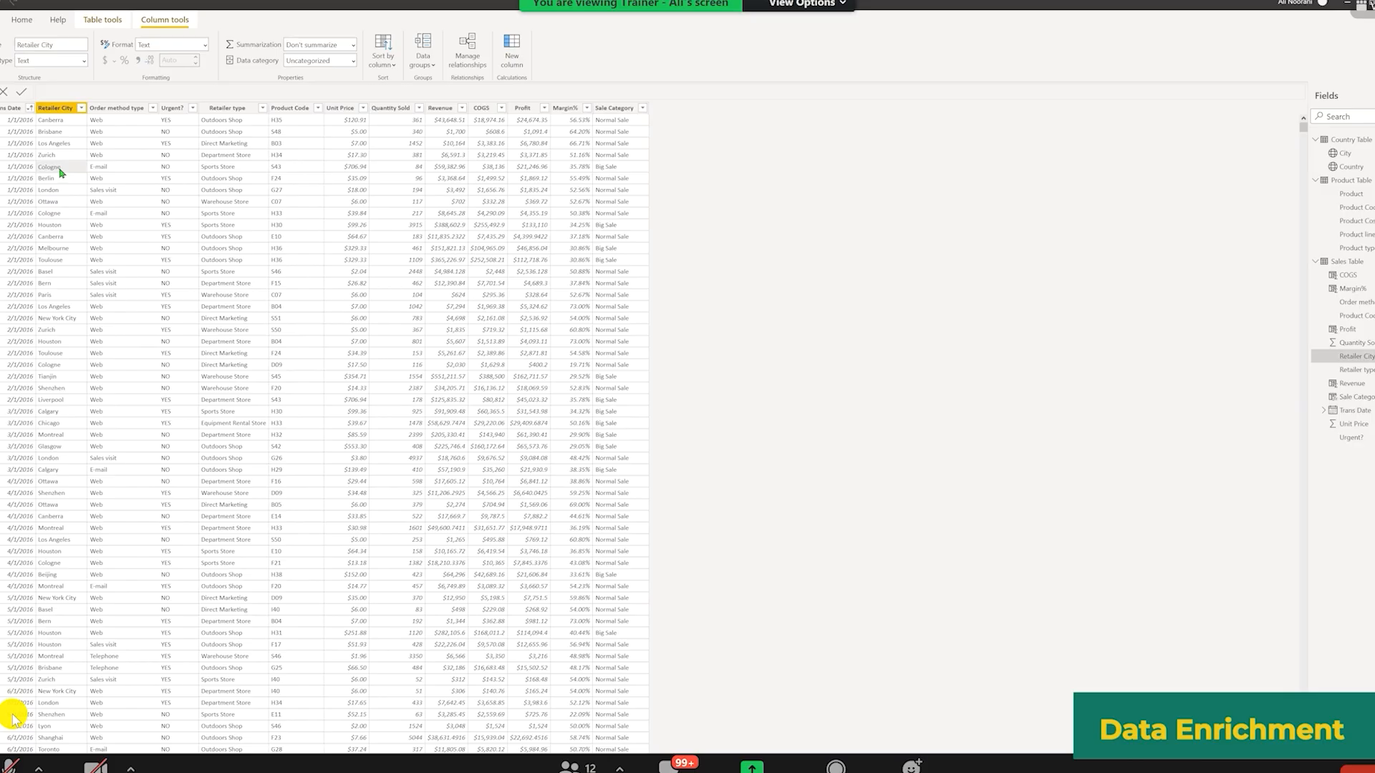
click(608, 170)
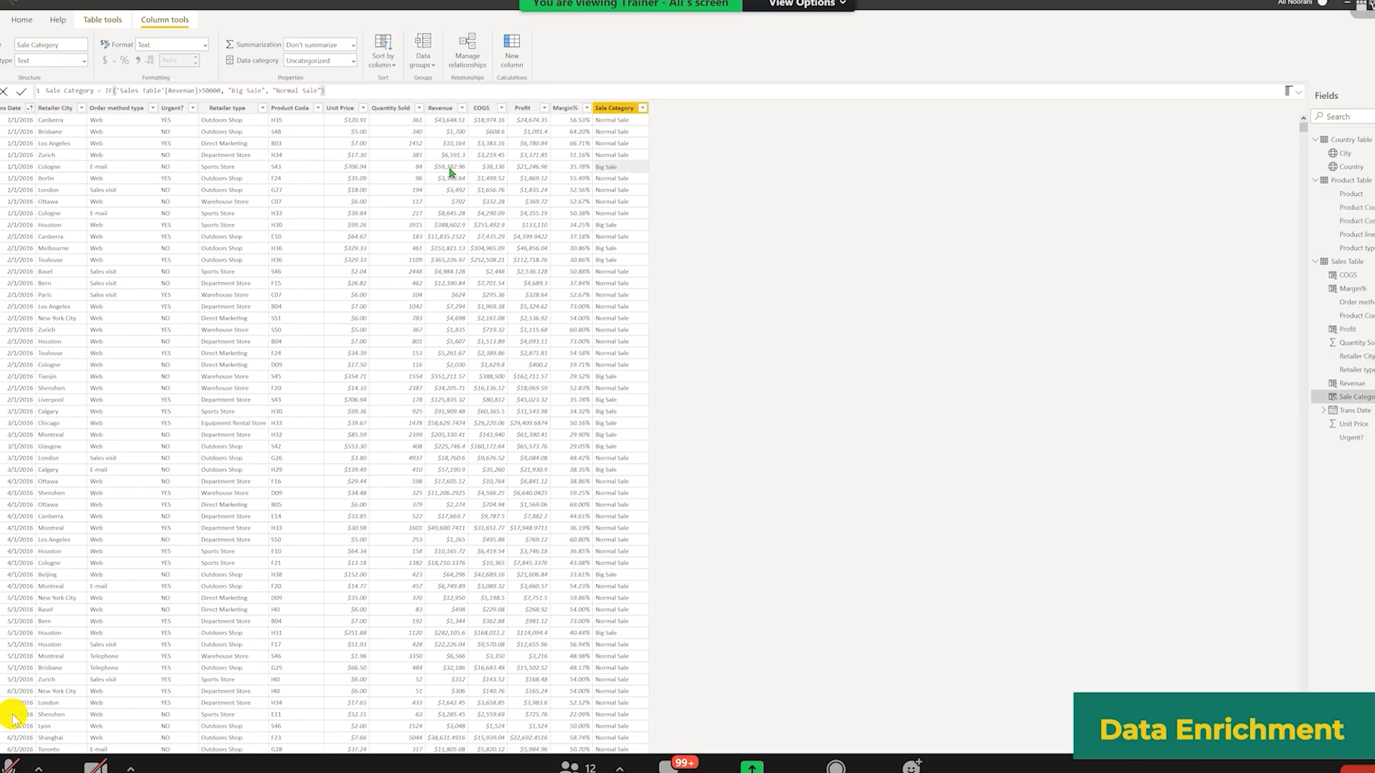
click(446, 170)
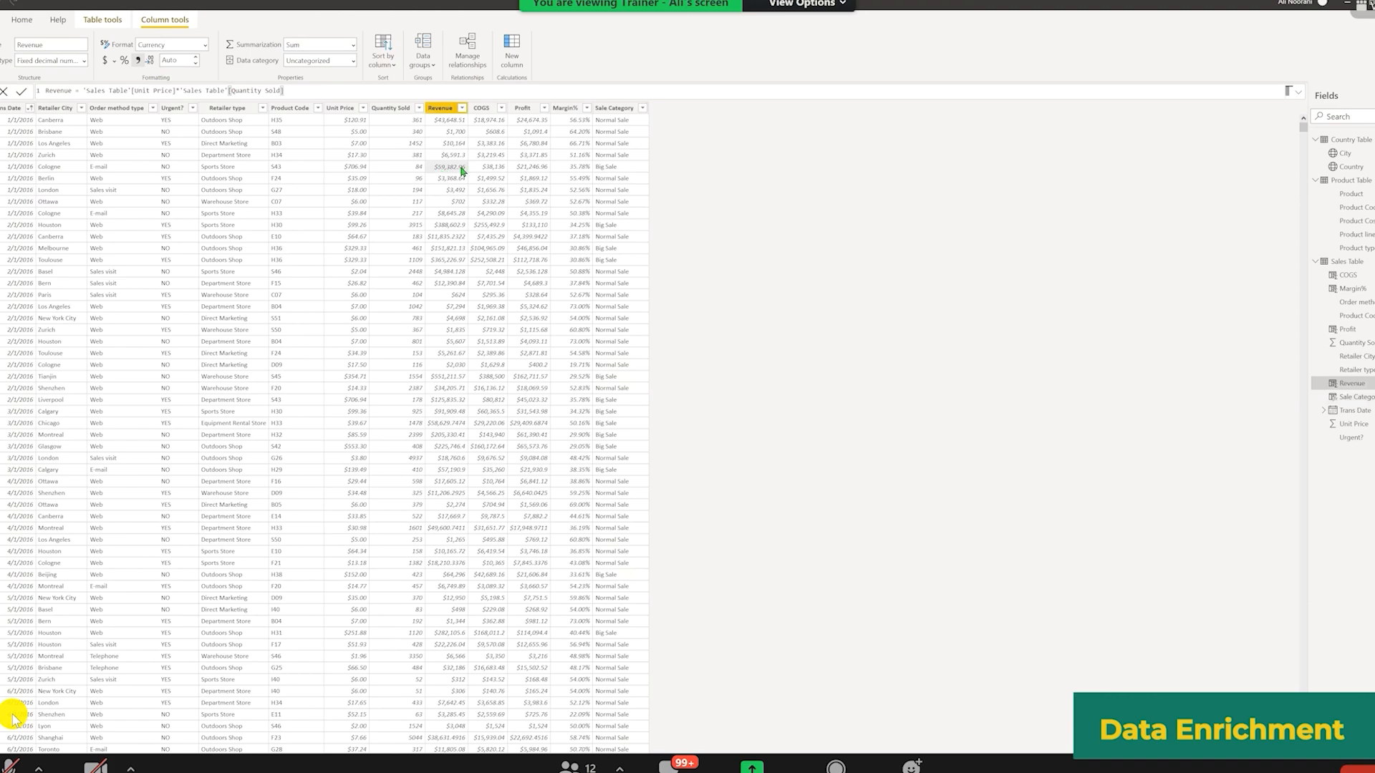
click(637, 215)
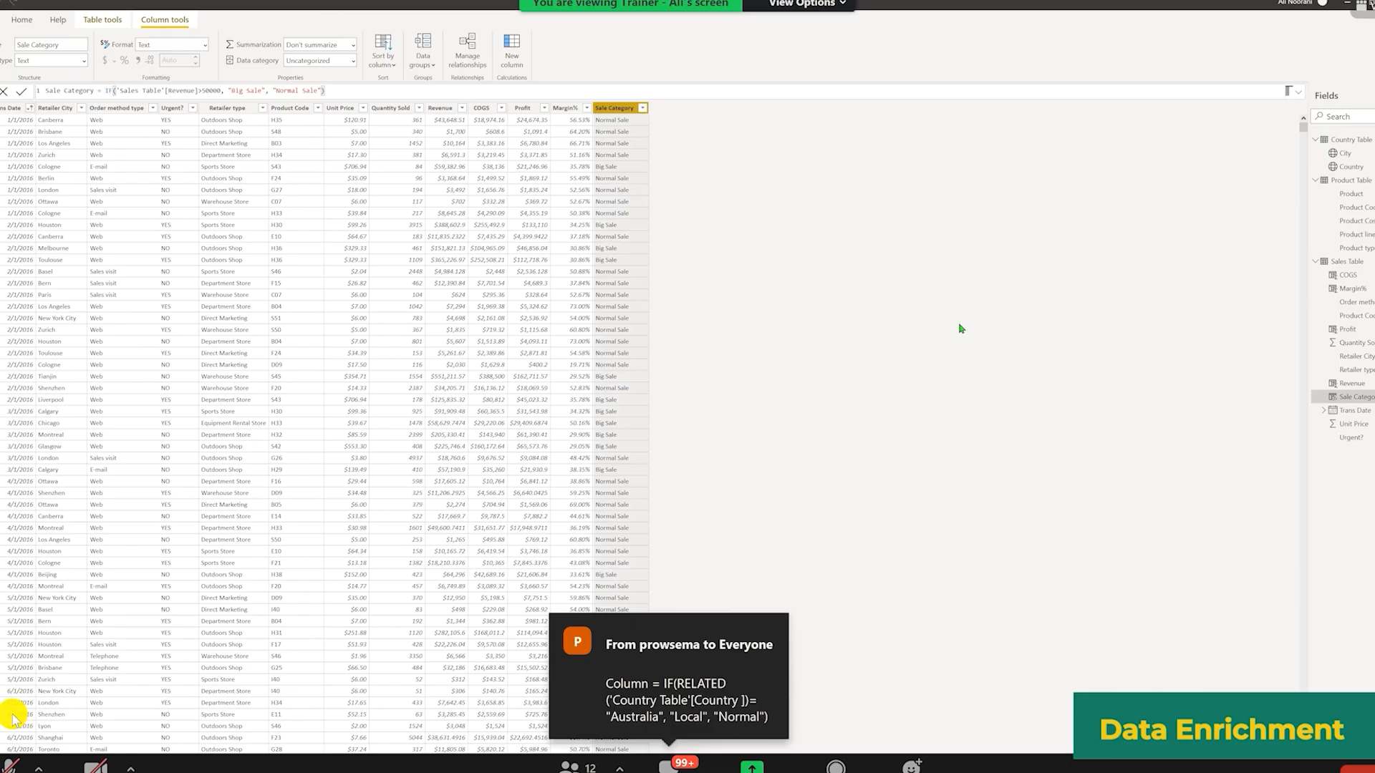
Step: Add a new column to the Sales Table and begin its formula as IF(RELATED('Country Table'[Country])
right_click(615, 108)
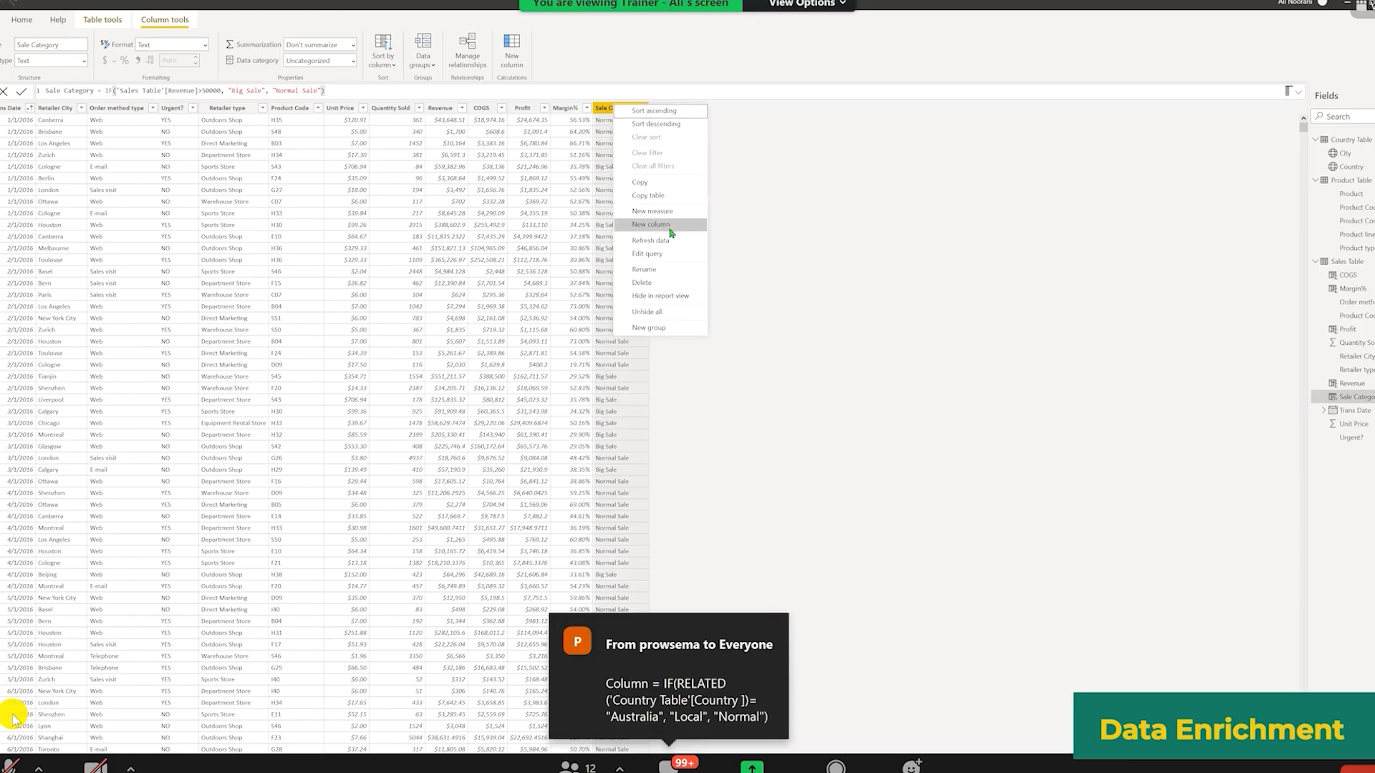
click(651, 225)
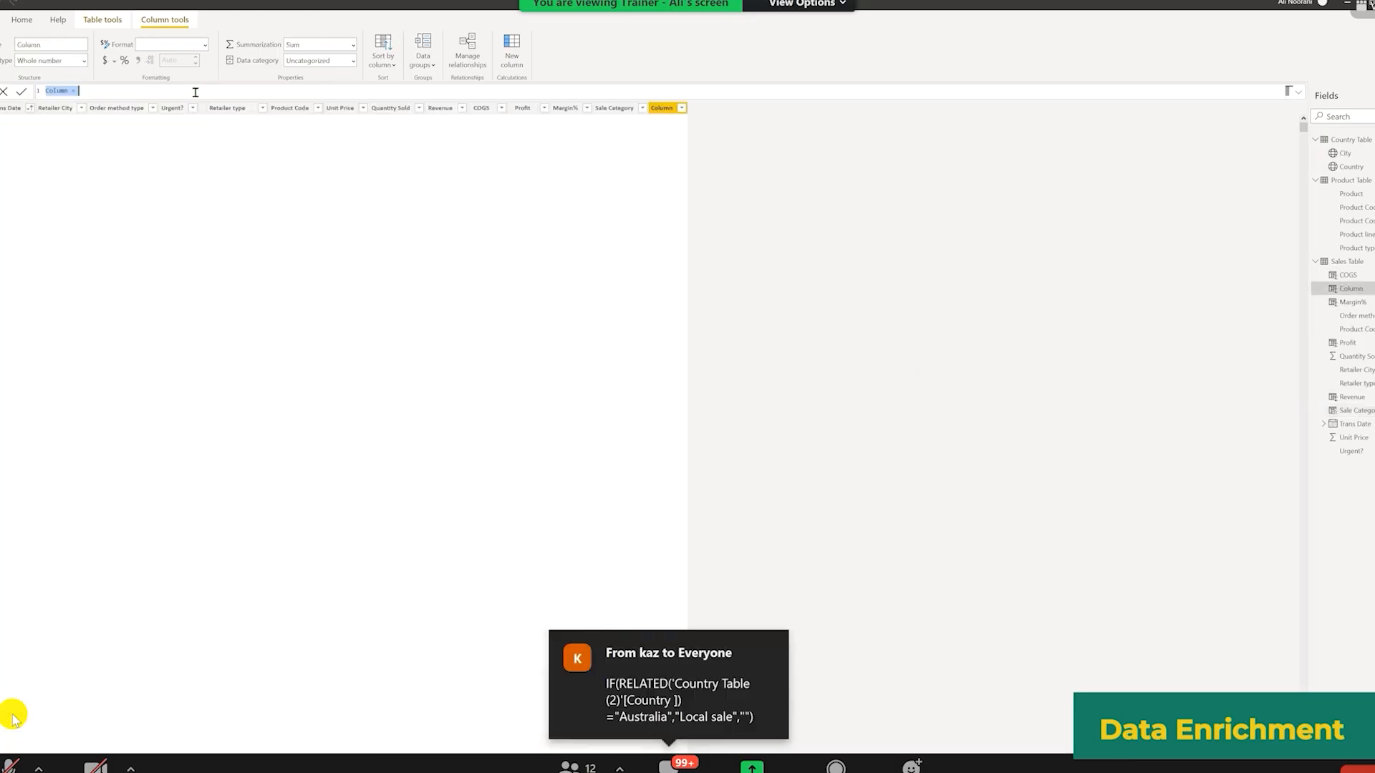
text(IF)
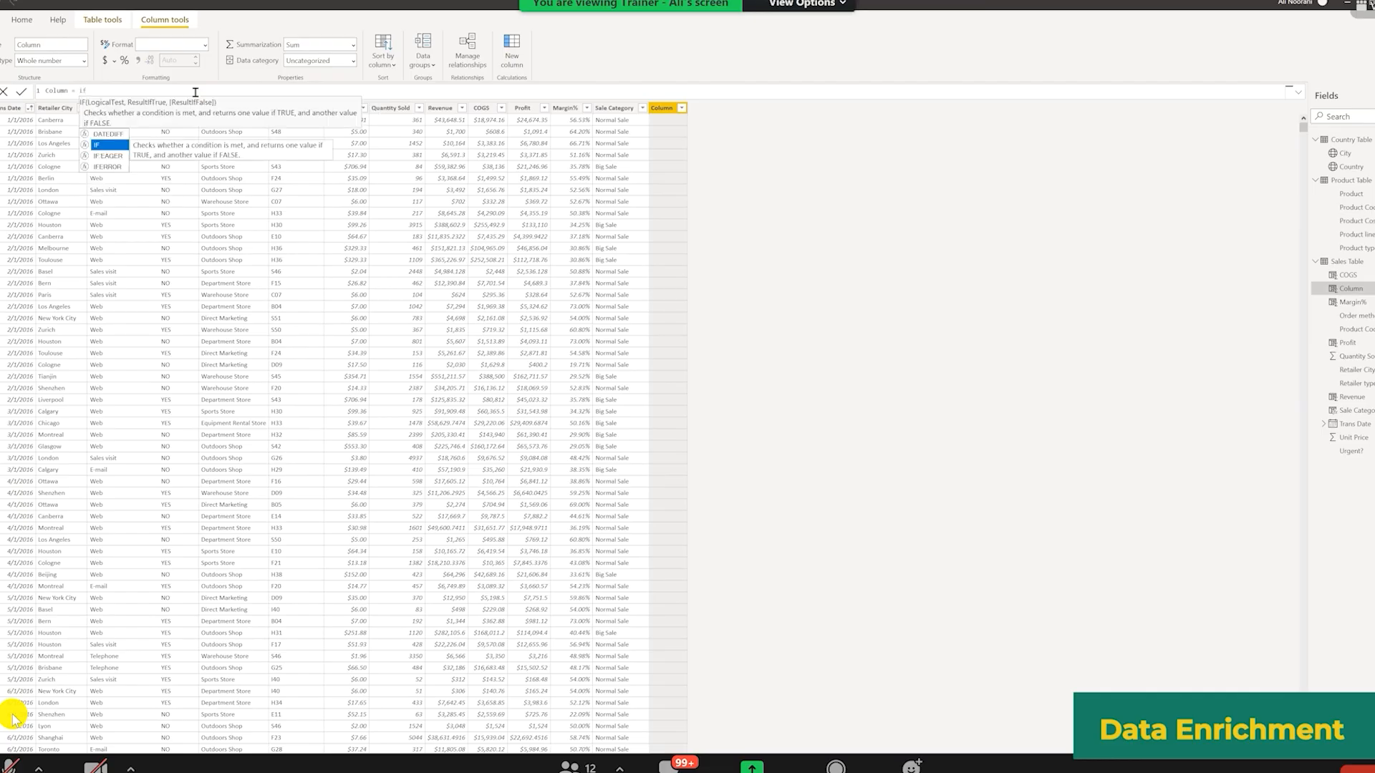
key(Tab)
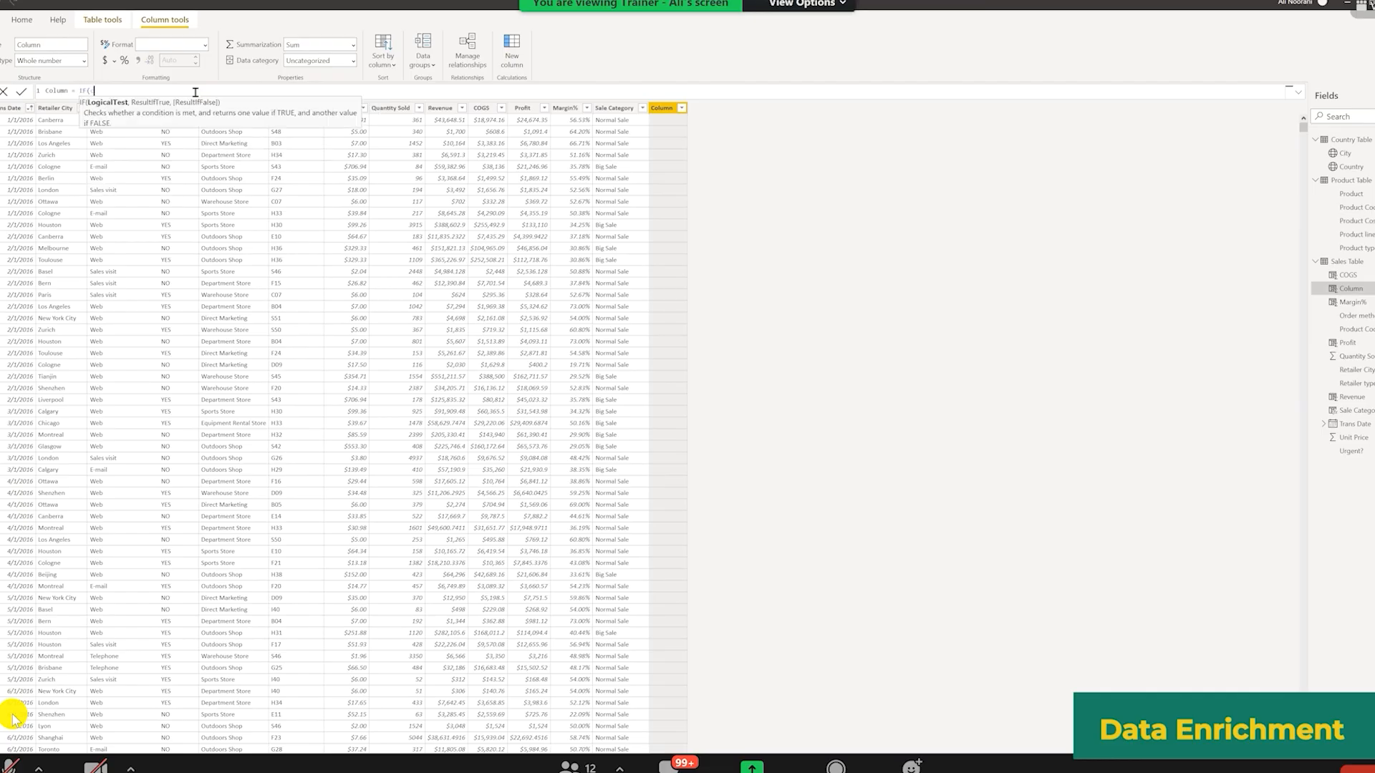
text(coun)
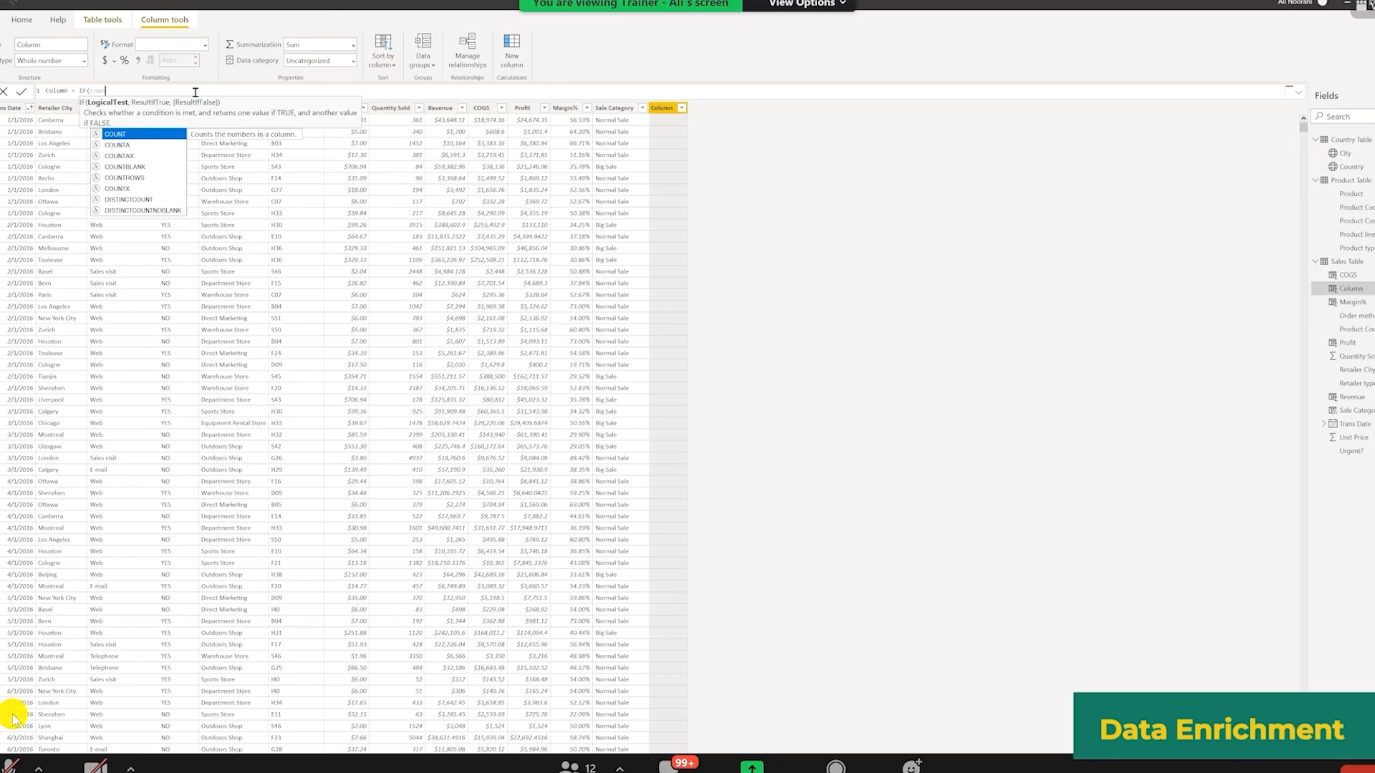
key(BackSpace)
key(BackSpace)
key(BackSpace)
key(BackSpace)
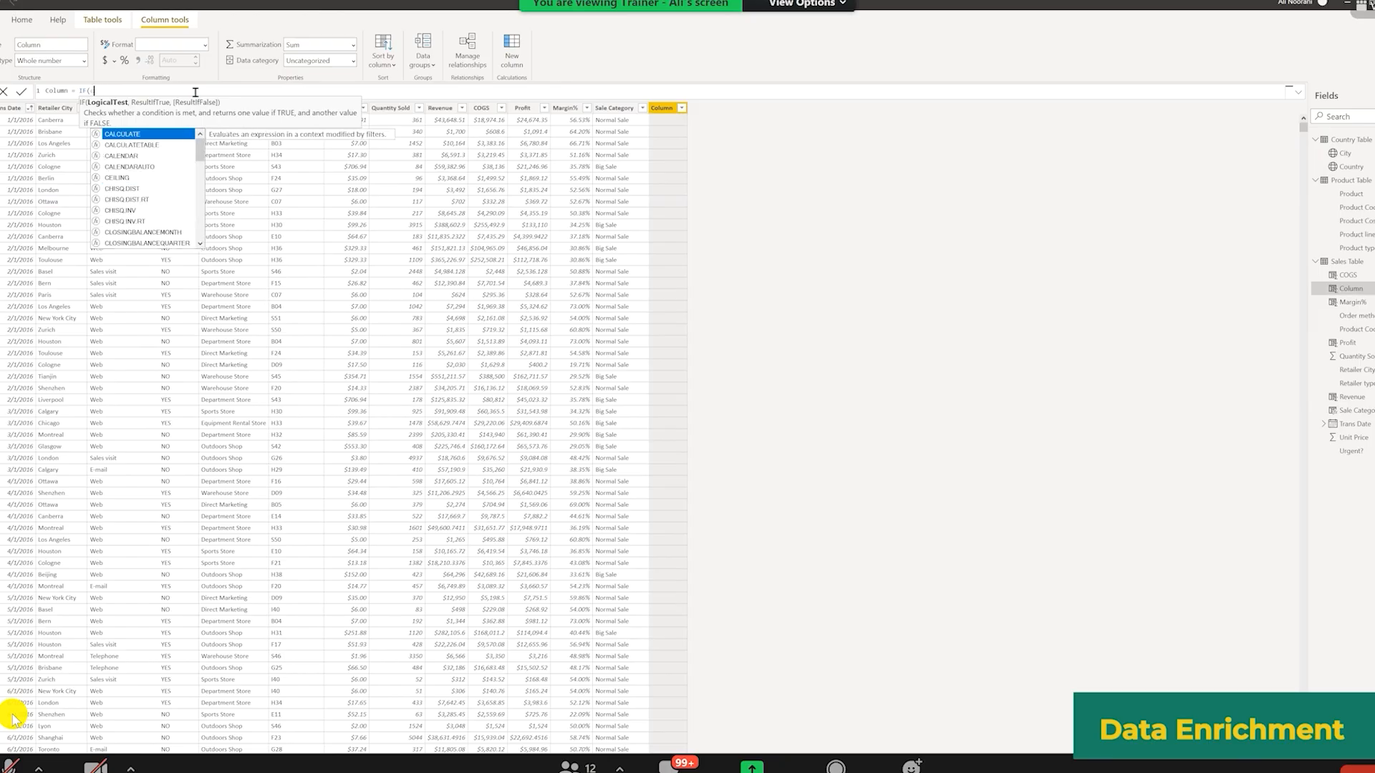
text(rel)
key(Tab)
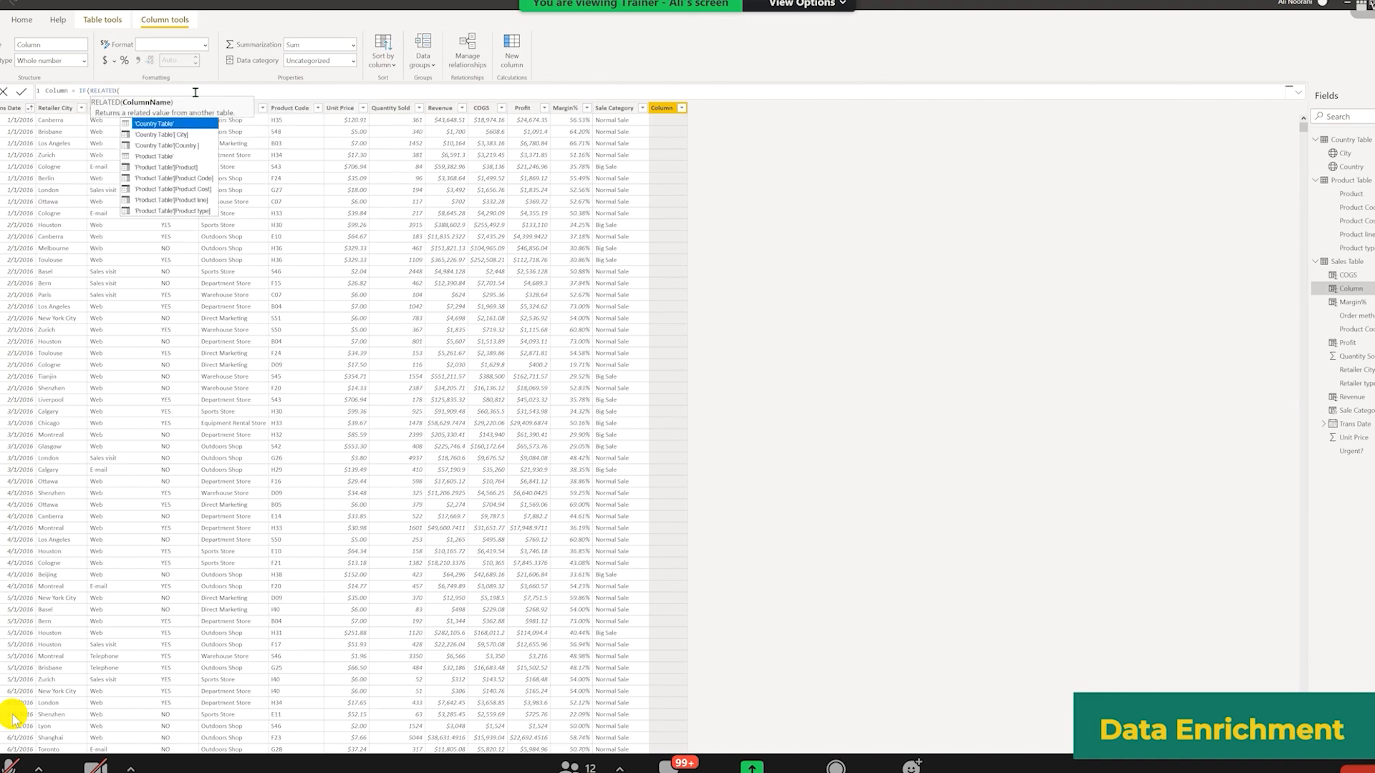
click(166, 91)
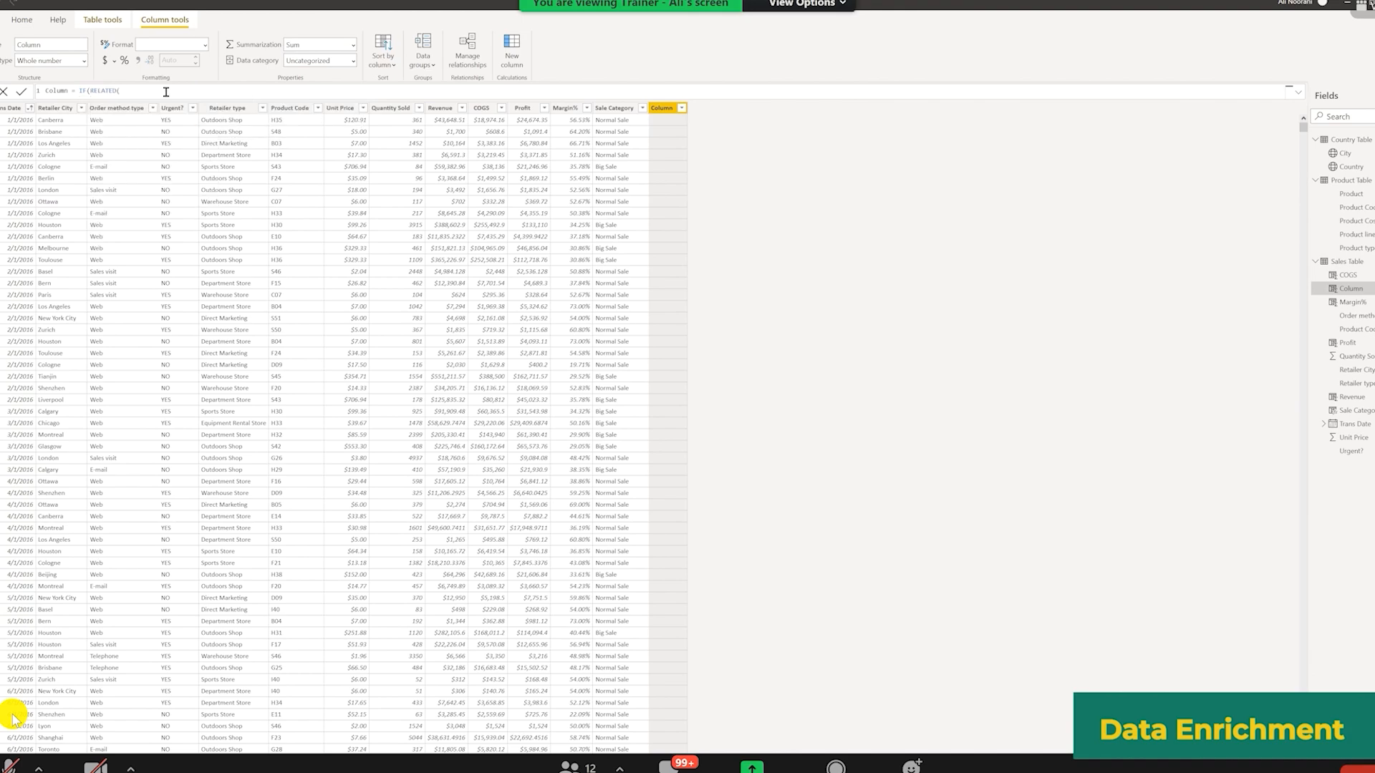
text(cou)
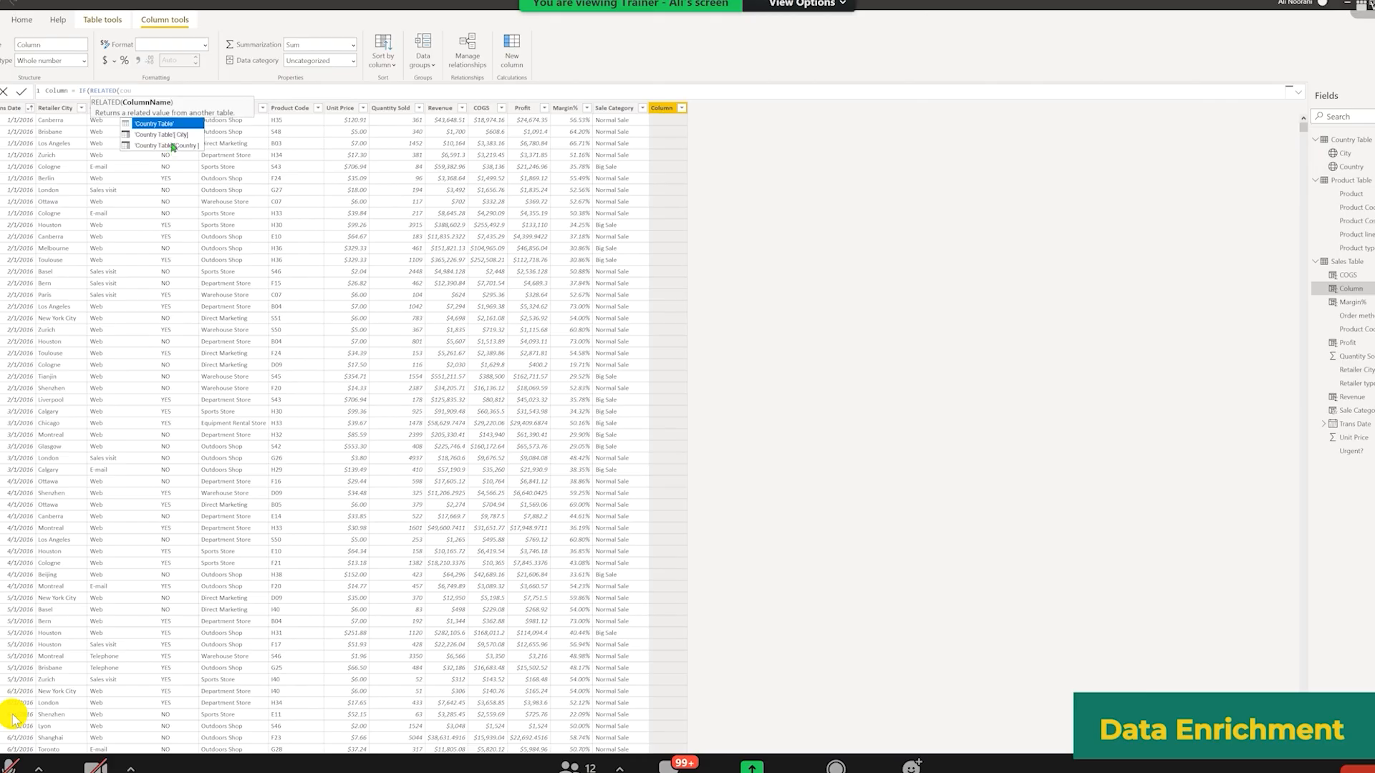
click(173, 147)
Step: Complete the Status column formula: IF(RELATED('Country Table'[Country])="Australia", "Local", "International")
text(="A)
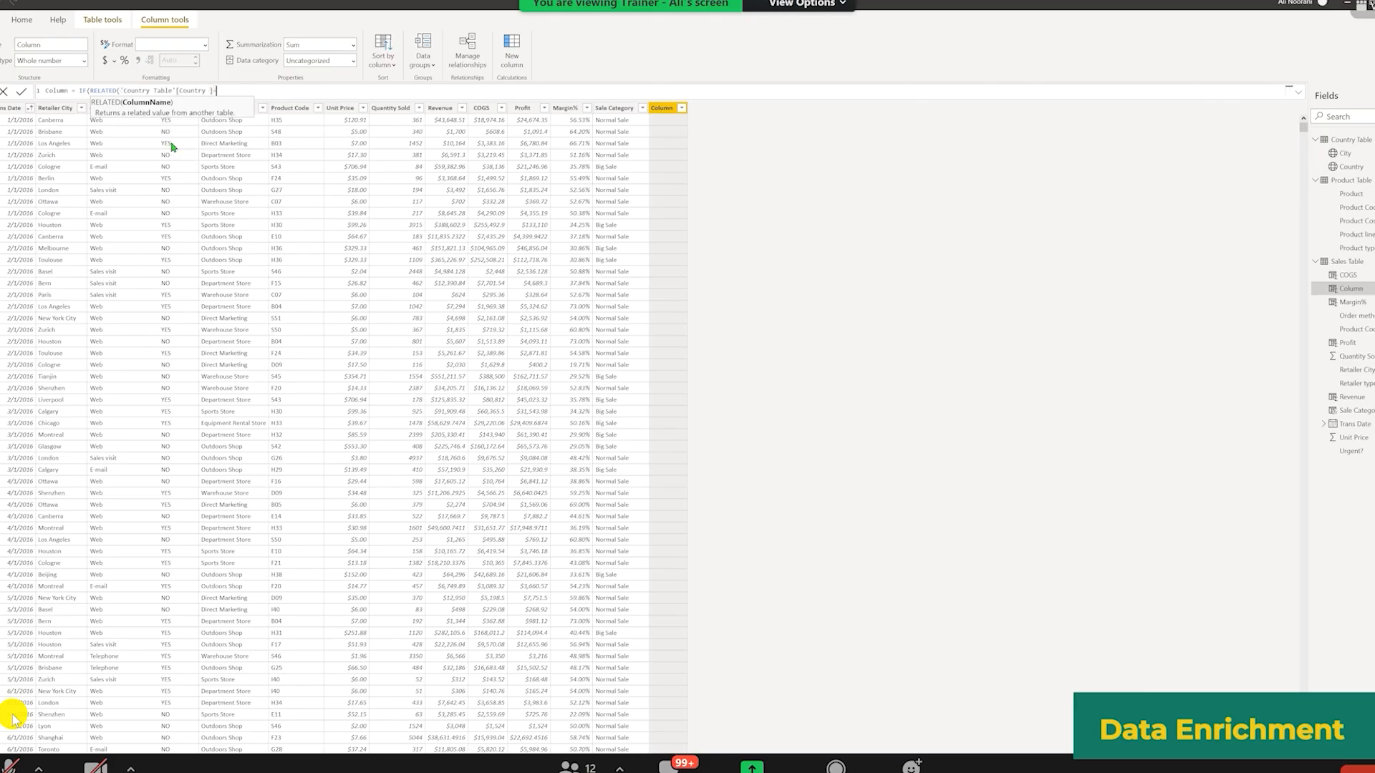
text(ustralia",)
key(BackSpace)
text())
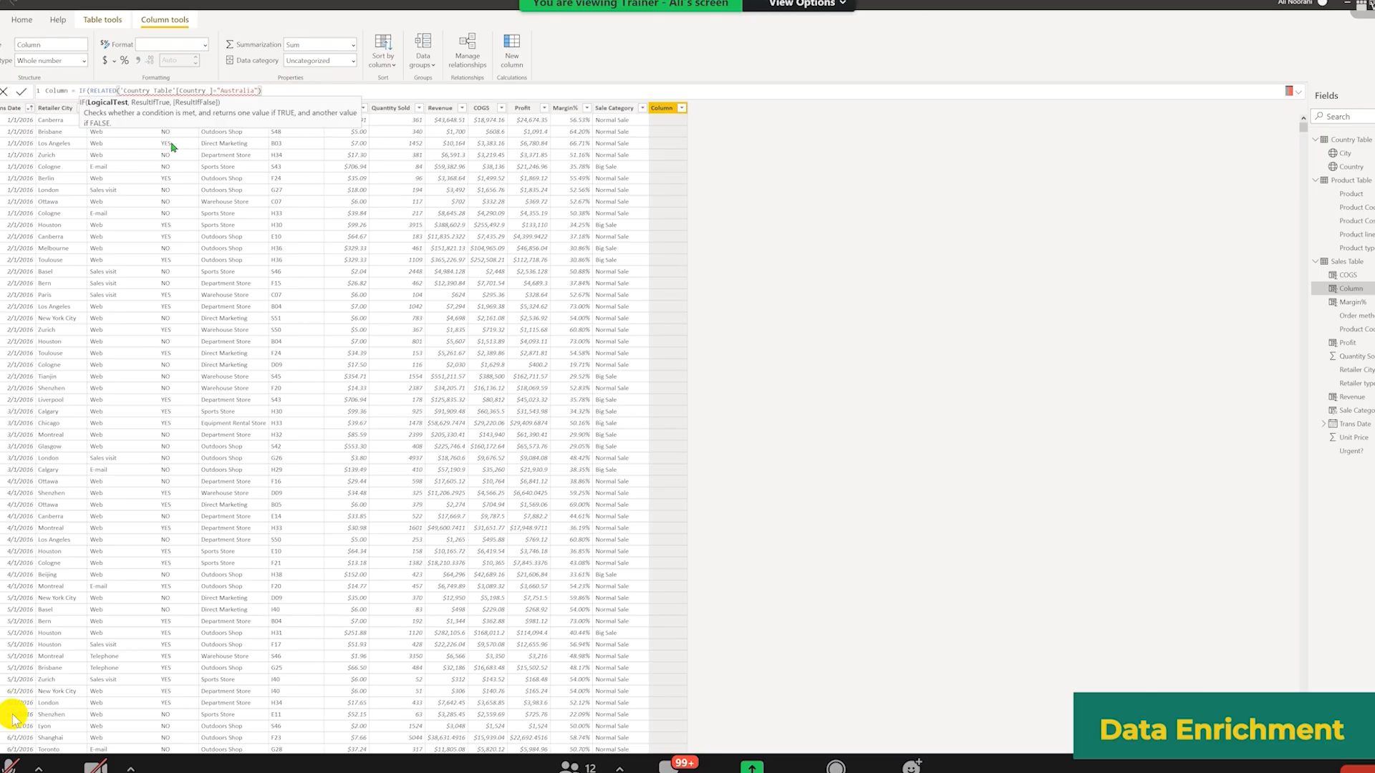
key(BackSpace)
key(BackSpace)
key(BackSpace)
key(BackSpace)
key(BackSpace)
key(BackSpace)
key(BackSpace)
key(BackSpace)
key(BackSpace)
key(BackSpace)
key(BackSpace)
key(BackSpace)
key(BackSpace)
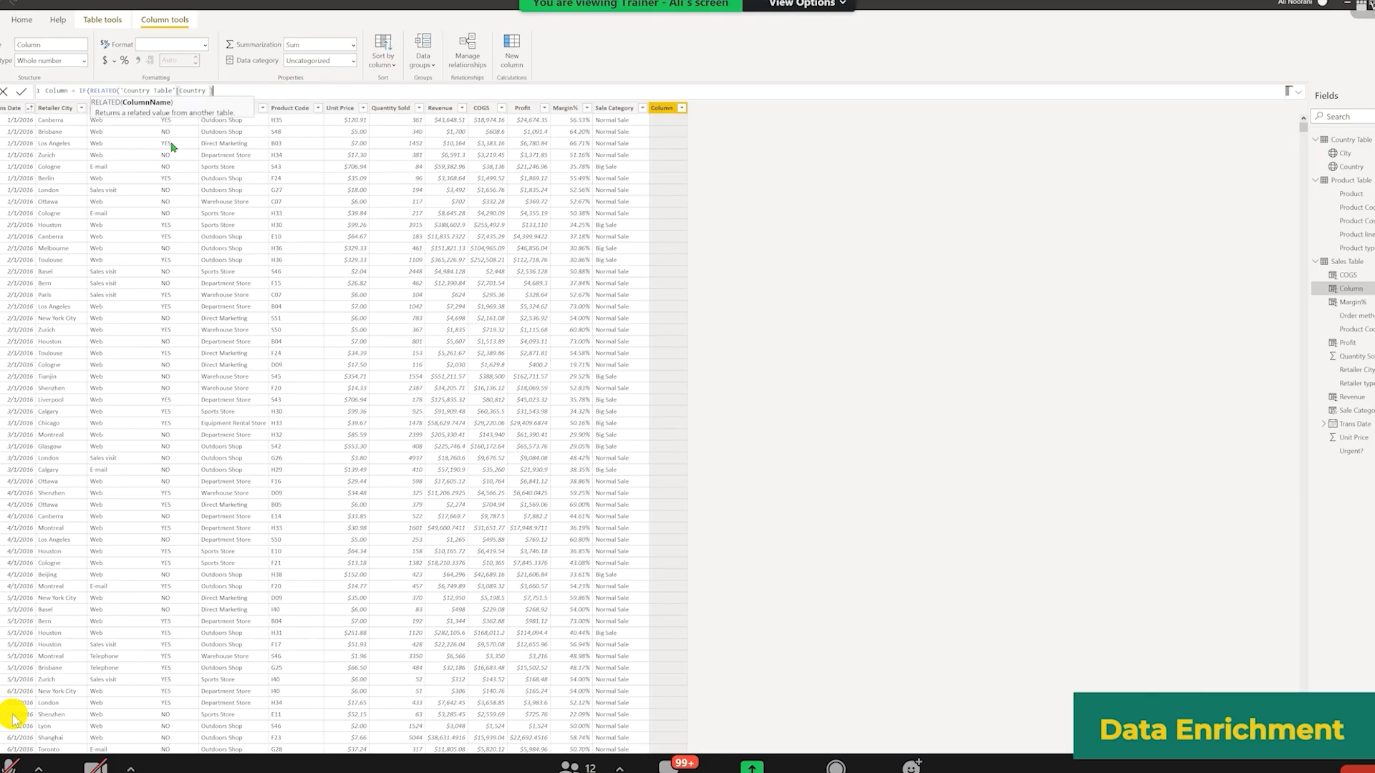
text()="Australia",)
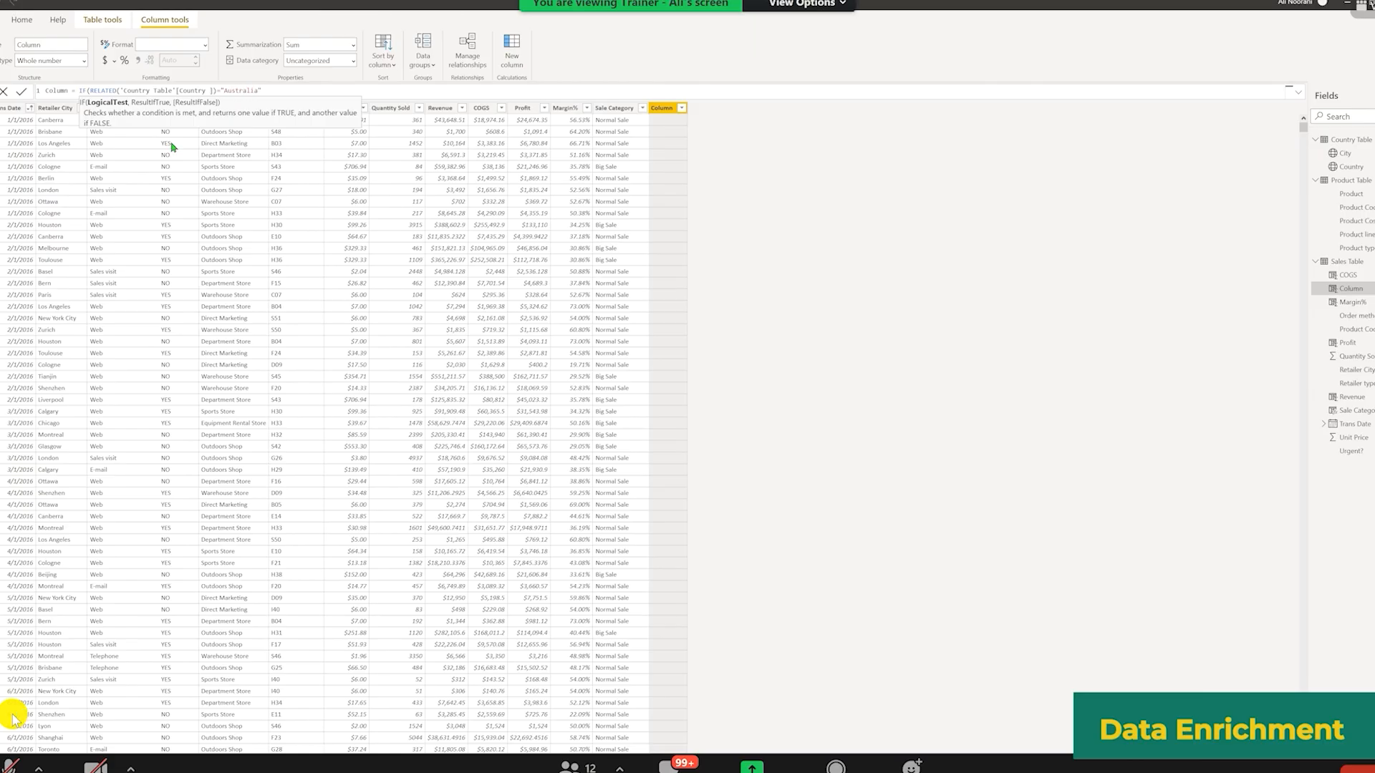
text( "N)
text(Local)
text(", "International)
text("))
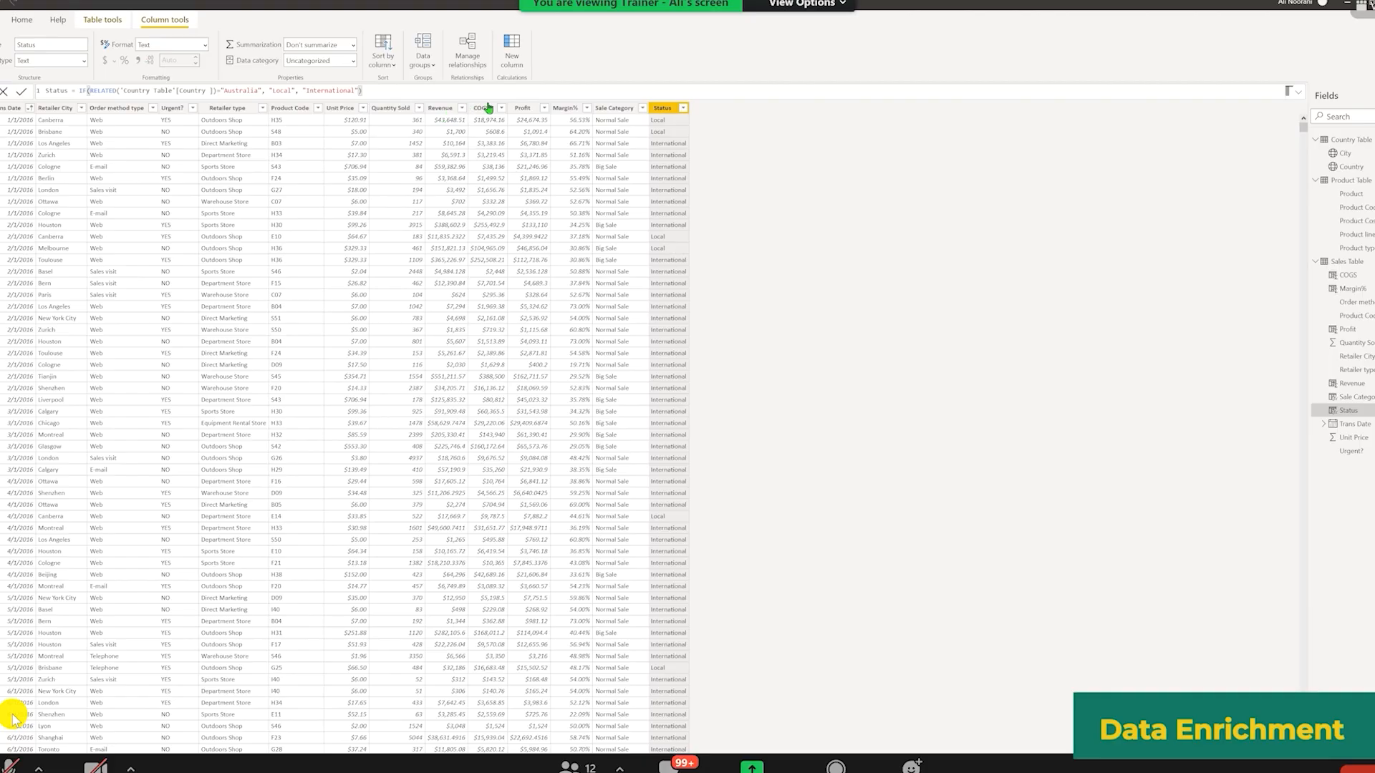
Step: Review the formulas of the COGS and Profit columns in the Sales Table
scroll(487, 108, up, 1)
click(481, 108)
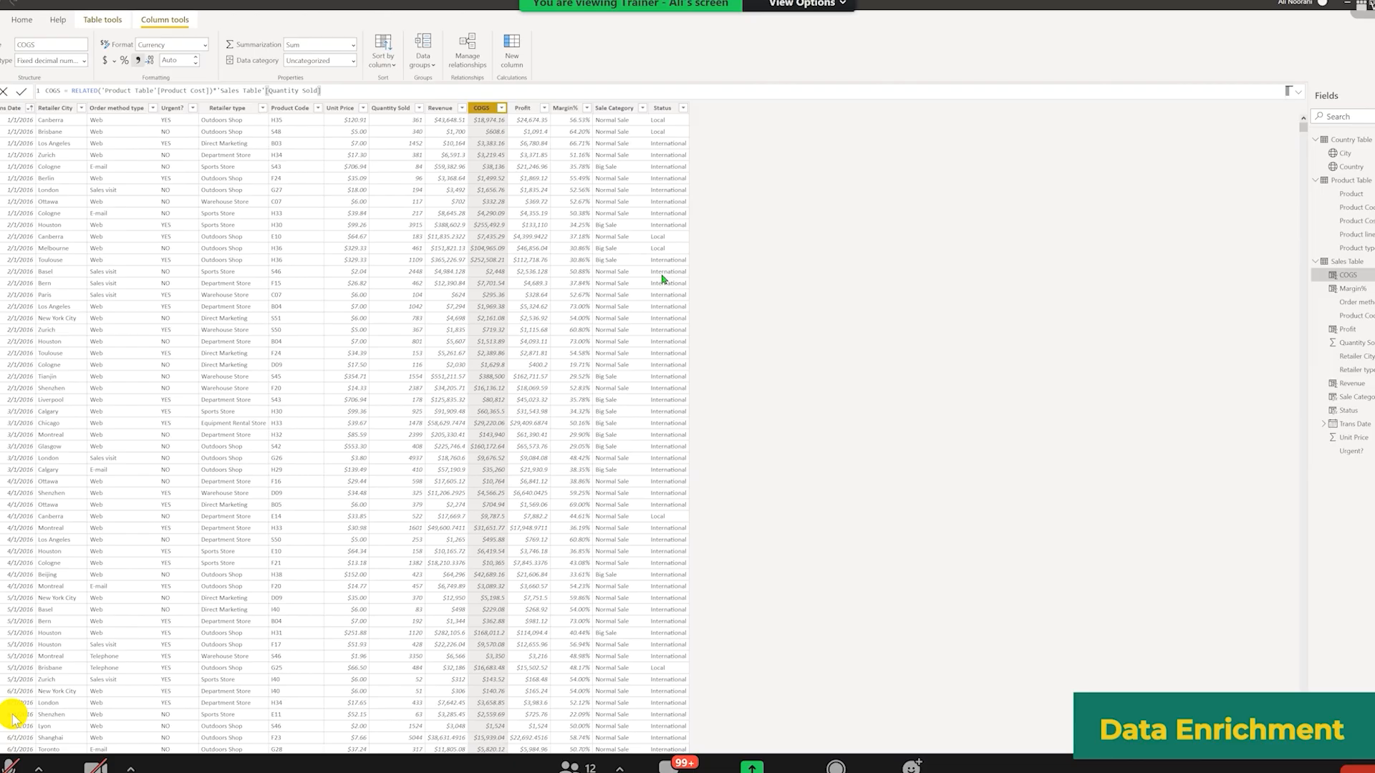
click(525, 111)
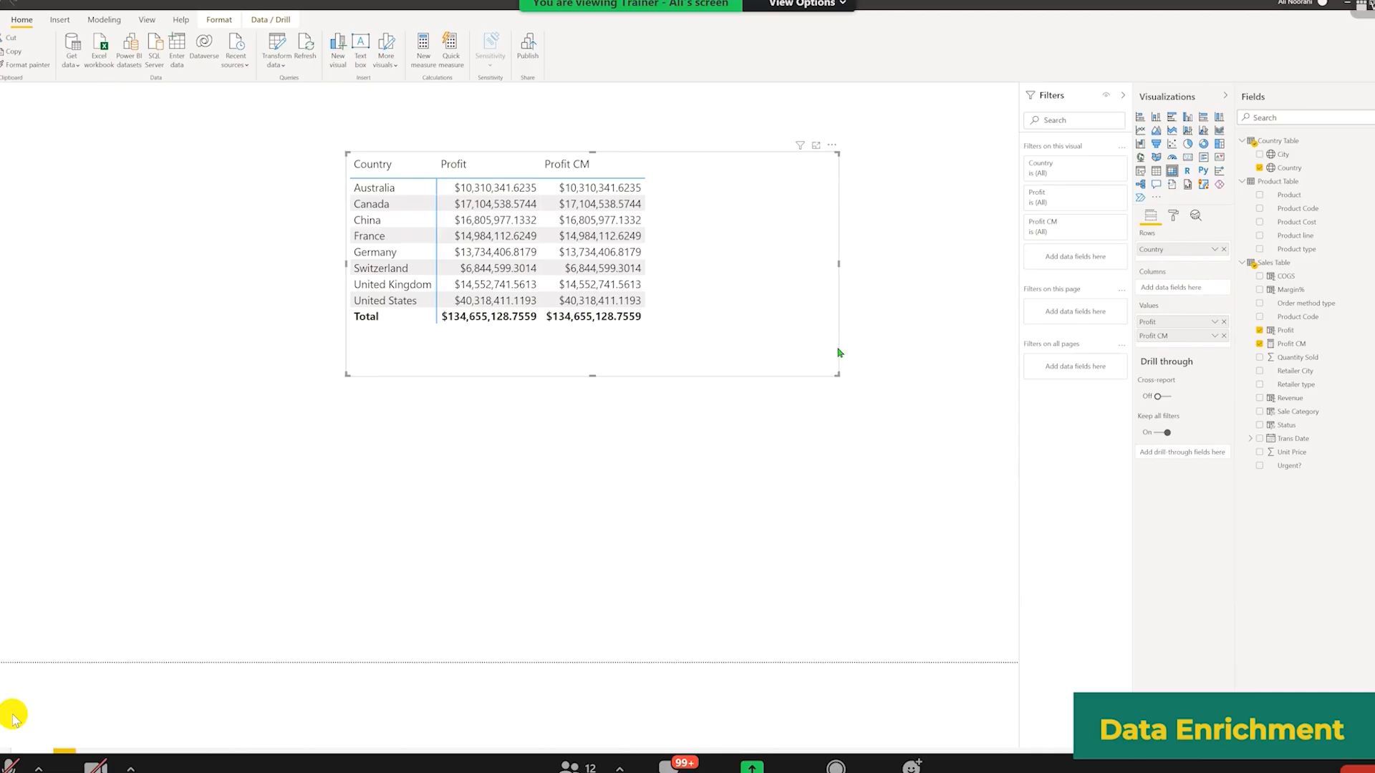
Step: Shrink the Country/Profit table visual slightly and select the Profit field to view its formula
drag(840, 352, 805, 348)
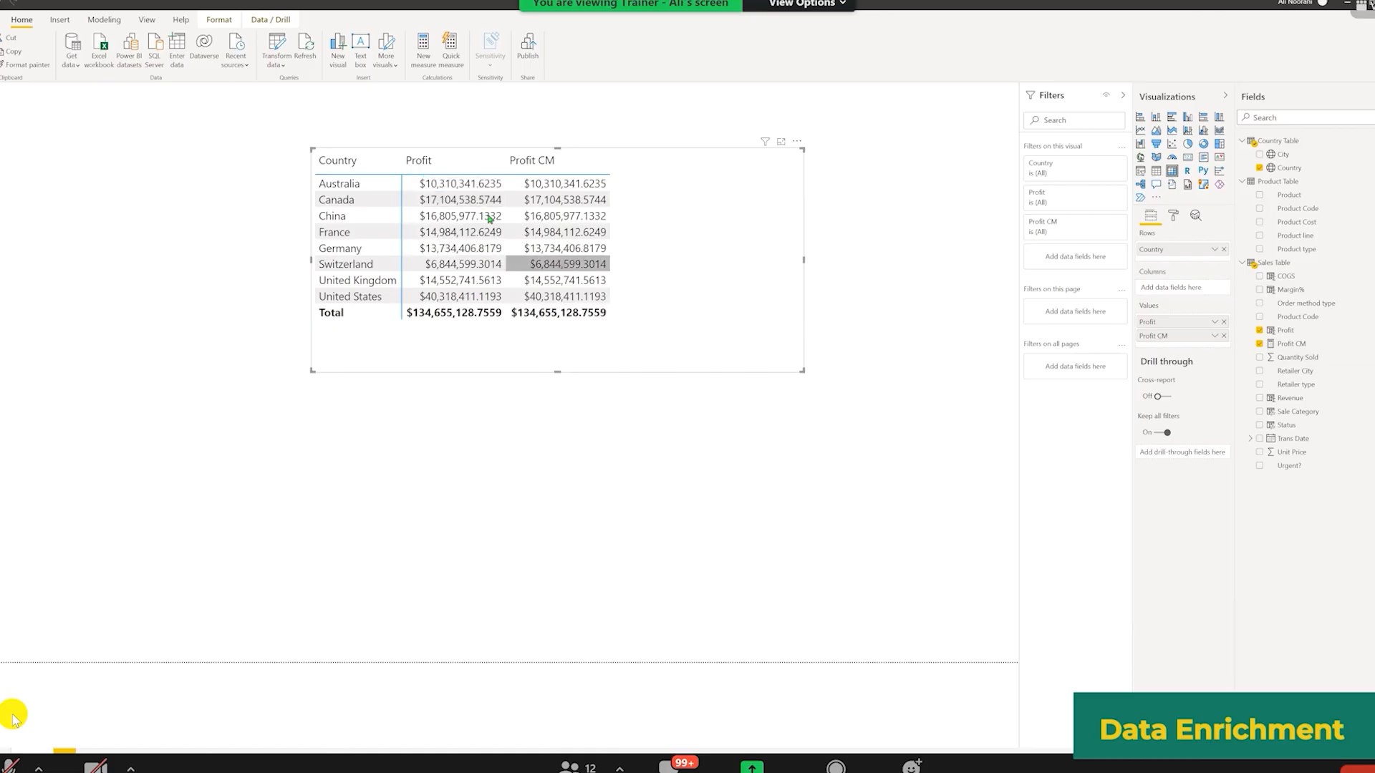
click(1287, 333)
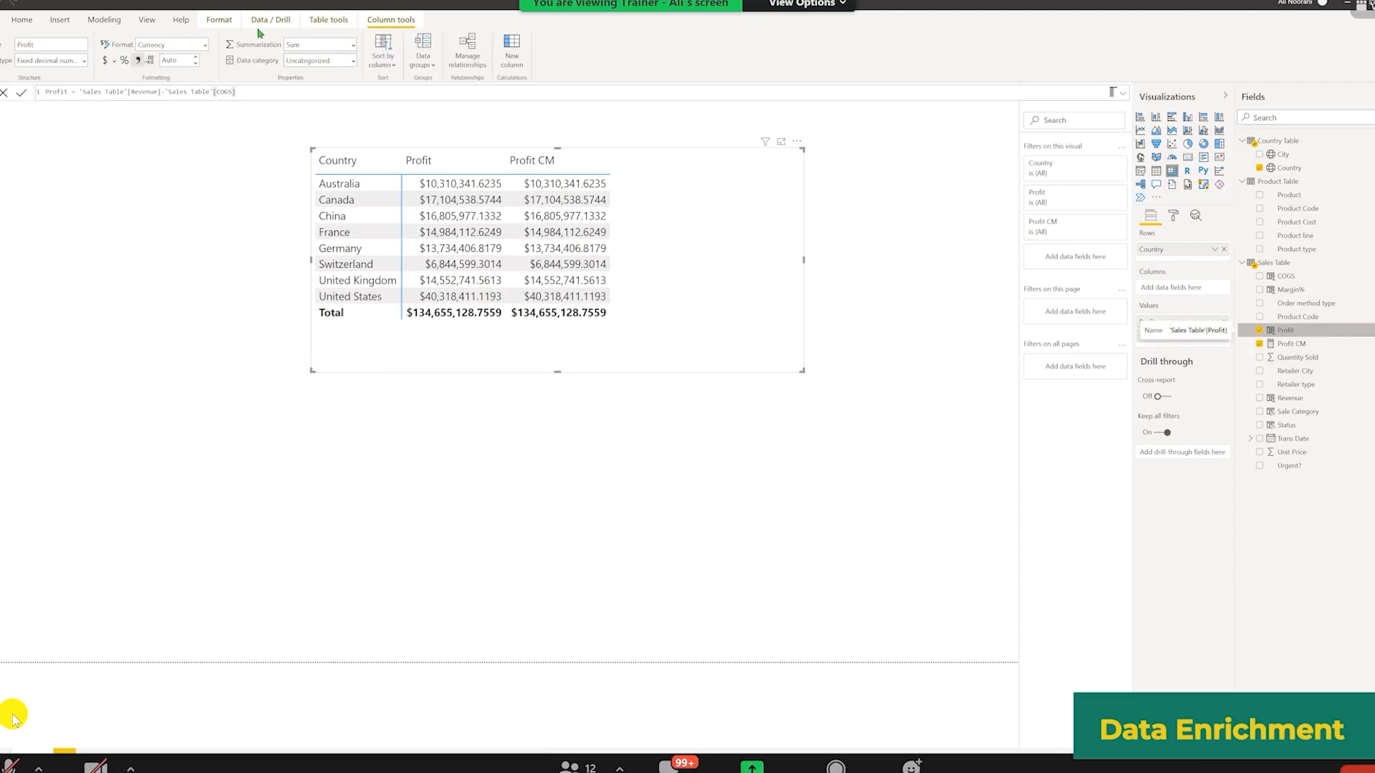